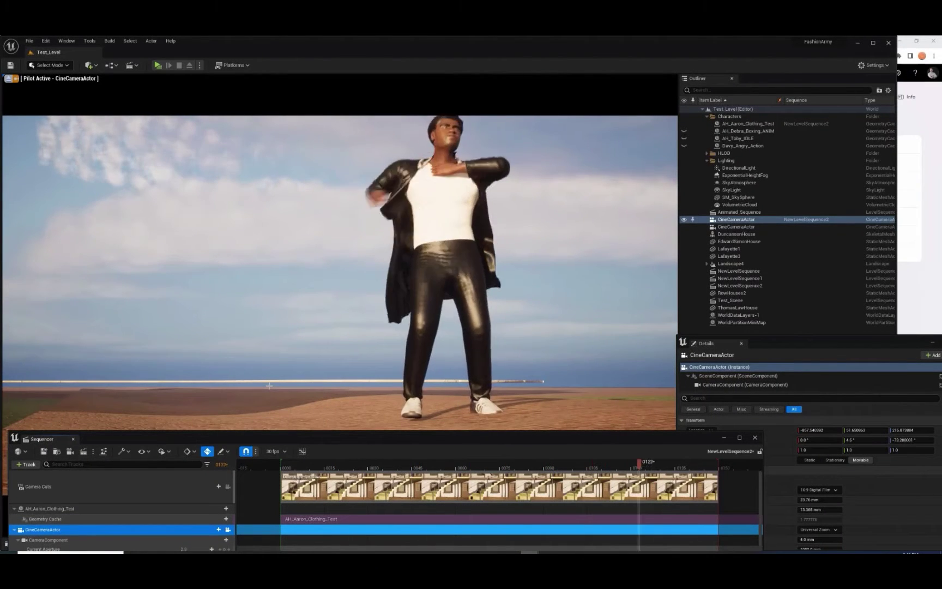
- Switch to Mixamo, apply the Macarena Dance to the character and open its download settings, keeping FBX Binary with skin at 30 frames per second
key(super+Tab)
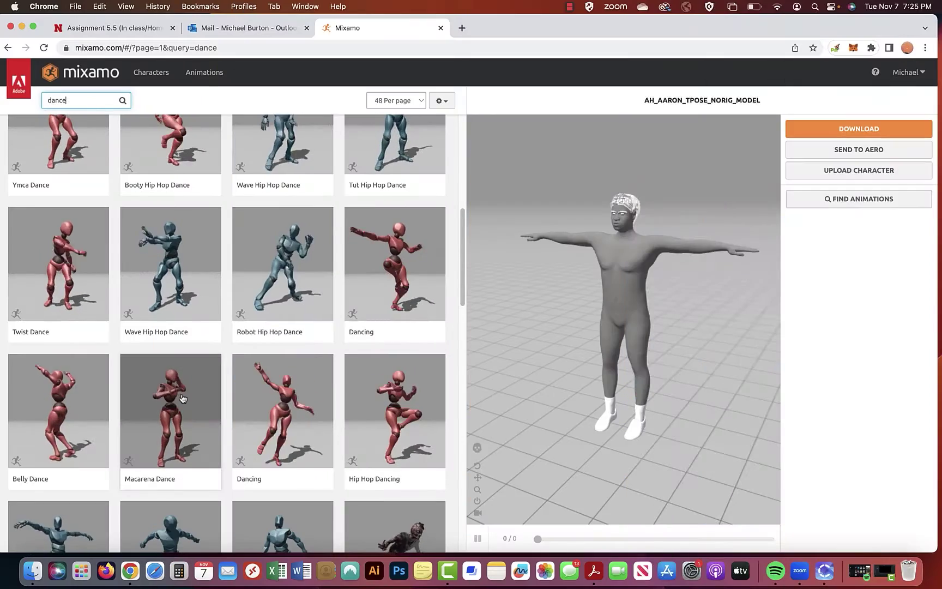
click(183, 392)
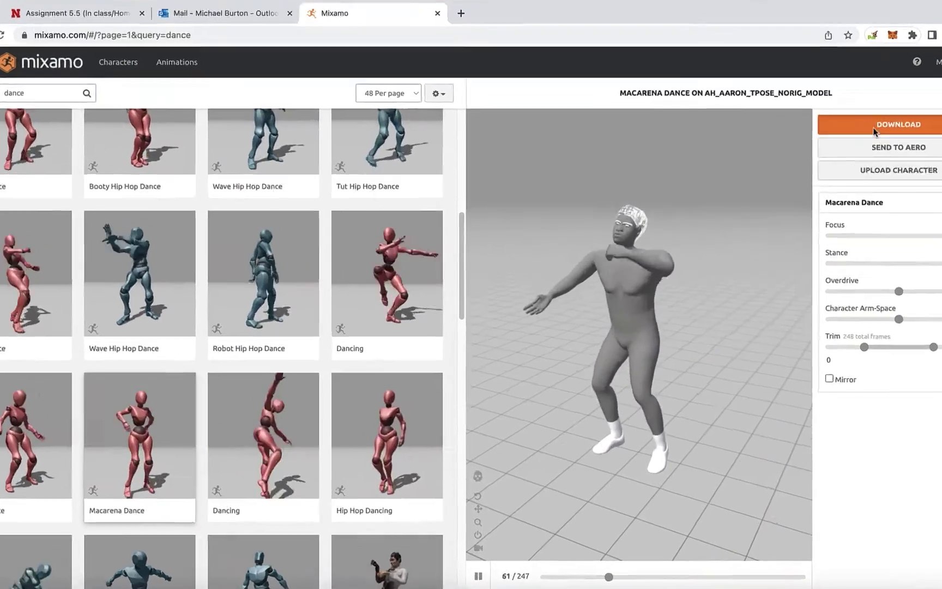
click(874, 127)
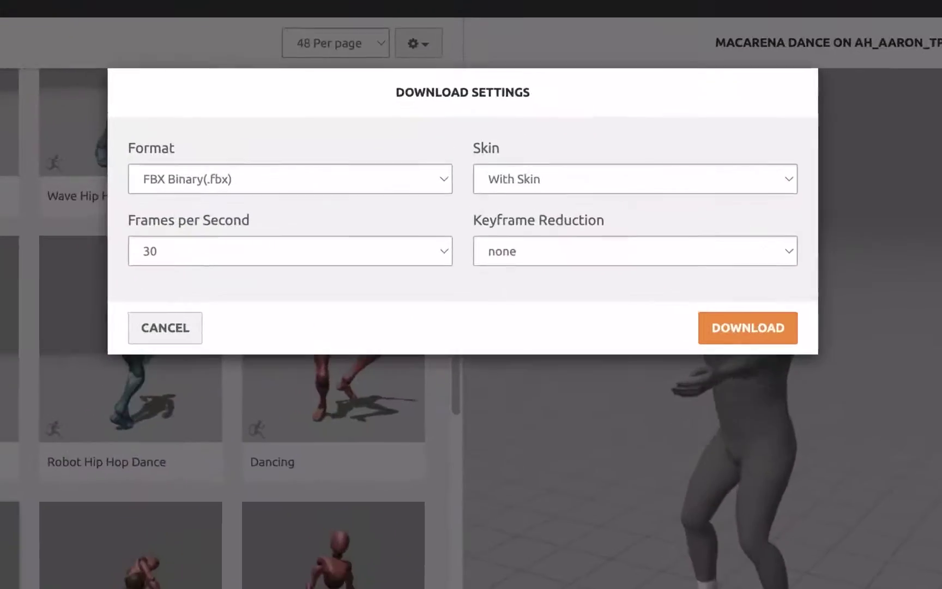
click(431, 220)
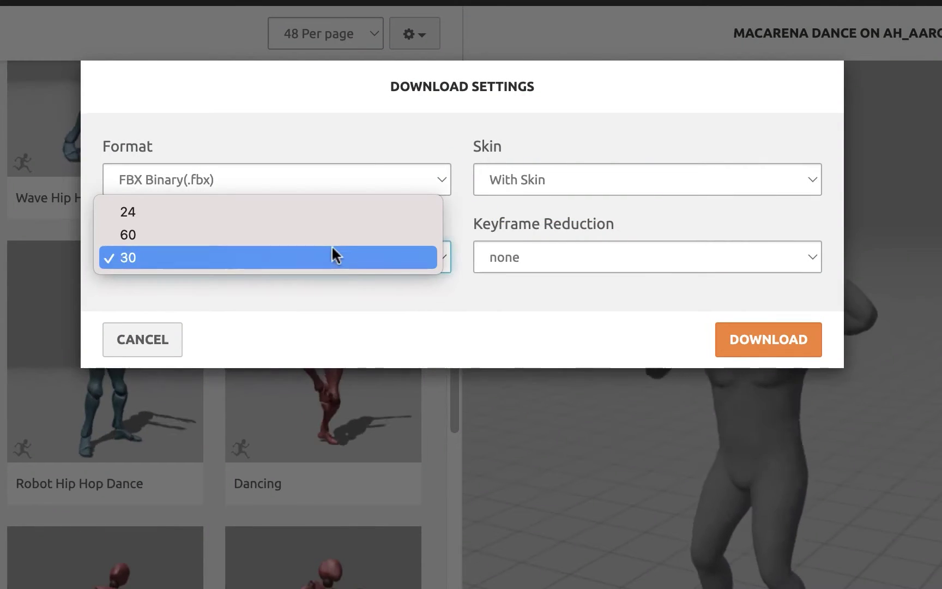
key(Escape)
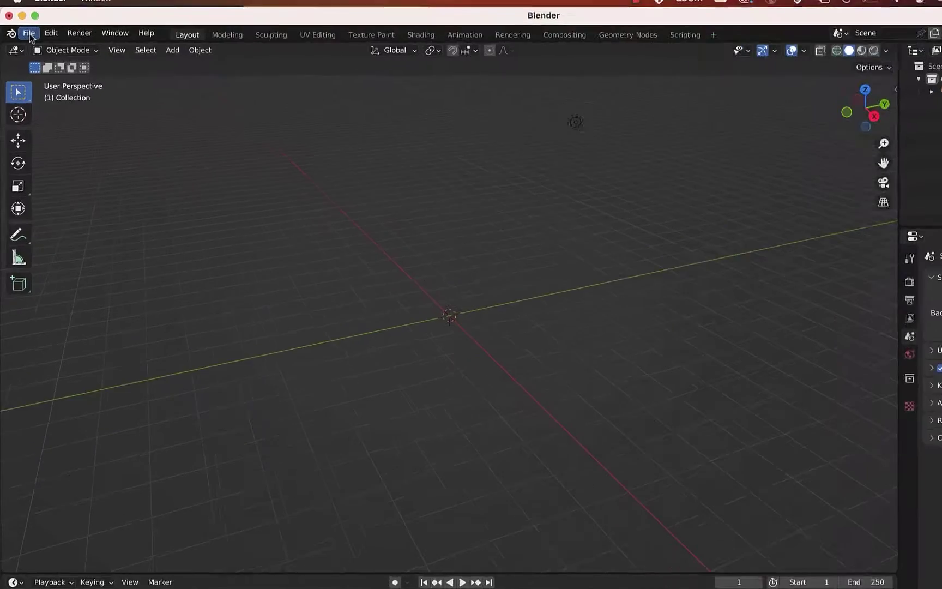
- Import Macarena Dance.fbx from the Downloads folder into the empty Blender scene
click(57, 34)
mouse_move(85, 308)
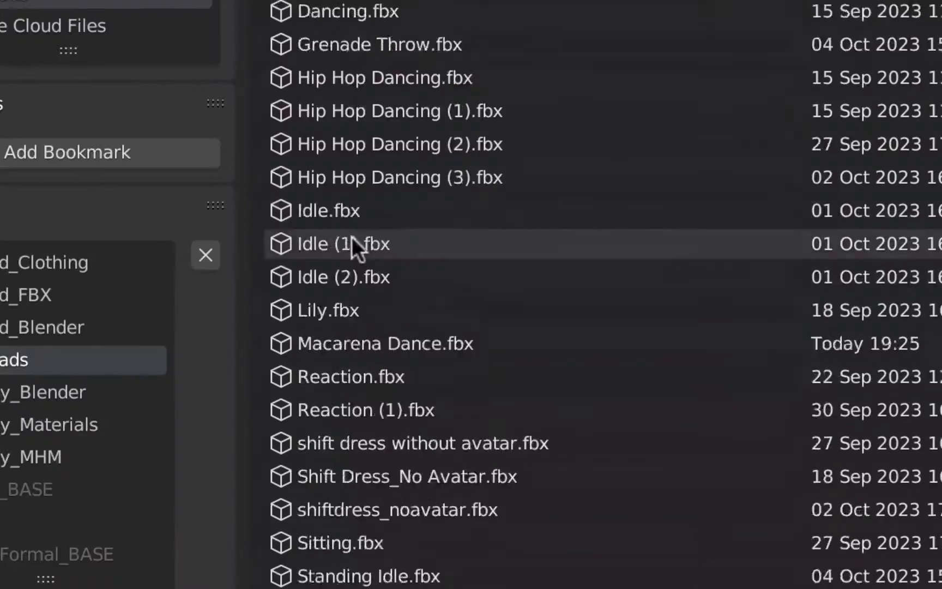
click(343, 317)
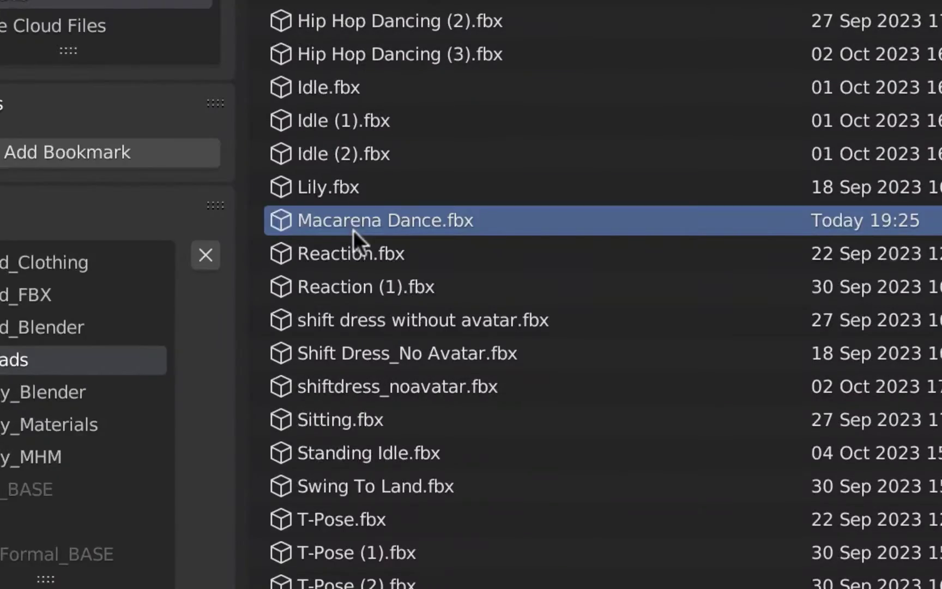
double_click(353, 230)
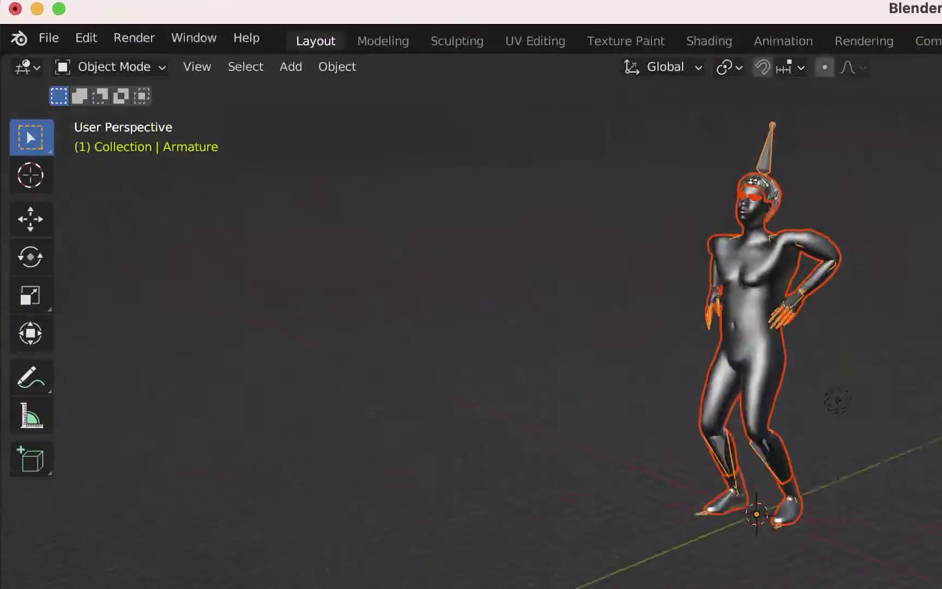
- Switch to the Animation workspace and change its narrow viewport into a Nonlinear Animation editor
click(780, 42)
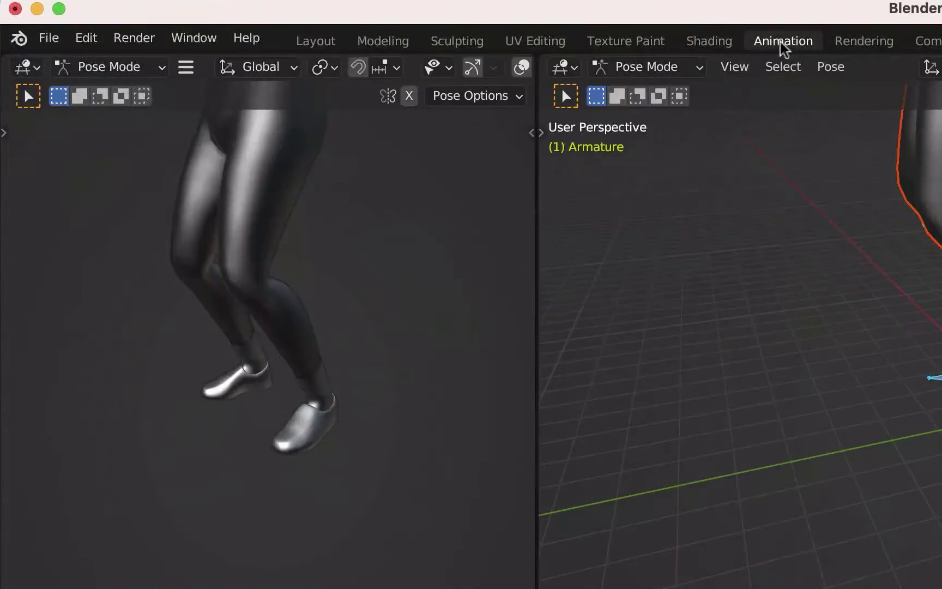
click(27, 70)
click(322, 226)
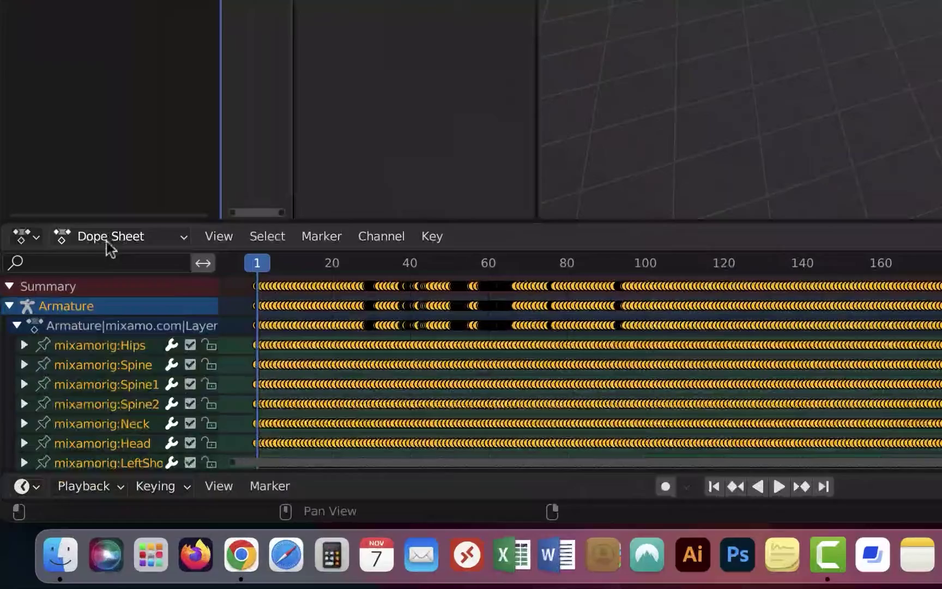
- Set the Dope Sheet to Action Editor mode and enlarge the timeline and action areas
click(113, 243)
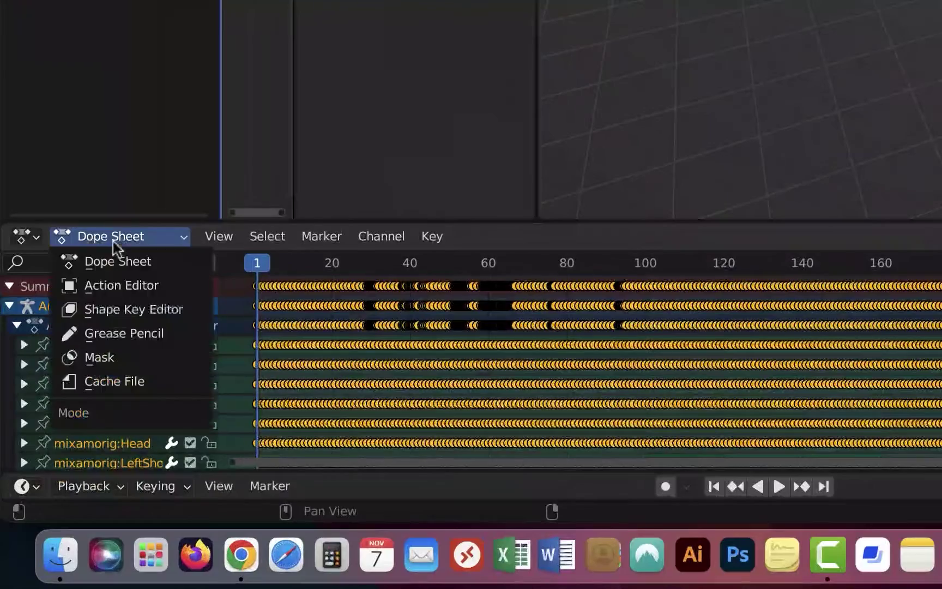
click(118, 284)
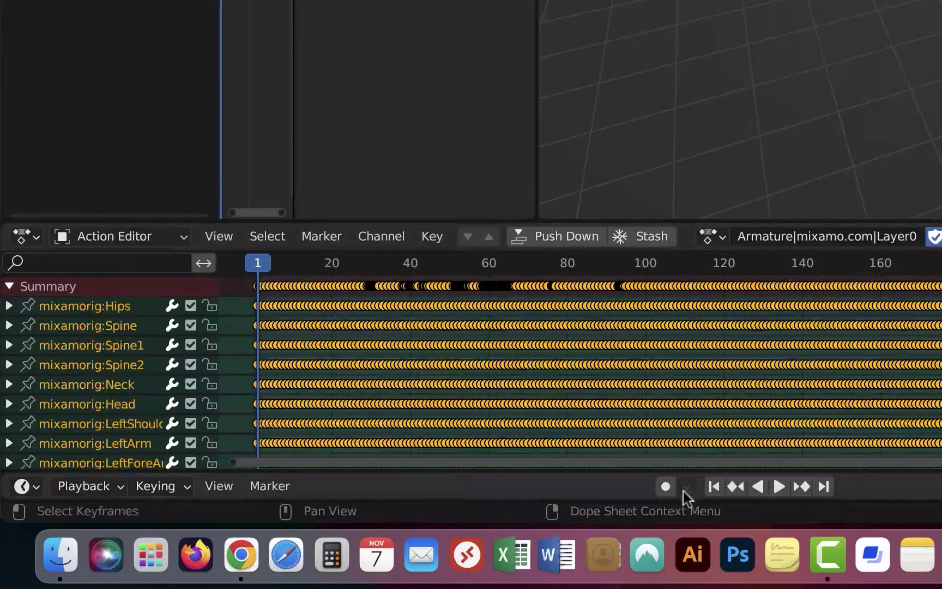
drag(639, 472, 643, 356)
drag(469, 356, 470, 285)
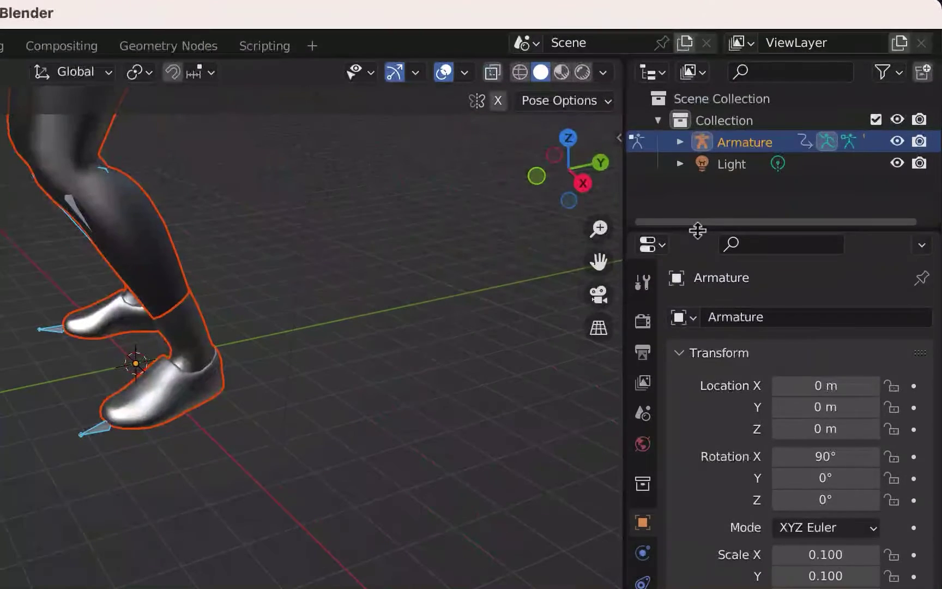
- Enlarge the Outliner, expand the imported armature and rename it as Aaron_ARM
drag(816, 132, 815, 348)
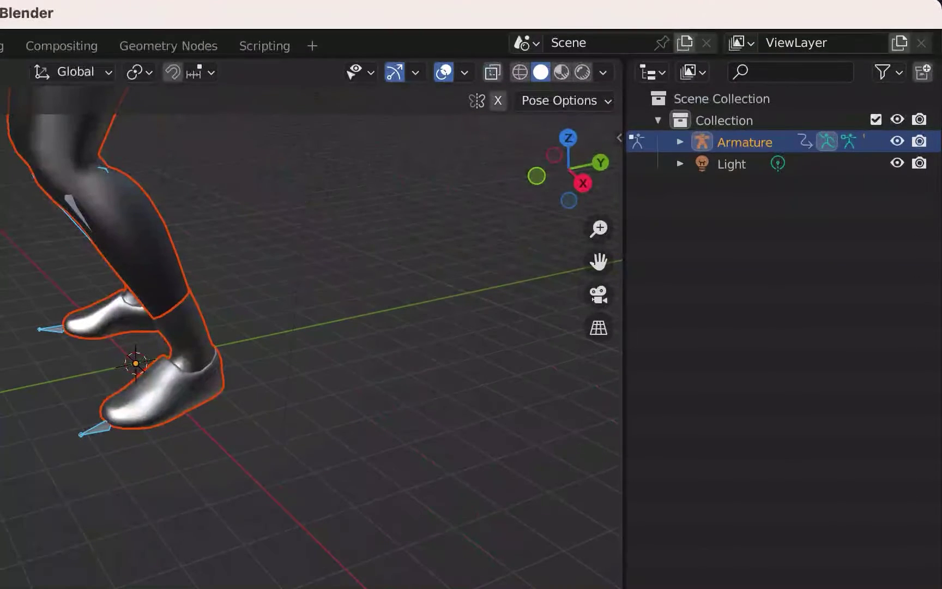
click(680, 142)
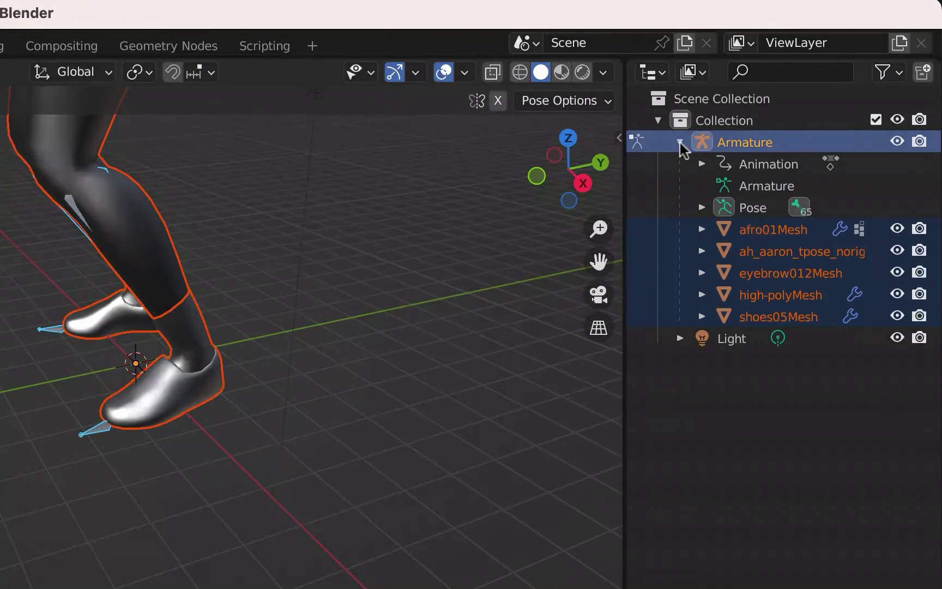
double_click(744, 142)
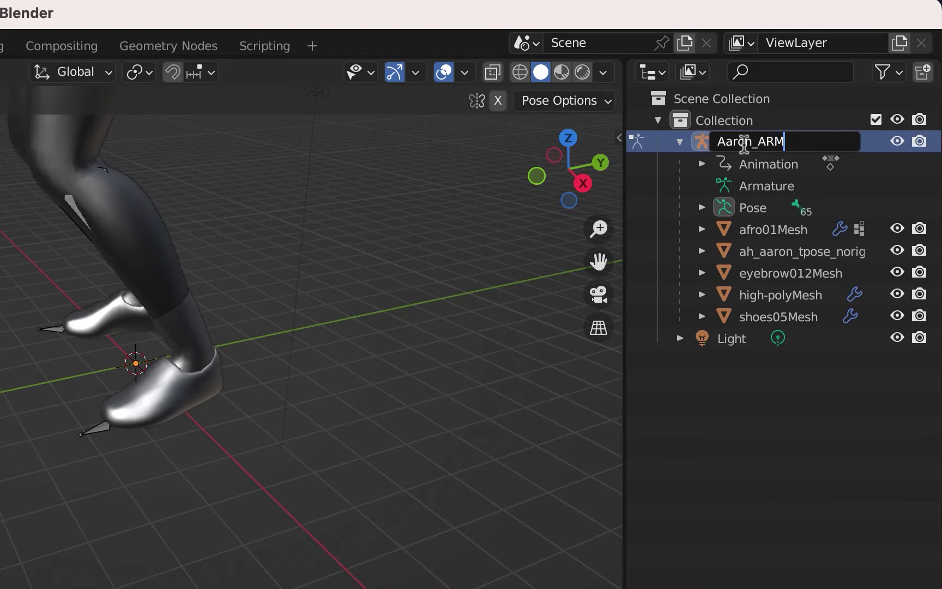
key(Return)
- Rename the armature's action as Aaron_Dance_Macarana and its armature data as Aaron_Arm
click(702, 163)
double_click(790, 185)
text(Ar)
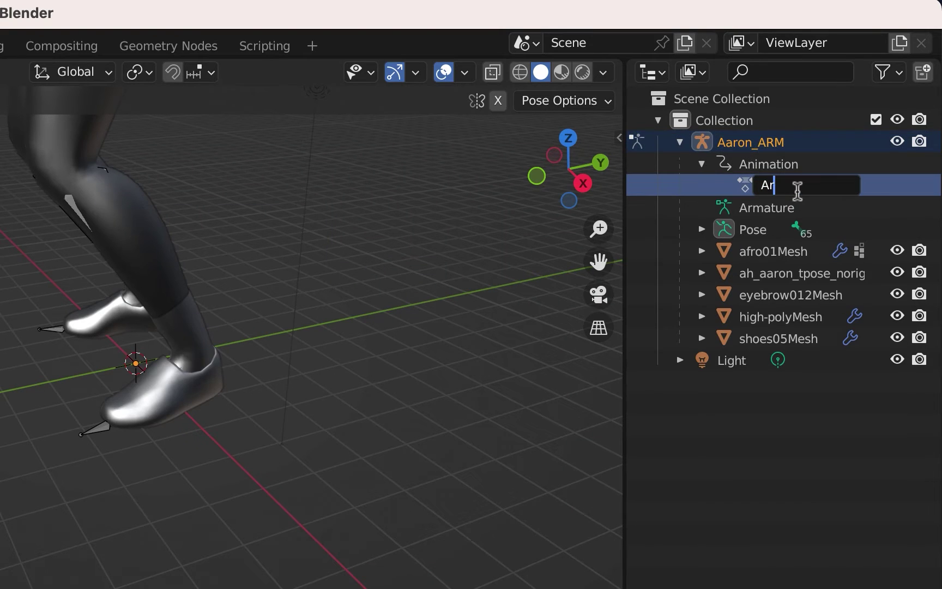
text(ron_Dance_Mac)
double_click(766, 207)
text(Aaron)
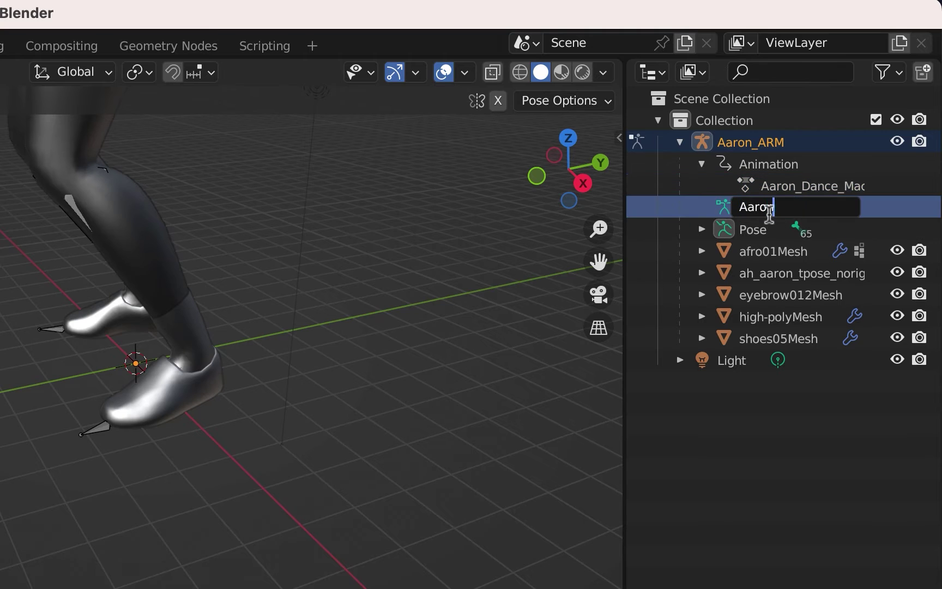
text(_Arm)
- Rename the afro01Mesh object and its mesh data as AaronHair, and expand its modifiers
click(702, 229)
click(702, 229)
click(759, 250)
double_click(760, 251)
text(AaronHair)
double_click(779, 272)
text(AaronHair)
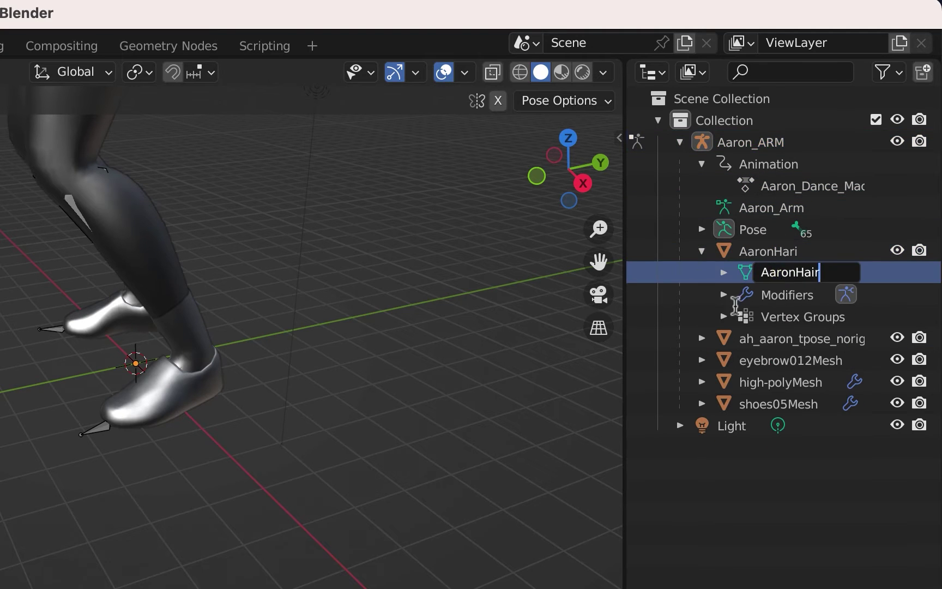
shift+click(724, 294)
- Rename the ah_aaron_tpose_norig body mesh object as AaronMesh
double_click(779, 382)
text(Aaron_)
key(Return)
double_click(780, 381)
text(AaronMesh)
- Rename the eyebrow, high-poly eye and shoe mesh objects as AaronEyerbrwo, AaronEyes and AaronSShoess
double_click(785, 403)
text(AaronEyerbrwo)
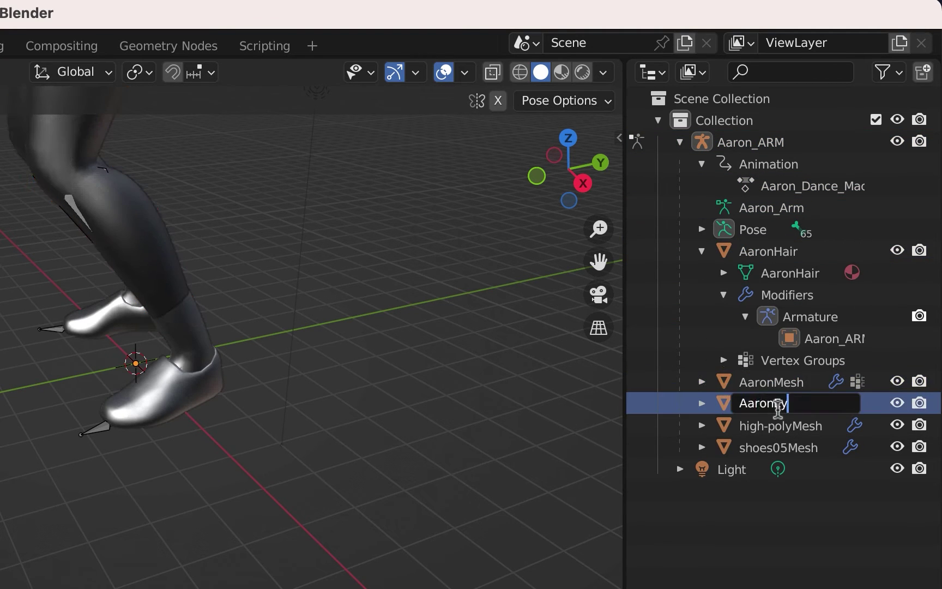
double_click(777, 425)
text(AaronEyes)
double_click(780, 447)
text(AaronShoess)
key(Return)
click(701, 446)
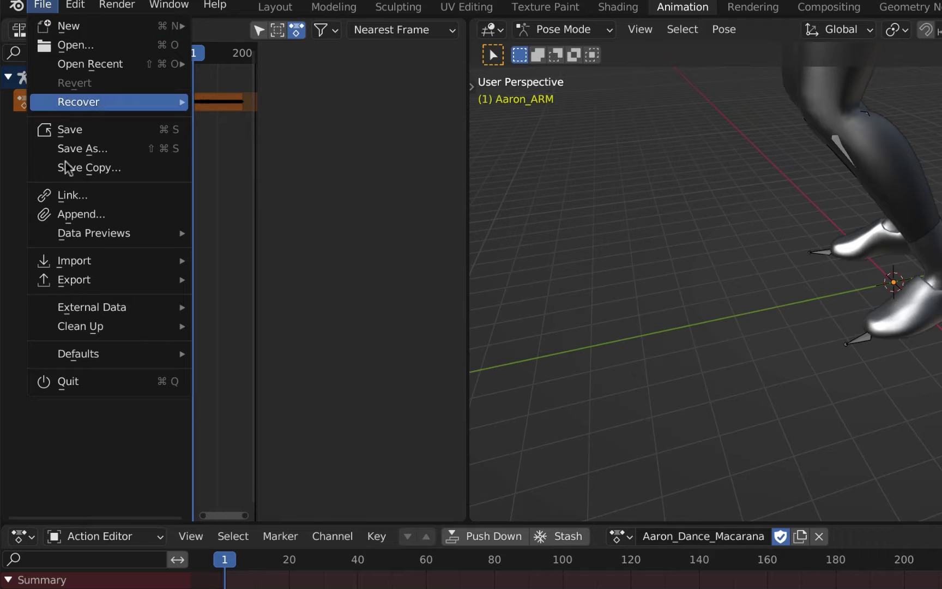
- Import Chicken Dance.fbx from the Downloads folder into the scene
mouse_move(64, 260)
click(300, 405)
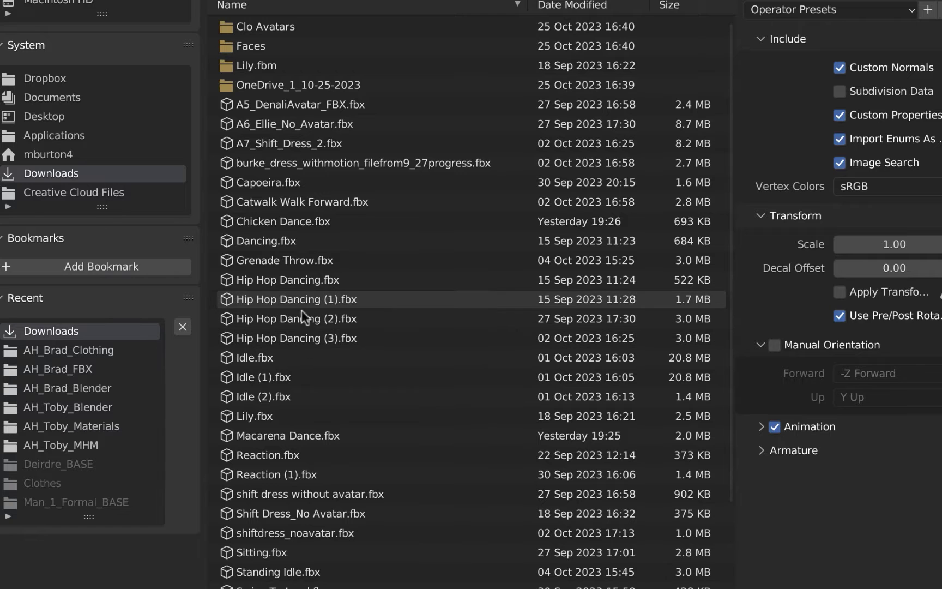
click(303, 224)
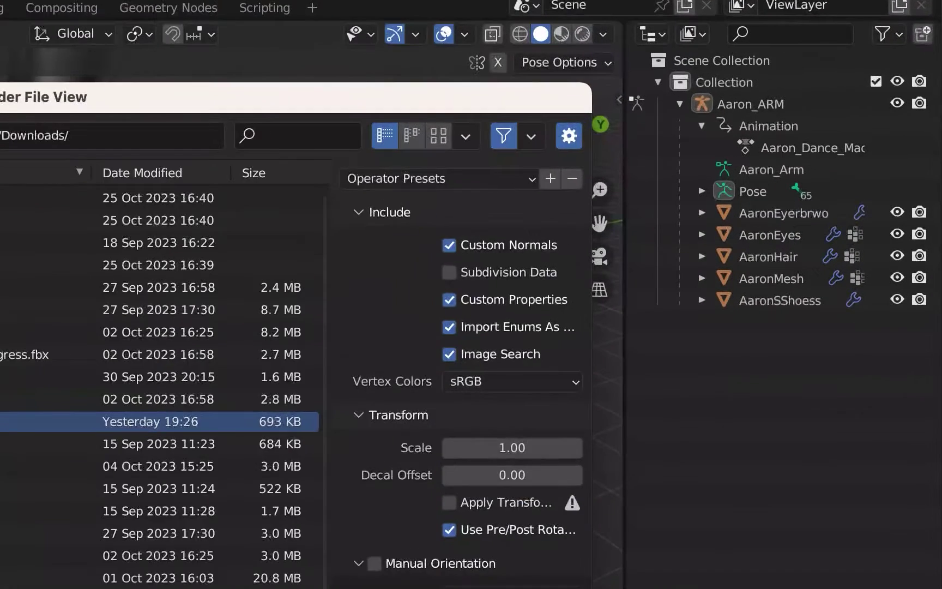
key(Return)
- Rename the newly imported armature as Chicken\ and its action as Chicken
click(680, 104)
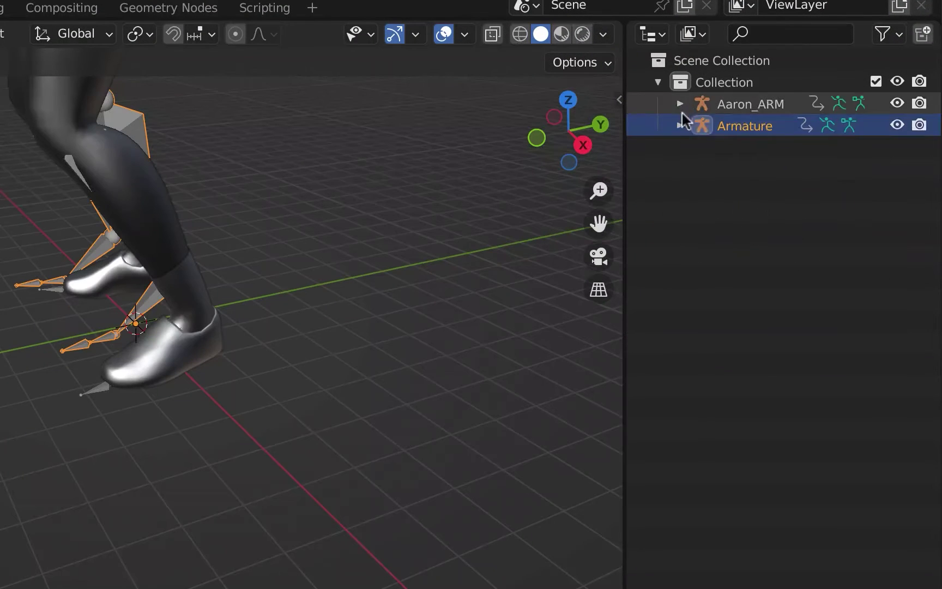
double_click(755, 129)
text(Chicken\)
key(Return)
click(680, 125)
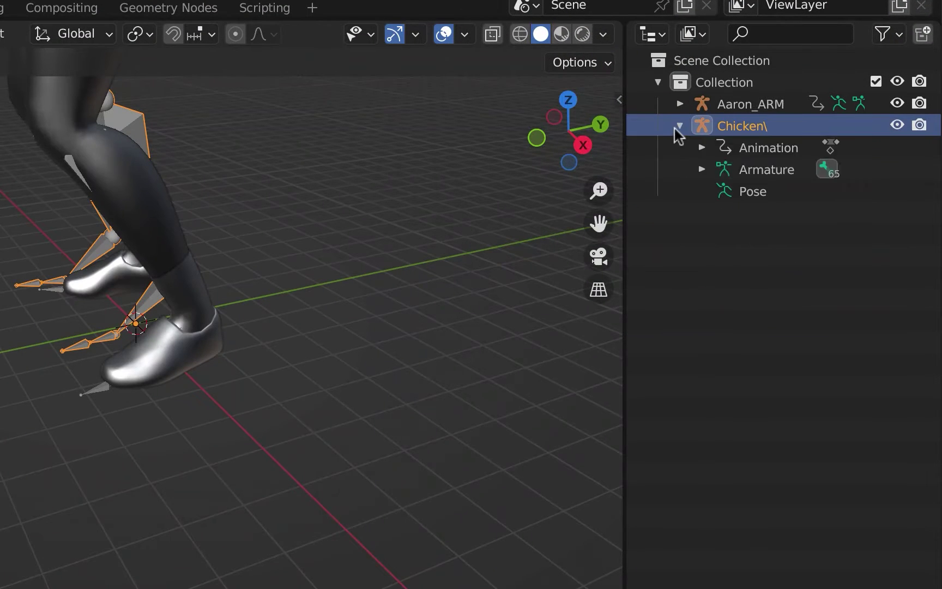
click(701, 148)
double_click(770, 169)
text(Chicken)
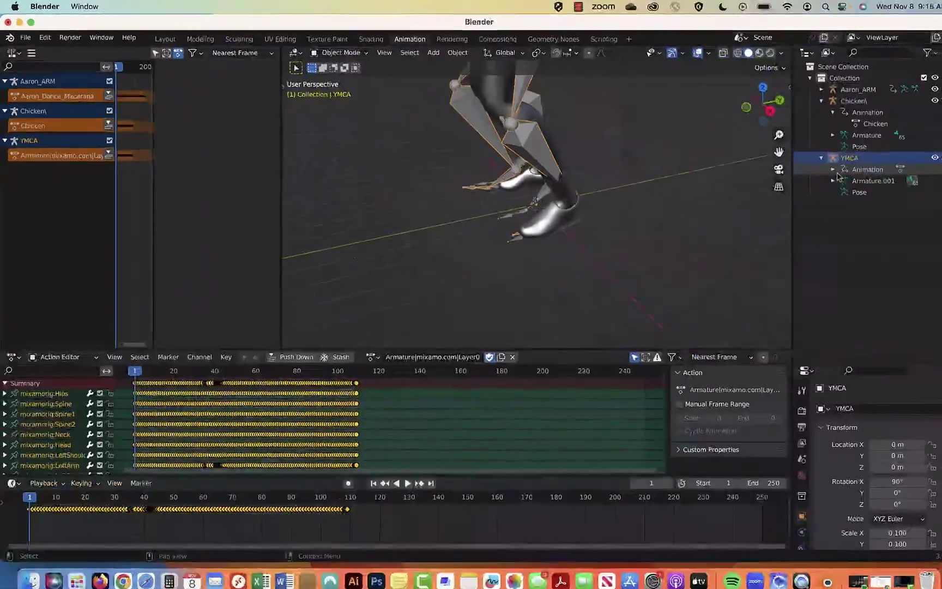
- Expand the YMCA armature's animation and rename its action as YMCA
click(832, 169)
double_click(872, 180)
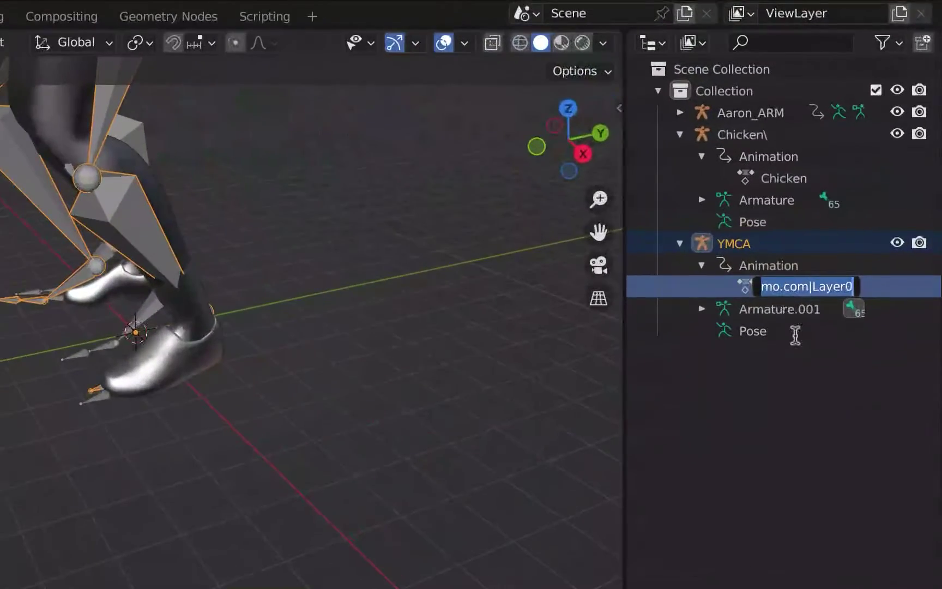
text(YMCA)
key(Return)
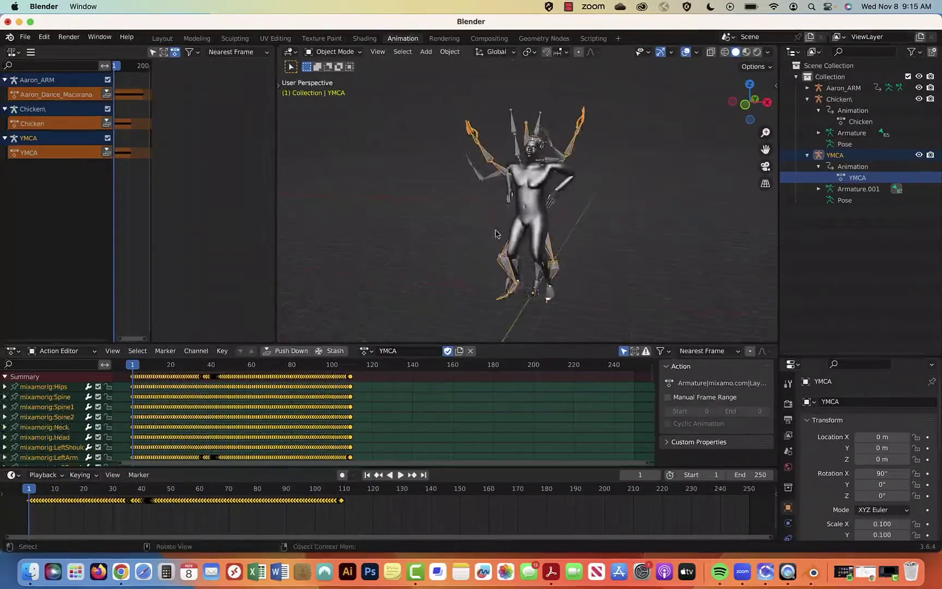
- Move the Chicken armature beside the character, to about -13.9 m in X, and select the YMCA armature
click(519, 125)
key(g)
click(404, 130)
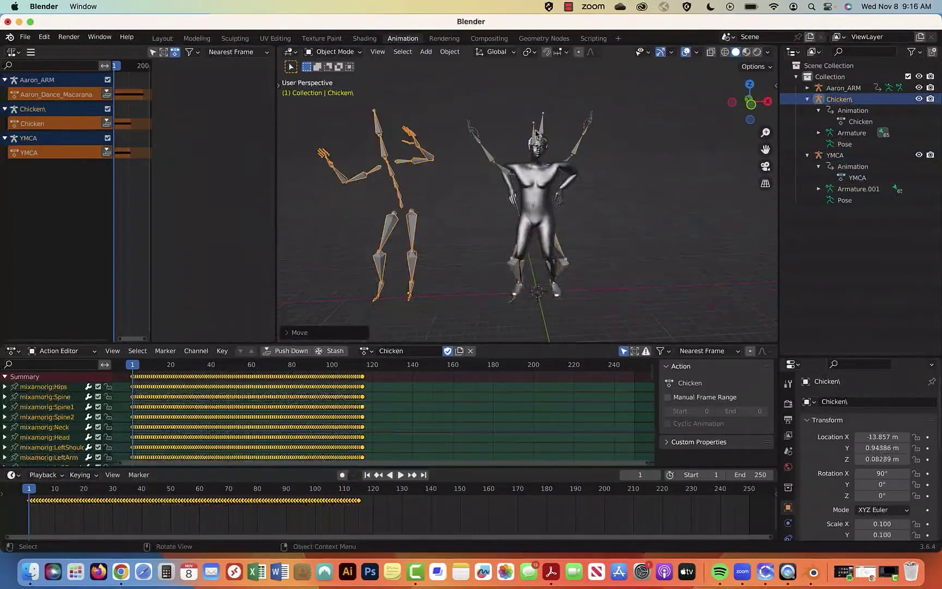
click(533, 135)
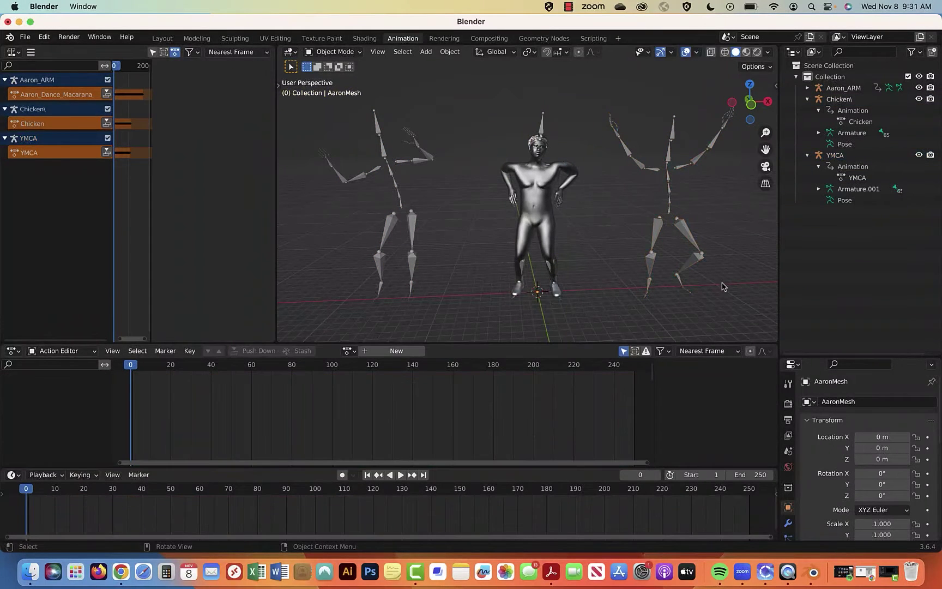
- Delete the YMCA and Chicken armatures from the scene, leaving only the character's own armature
click(631, 141)
key(x)
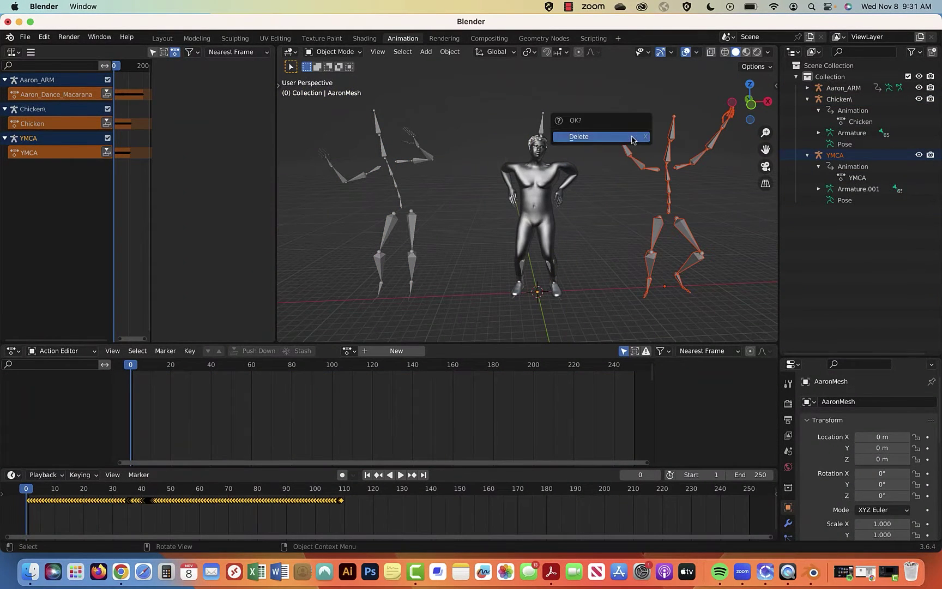
click(633, 140)
click(425, 283)
key(x)
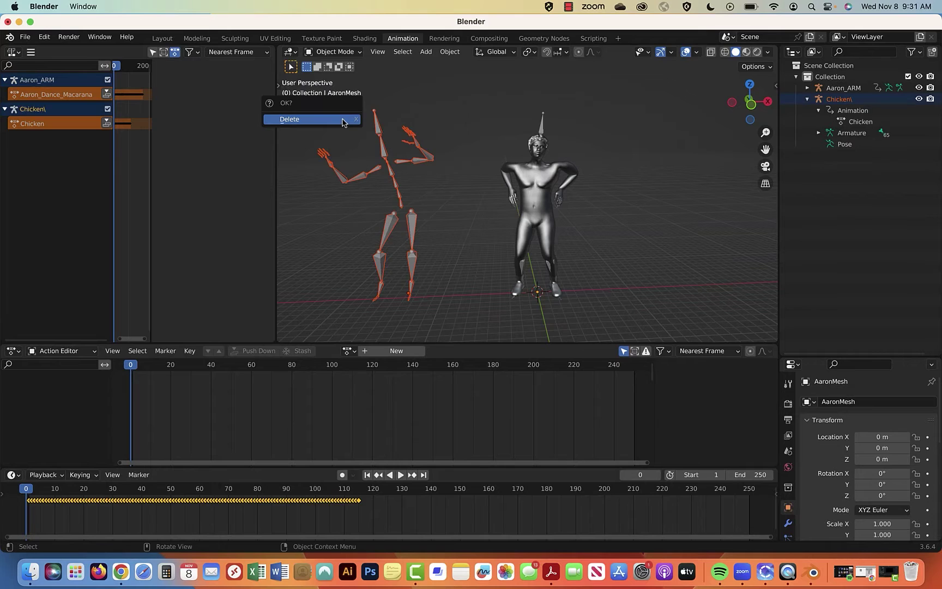
click(344, 119)
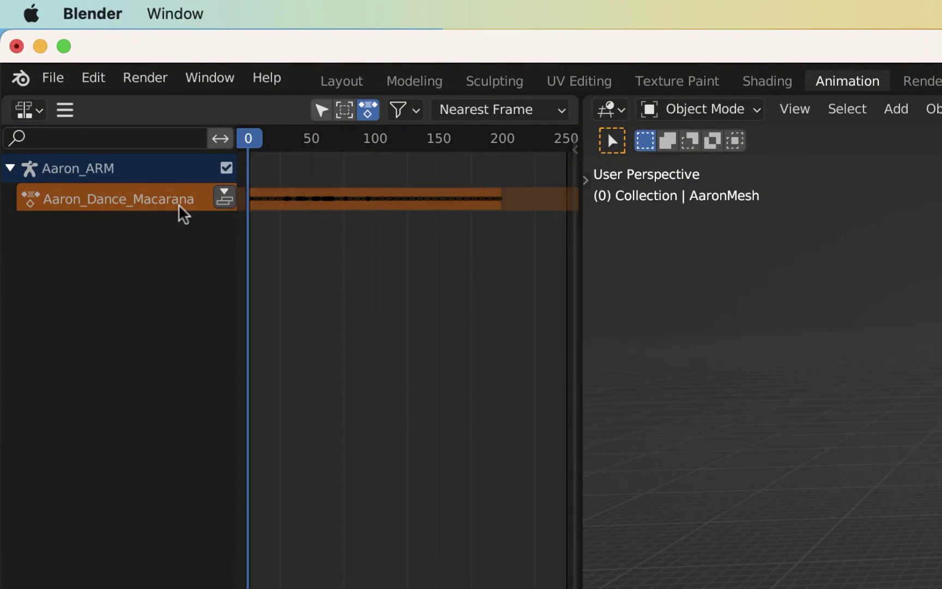
- Push the Aaron_Dance_Macarana action down into a nonlinear animation strip and show the strip's properties
click(226, 203)
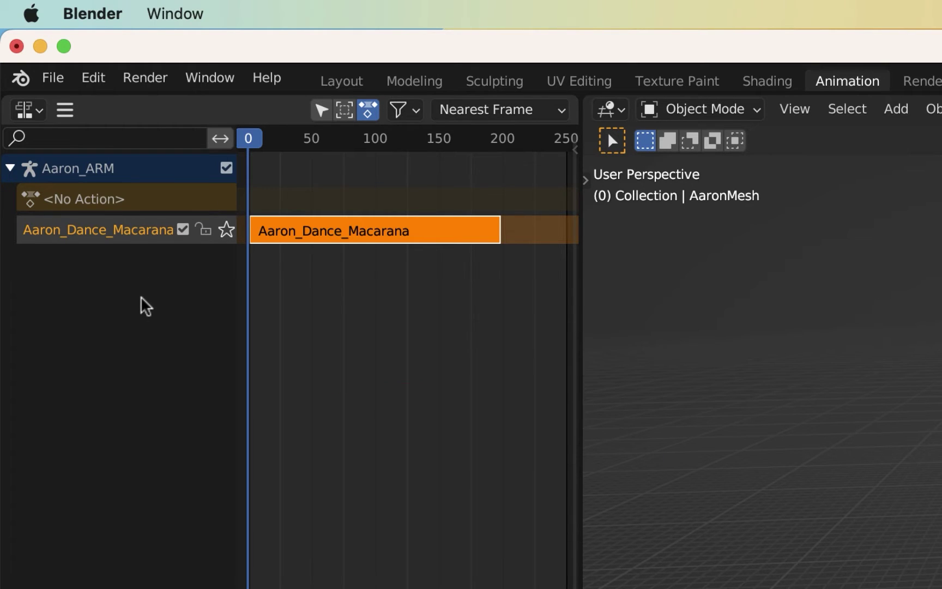
key(n)
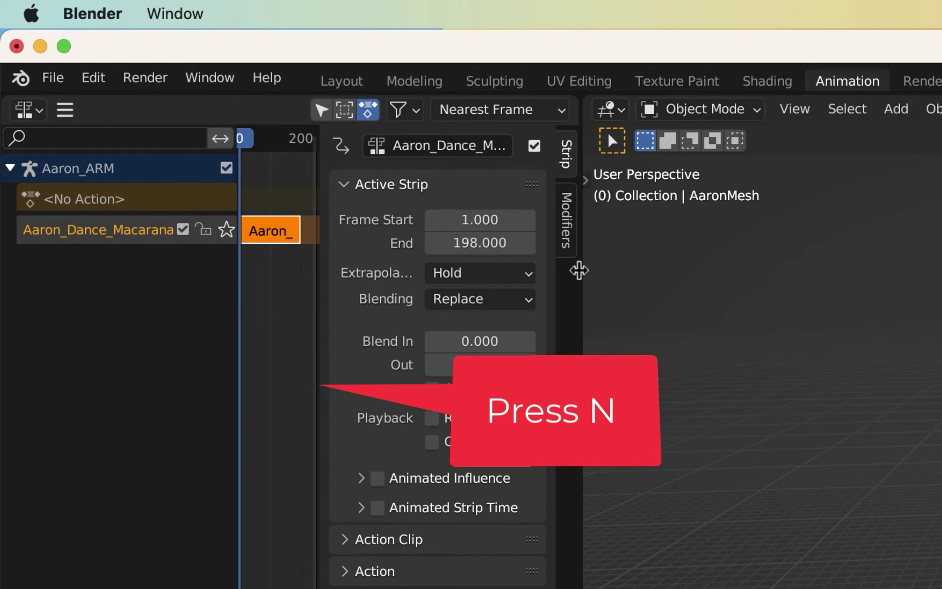
- Add a track above Aaron_Dance_Macarana in the Nonlinear Animation editor and place the Chicken action on it as a strip
drag(579, 270, 859, 275)
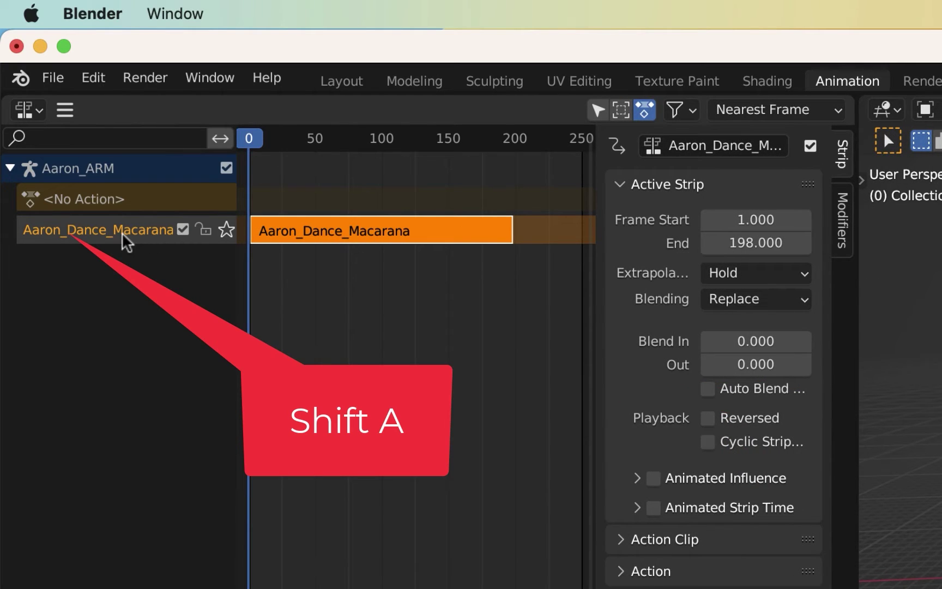
key(n)
key(shift+a)
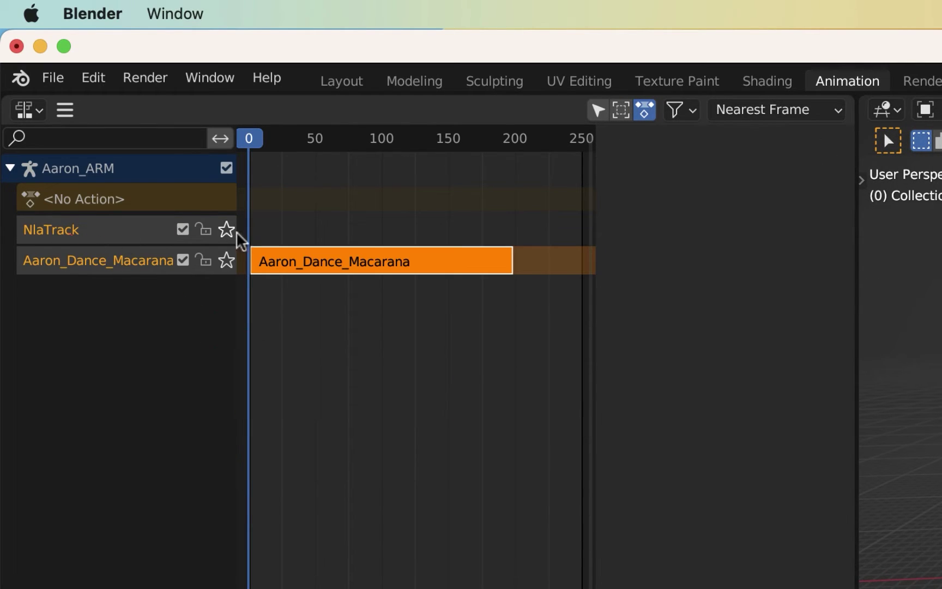
key(shift+a)
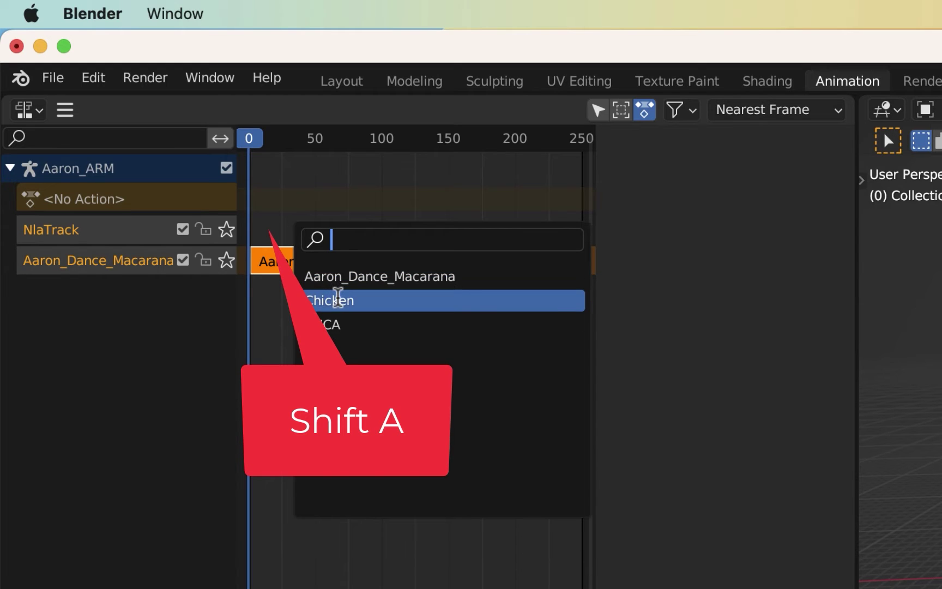
click(336, 300)
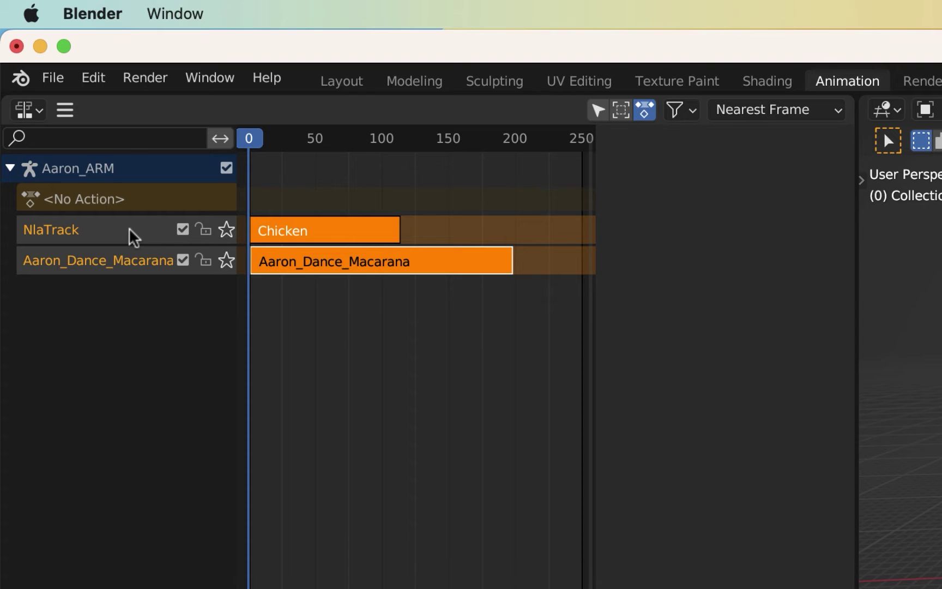
- Add another track above the Chicken strip and place the YMCA action on it as a strip
key(shift+a)
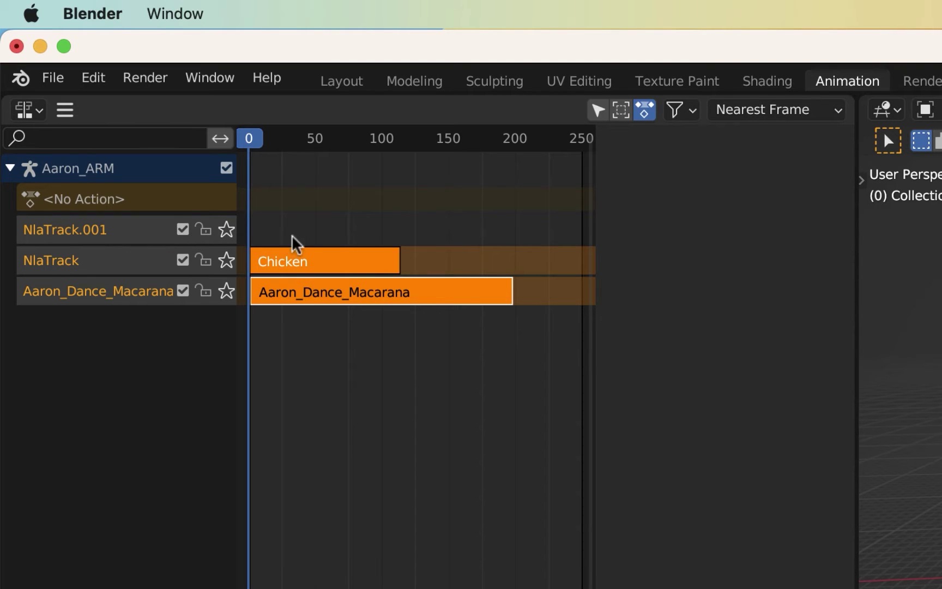
key(shift+a)
click(330, 326)
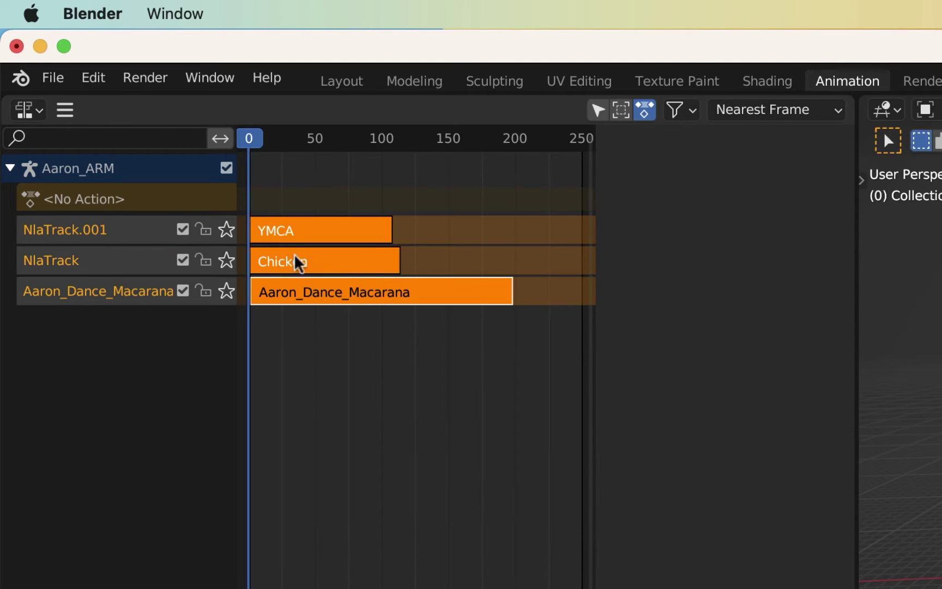
- Stagger the strips below Aaron_Dance_Macarana, with YMCA starting at frame 179 and Chicken starting at frame 271
key(n)
drag(298, 263, 589, 288)
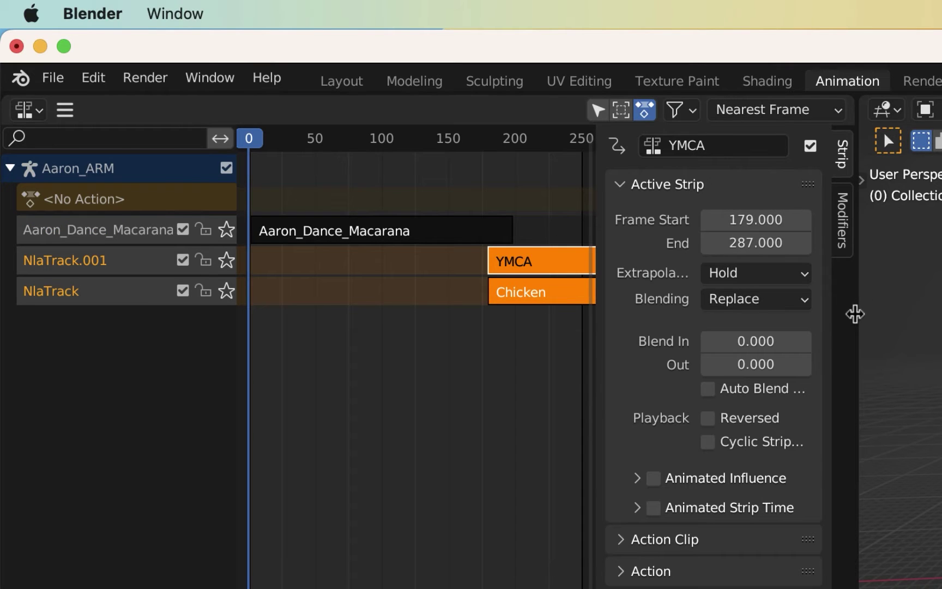
key(ctrl+space)
scroll(881, 323, down, 5)
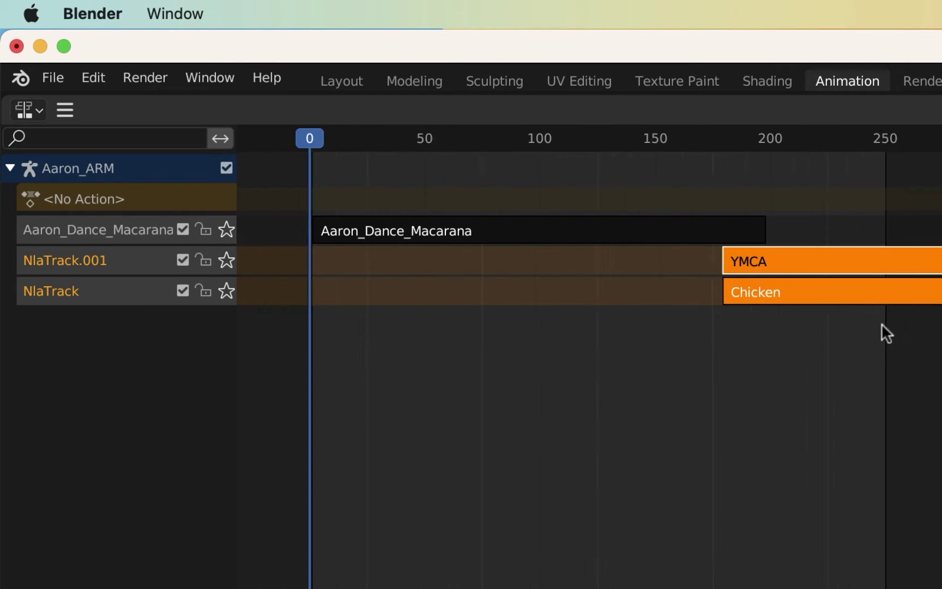
click(774, 297)
drag(731, 291, 846, 297)
drag(452, 142, 670, 145)
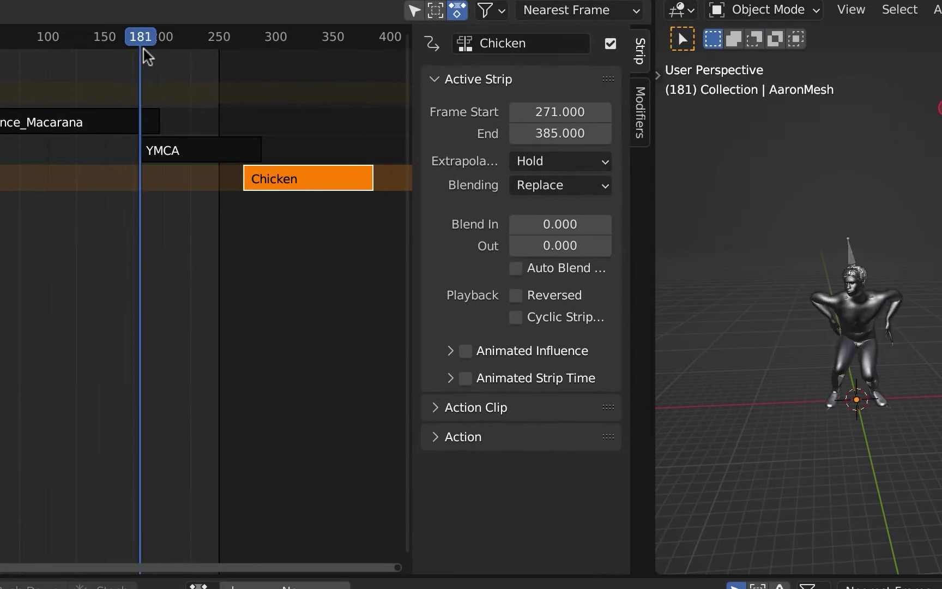
- Set the Aaron_Dance_Macarana strip's extrapolation to Nothing and scrub the timeline to frame 310
mouse_move(143, 49)
mouse_down()
mouse_move(256, 50)
mouse_move(14, 57)
mouse_up()
click(153, 122)
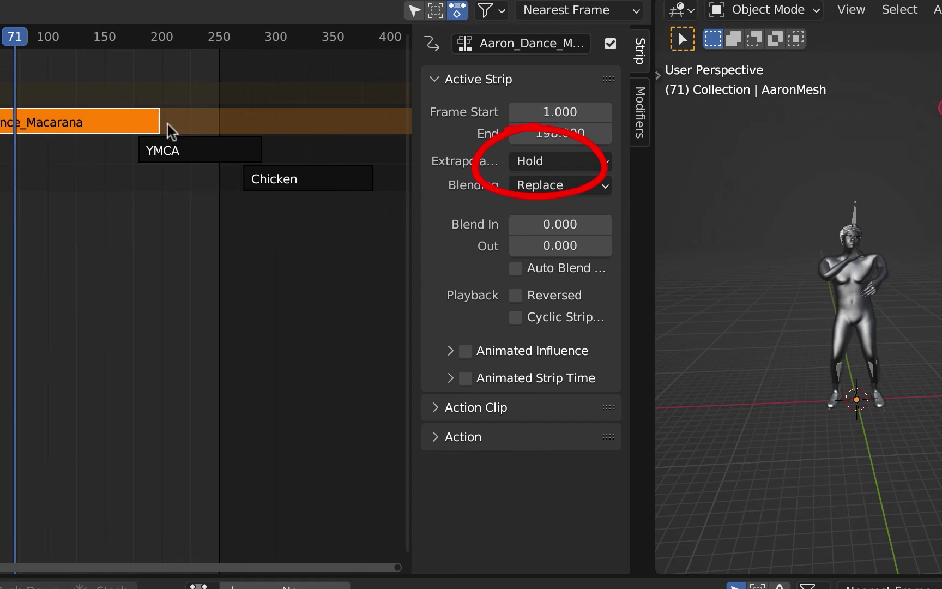
click(556, 168)
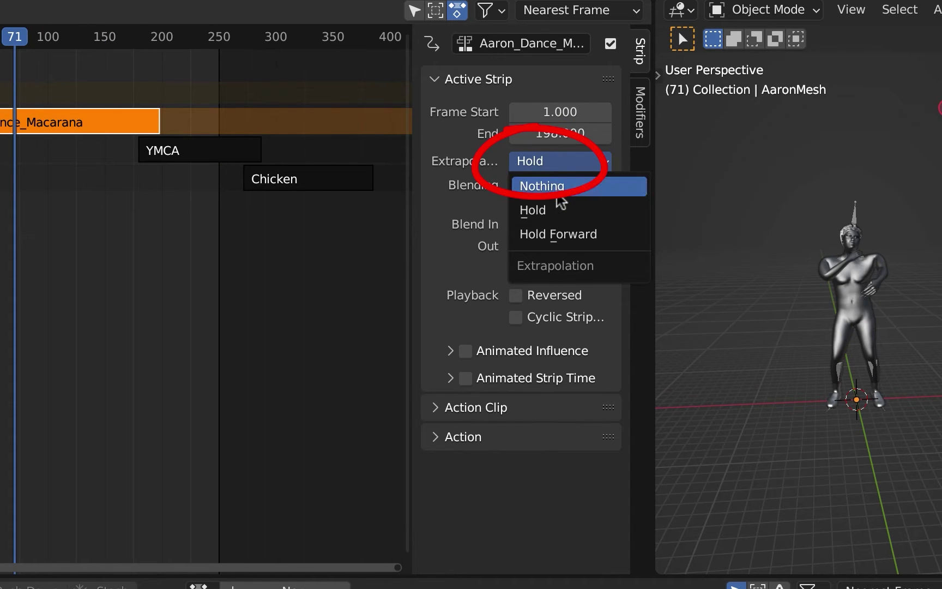
click(557, 191)
drag(17, 43, 287, 60)
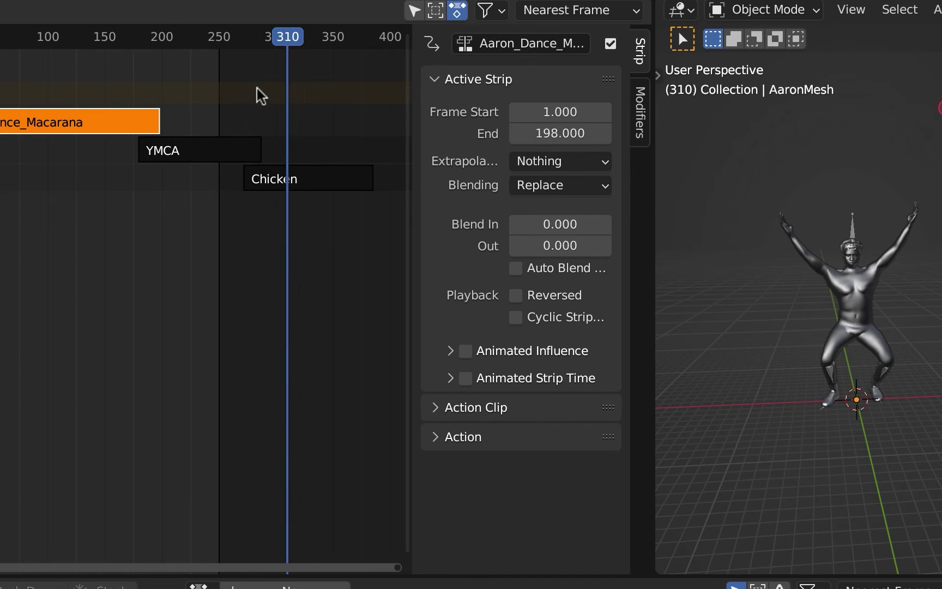
- Set the Aaron_Dance_Macarana strip's Blend Out to 17.8 frames and scrub through its overlap with the YMCA strip
click(219, 153)
click(139, 37)
scroll(141, 162, up, 5)
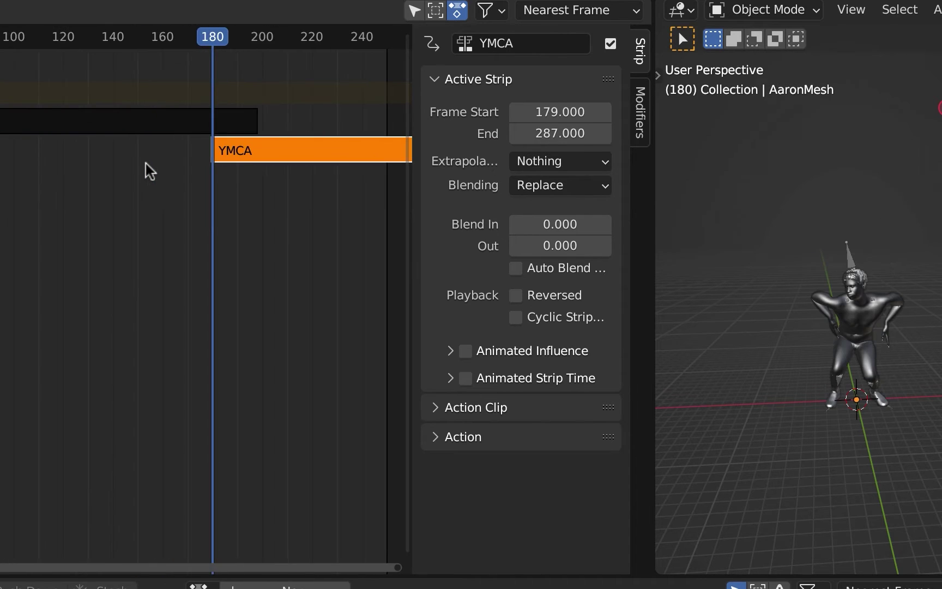
click(200, 129)
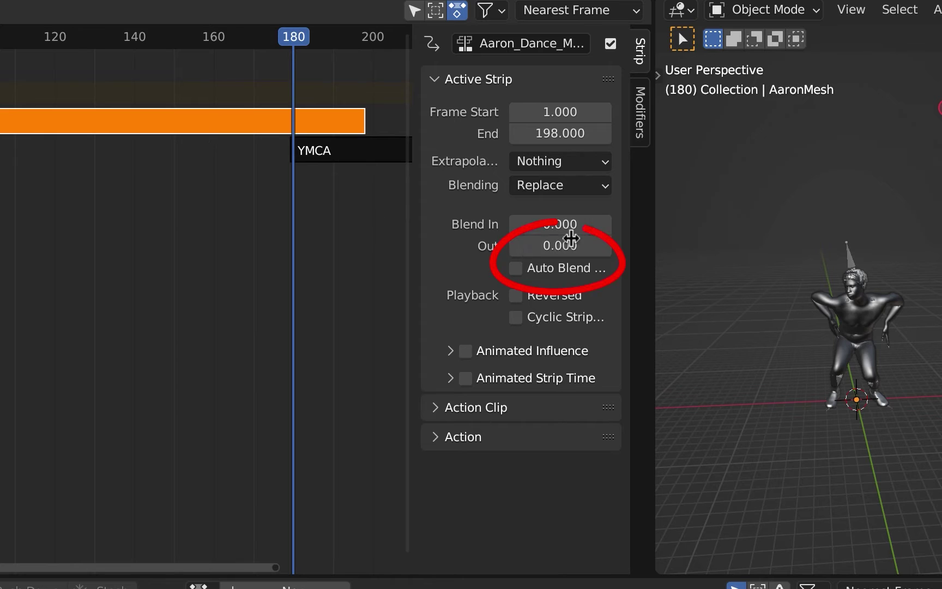
mouse_move(554, 253)
mouse_down()
mouse_move(644, 254)
mouse_move(589, 246)
mouse_up()
mouse_move(305, 38)
mouse_down()
mouse_move(349, 53)
mouse_move(304, 58)
mouse_move(343, 59)
mouse_move(367, 75)
mouse_up()
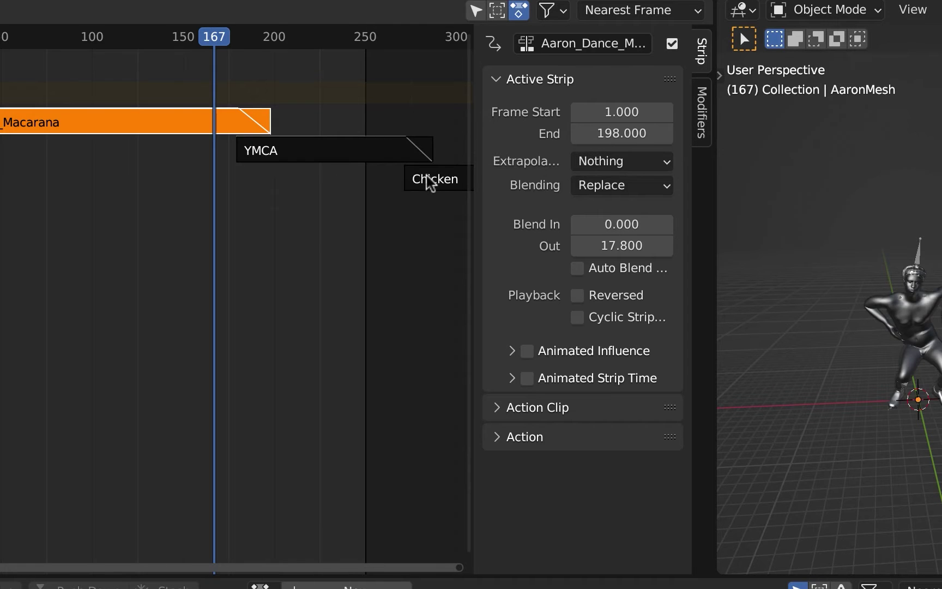
- Shift all strips together along the timeline so that Aaron_Dance_Macarana starts at frame 19
key(a)
key(g)
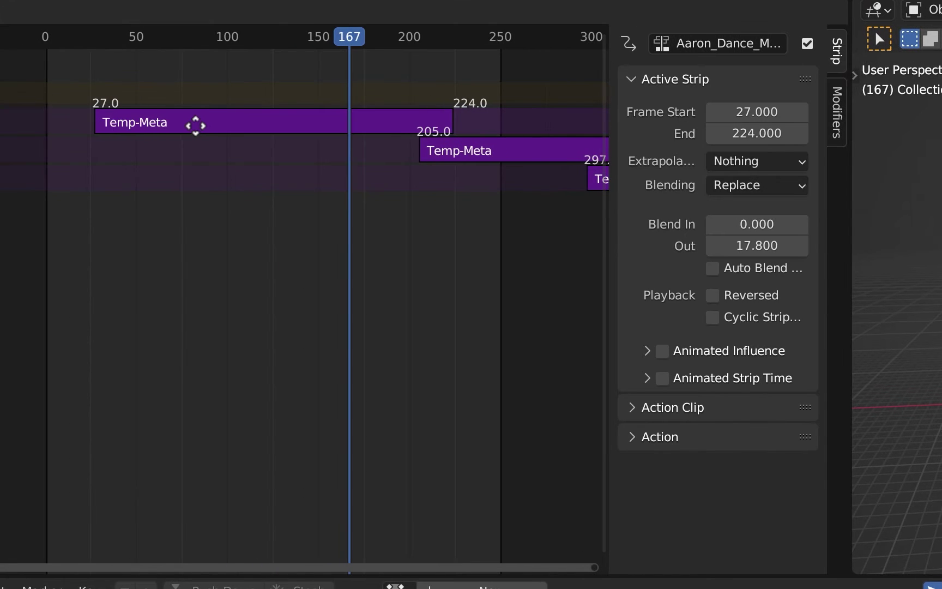
click(183, 128)
click(184, 129)
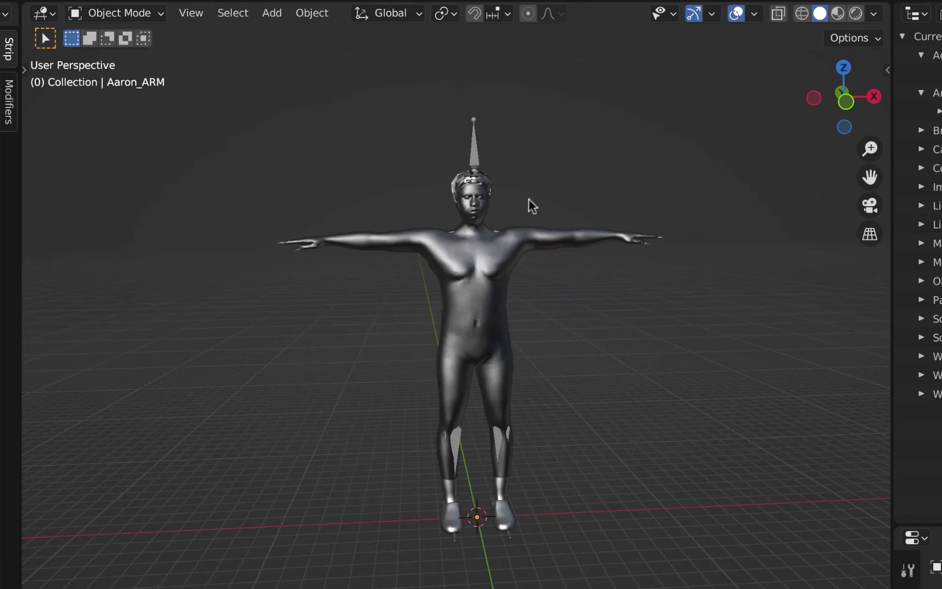
- Put the Aaron_ARM armature in Pose Mode, select all its bones and insert a keyframe for the T-pose
click(475, 153)
click(158, 13)
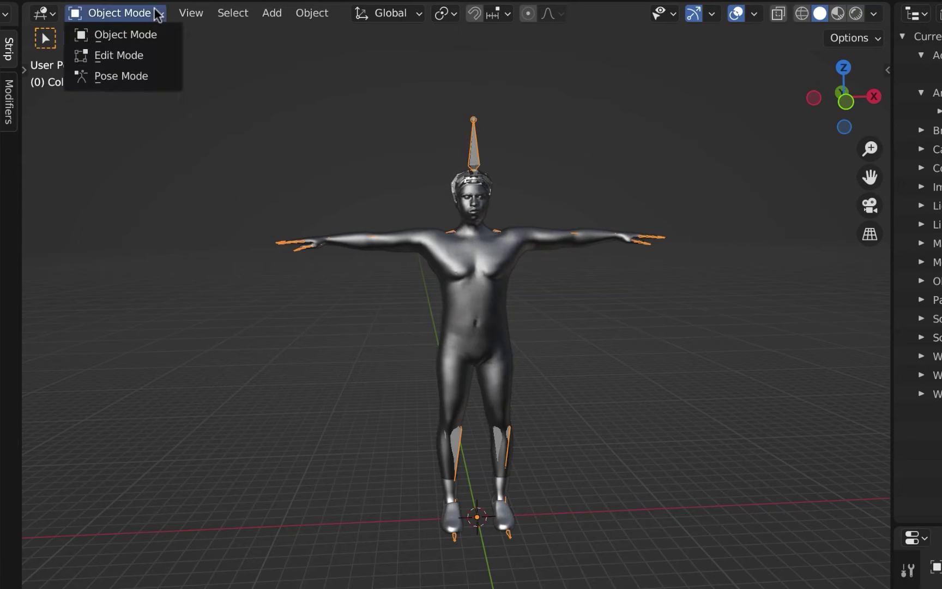
click(143, 75)
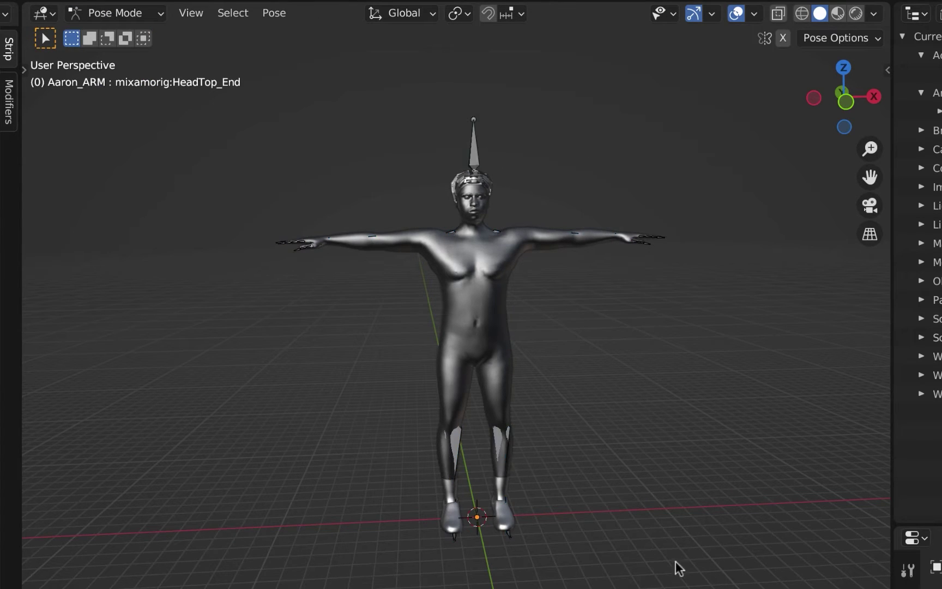
drag(659, 554, 266, 103)
key(i)
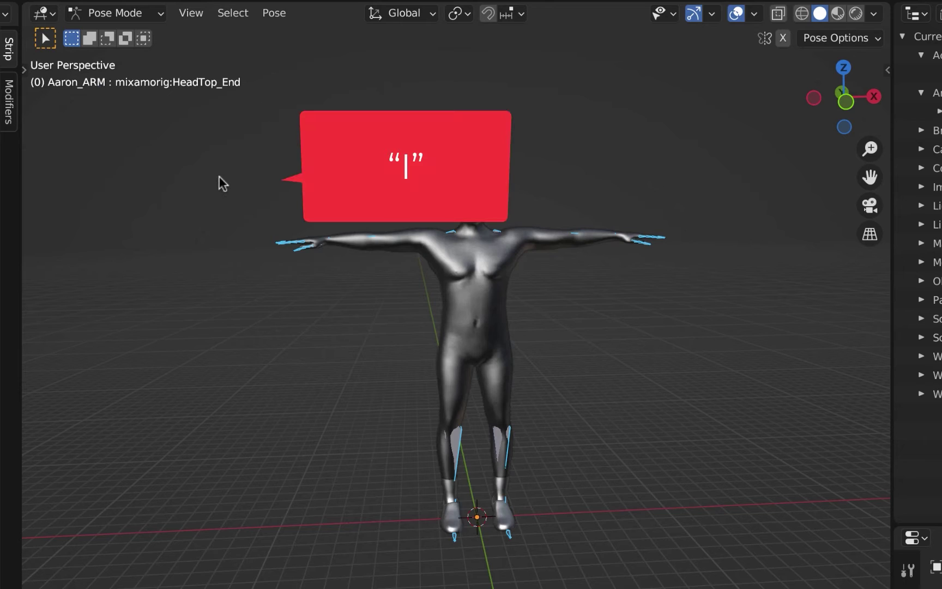
click(218, 176)
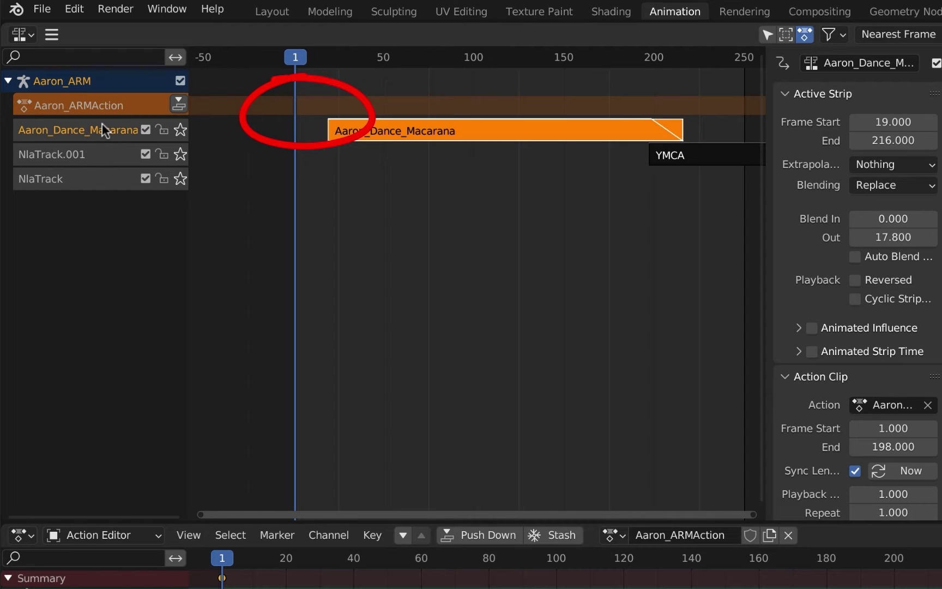
- Push Aaron_ARMAction down onto a new top track and set its strip's extrapolation to Nothing
key(shift+a)
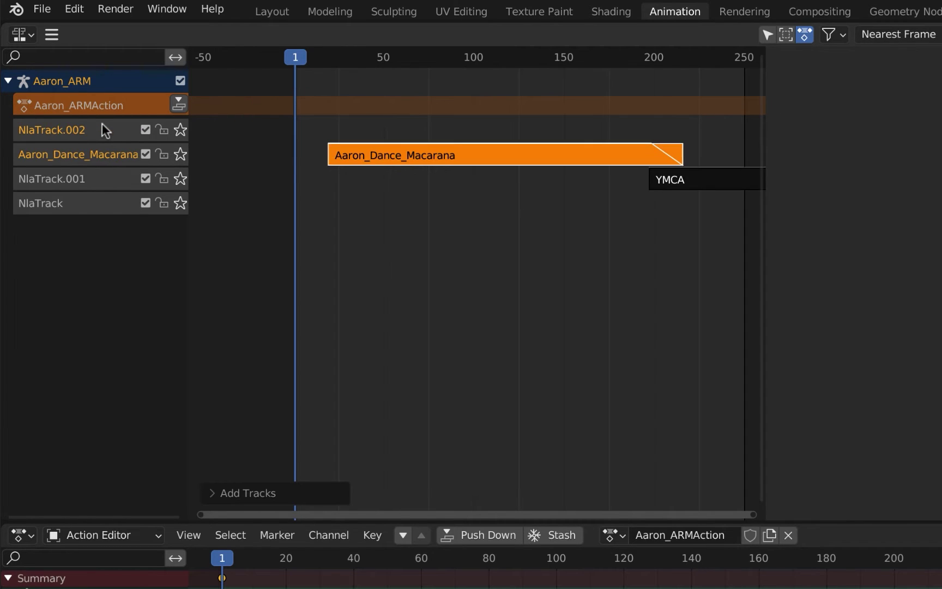
click(178, 104)
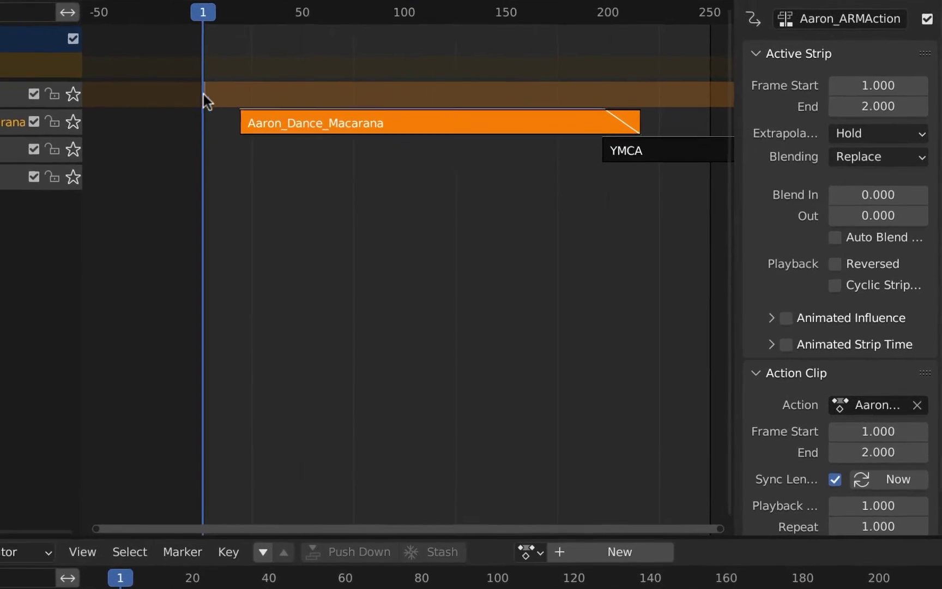
click(883, 158)
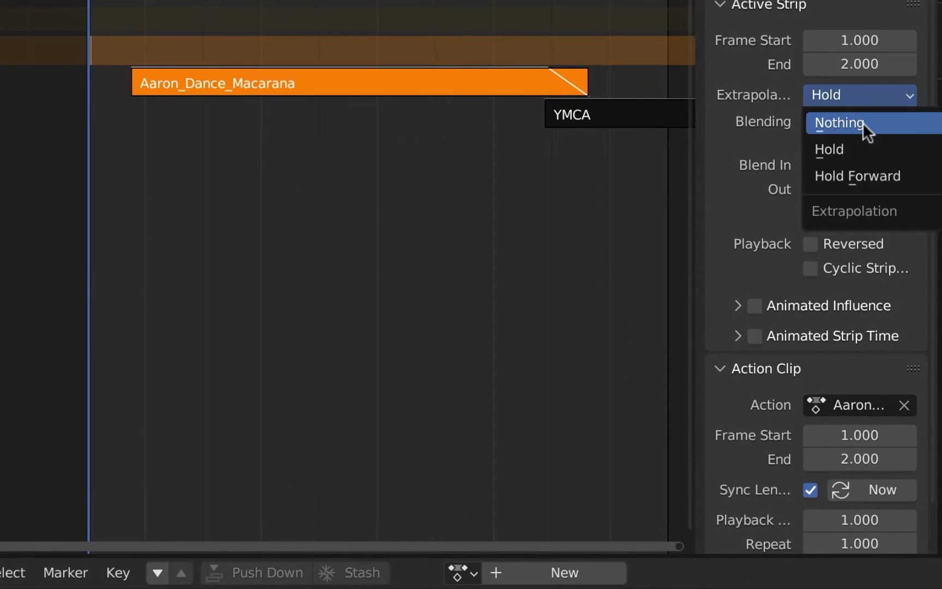
click(862, 123)
- Set the Aaron_ARMAction clip's end frame to 35.8, give the strip a blend out and scrub through the transition
drag(866, 462, 927, 462)
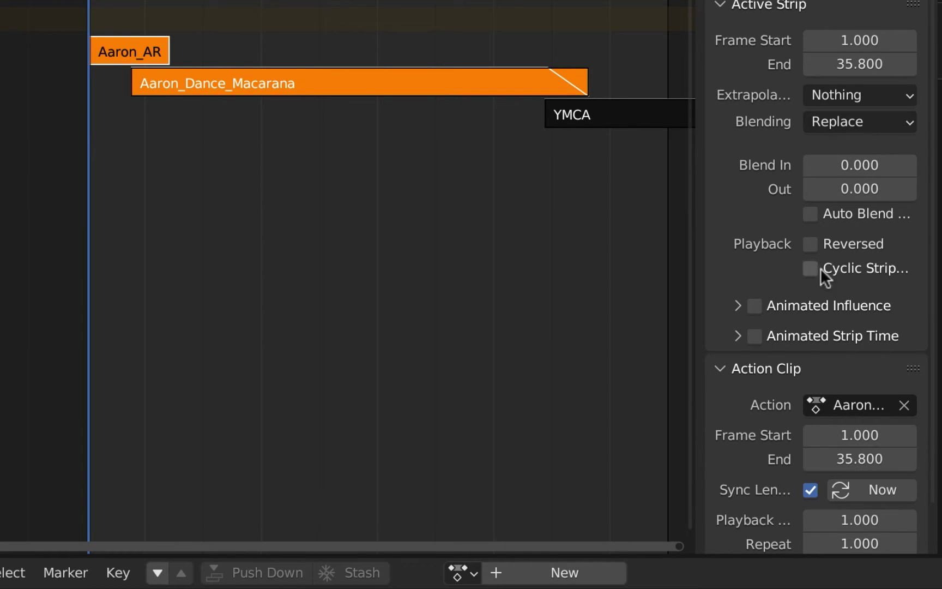
drag(860, 188, 888, 189)
drag(213, 37, 296, 42)
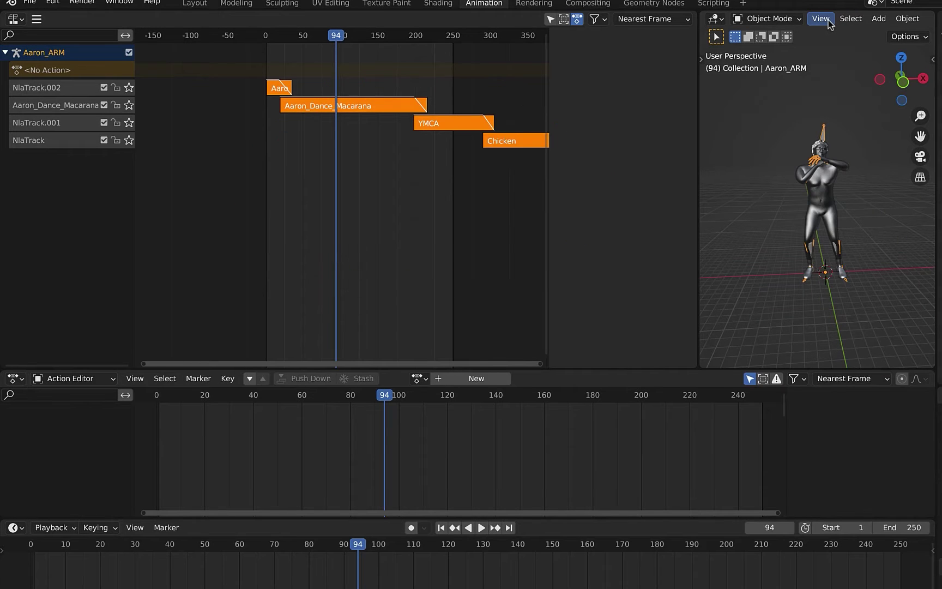
- Bake the armature's Pose and Object data over frames 1 to 250, with Overwrite Current Action on and Only Selected Bones off
click(850, 19)
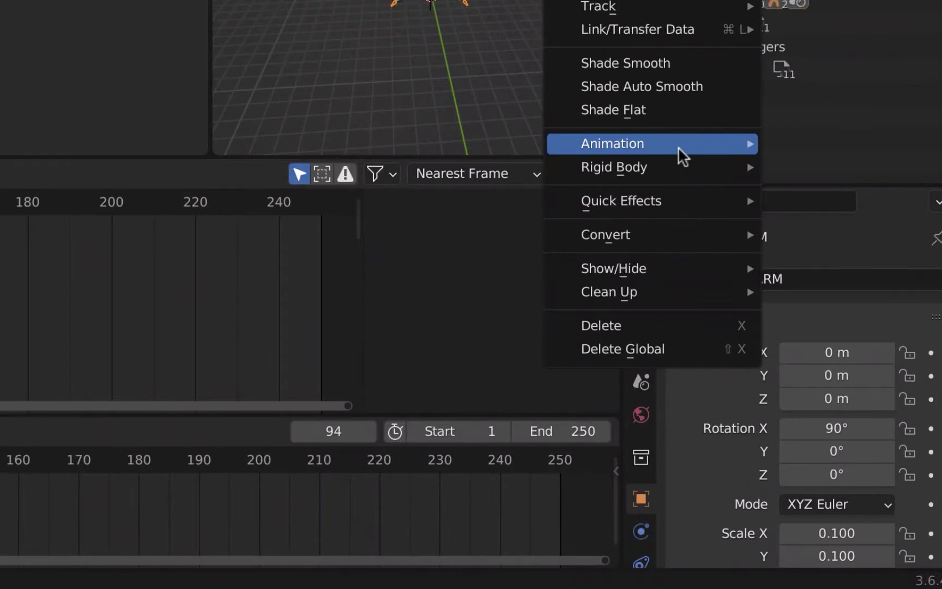
mouse_move(679, 149)
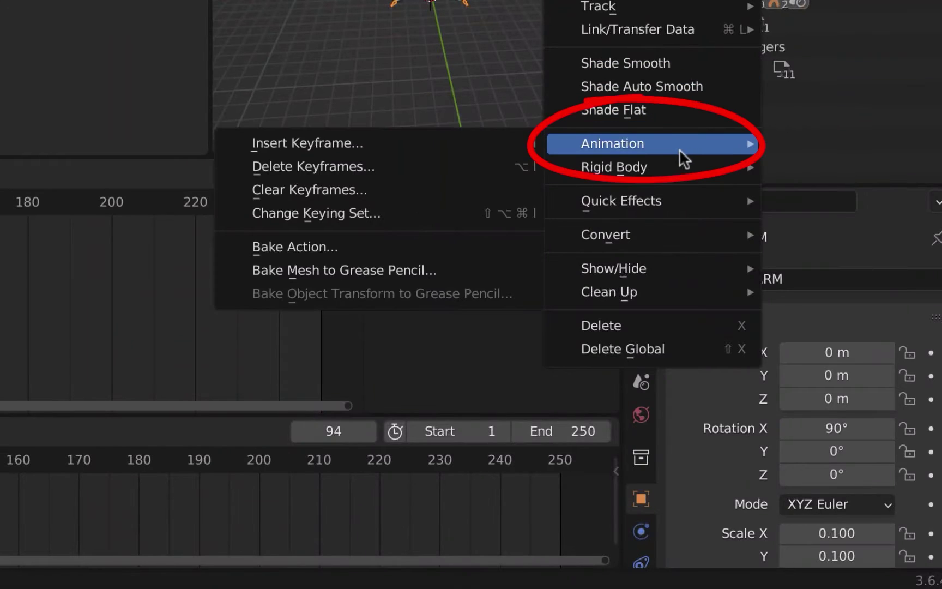
click(370, 249)
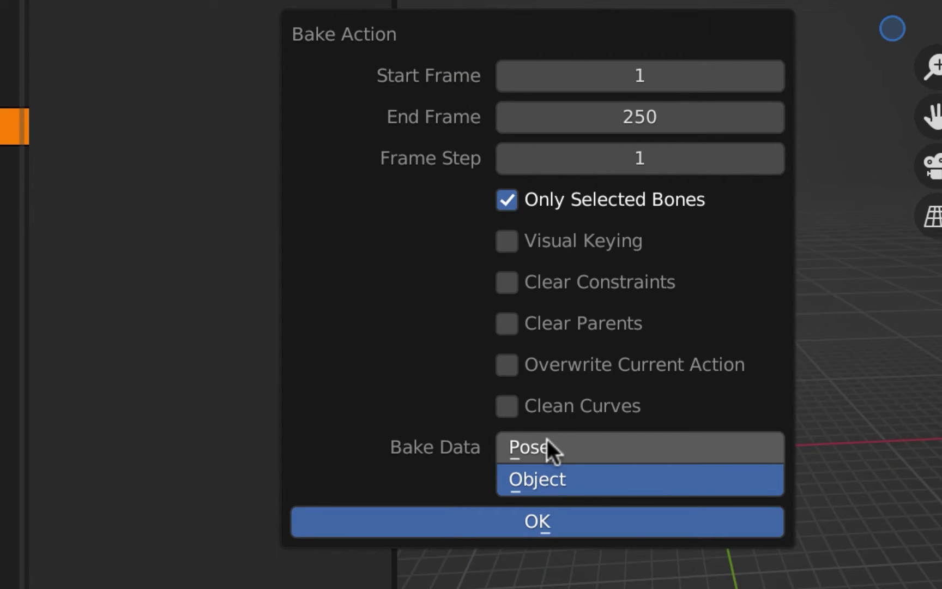
shift+click(546, 441)
click(507, 365)
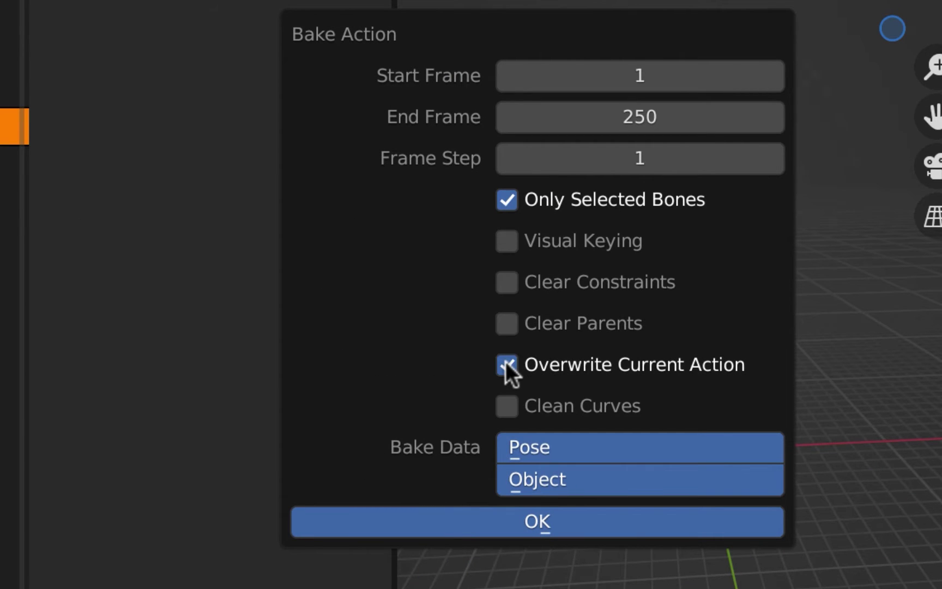
click(505, 202)
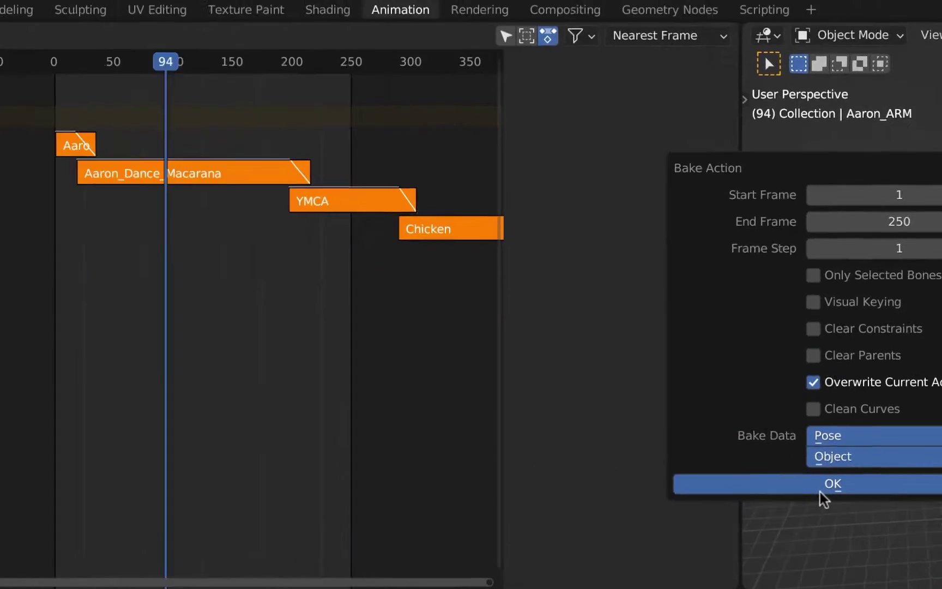
click(824, 491)
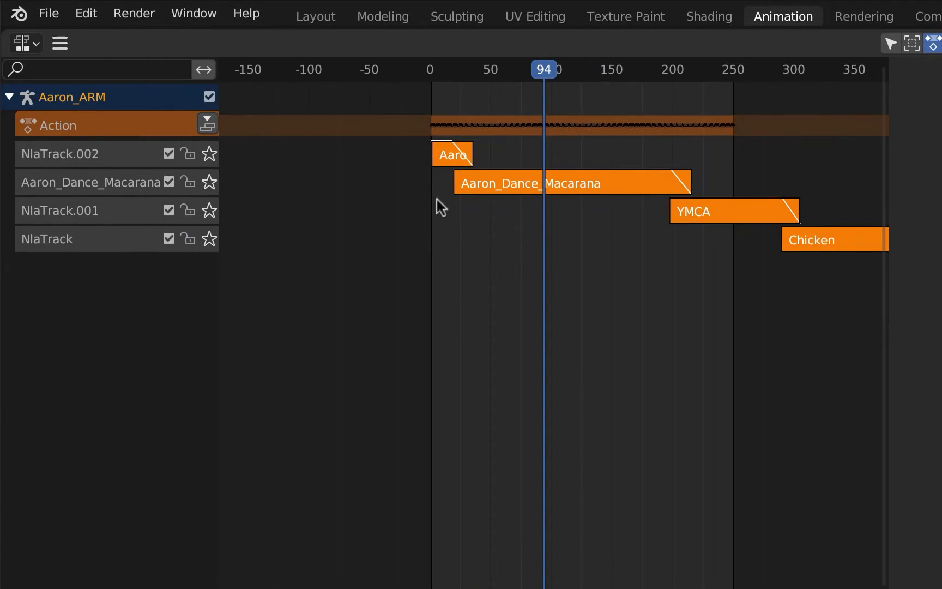
- Push the baked Action down into its own strip and delete the four source strips below it
click(209, 126)
click(847, 373)
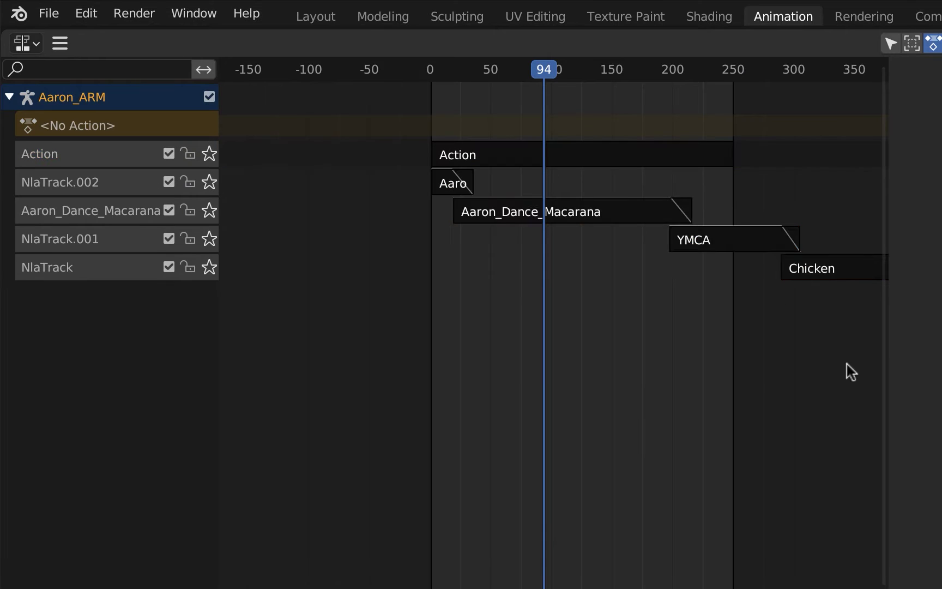
drag(847, 372, 439, 196)
click(446, 199)
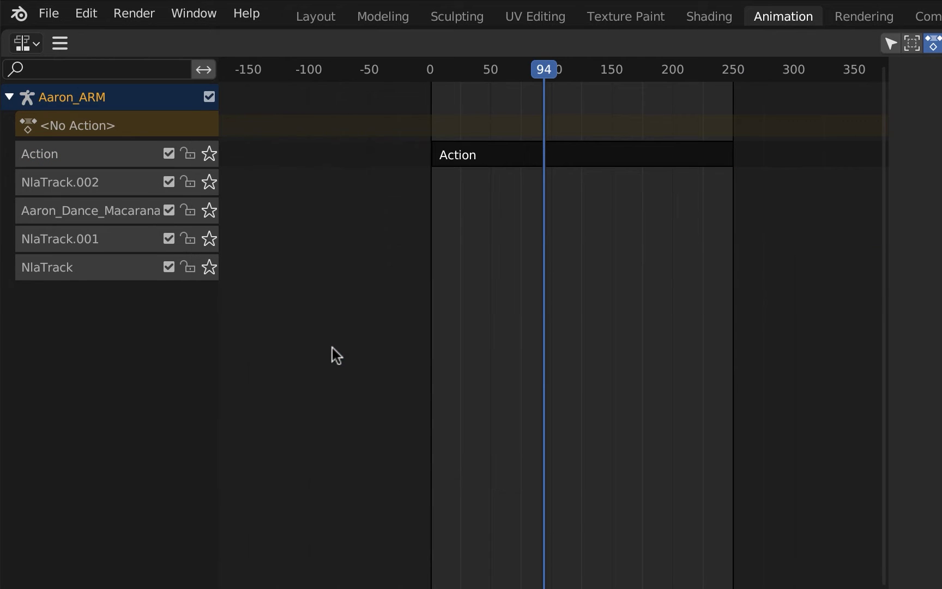
- Scrub through the baked Action strip to frame 138 to check the combined dance on the character
drag(484, 71, 584, 69)
mouse_move(121, 61)
mouse_down()
mouse_move(42, 59)
mouse_move(132, 60)
mouse_up()
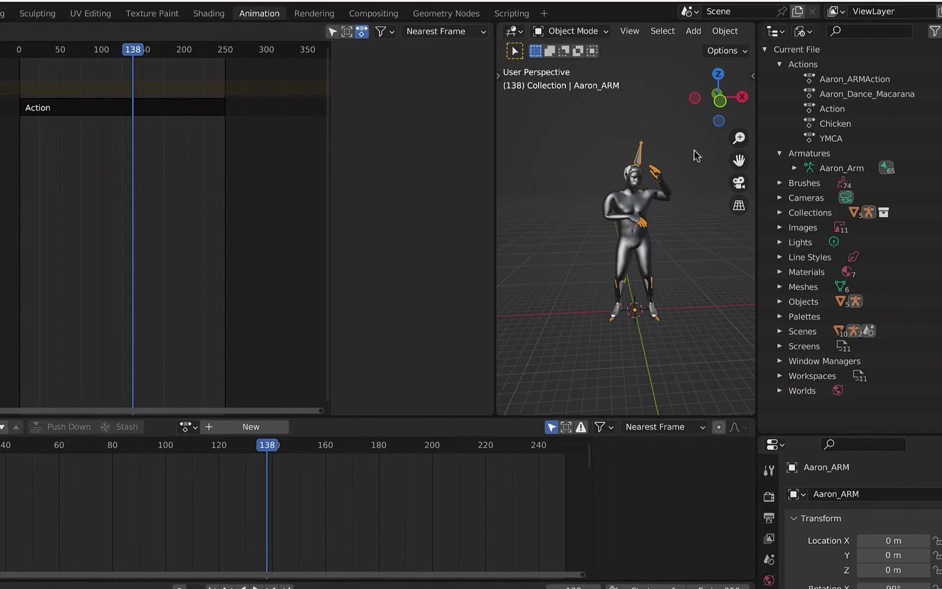
- Rename the baked action AaronCompleteAction and delete the Aaron_ARMAction, Aaron_Dance_Macarana, Chicken and YMCA actions from the file
double_click(834, 109)
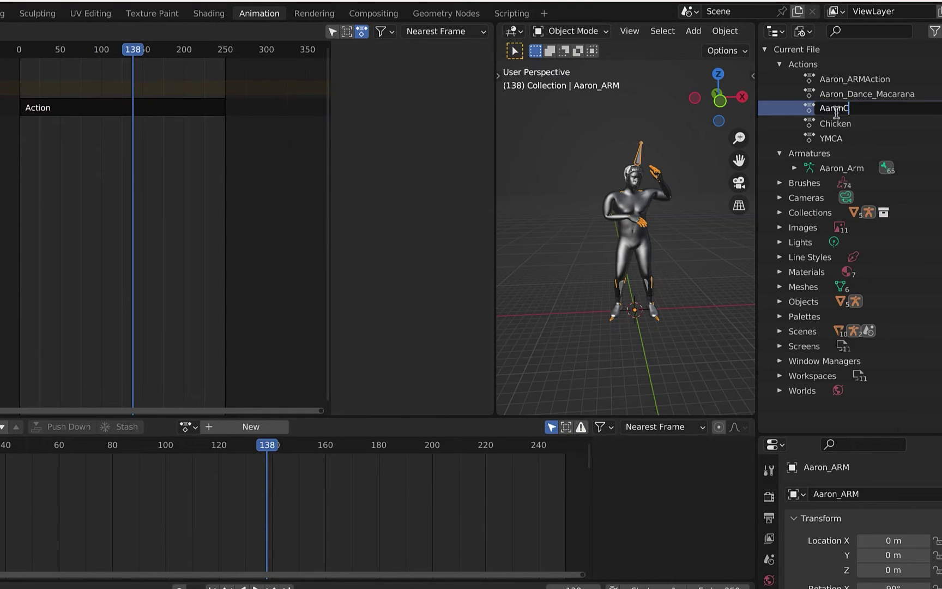
key(Return)
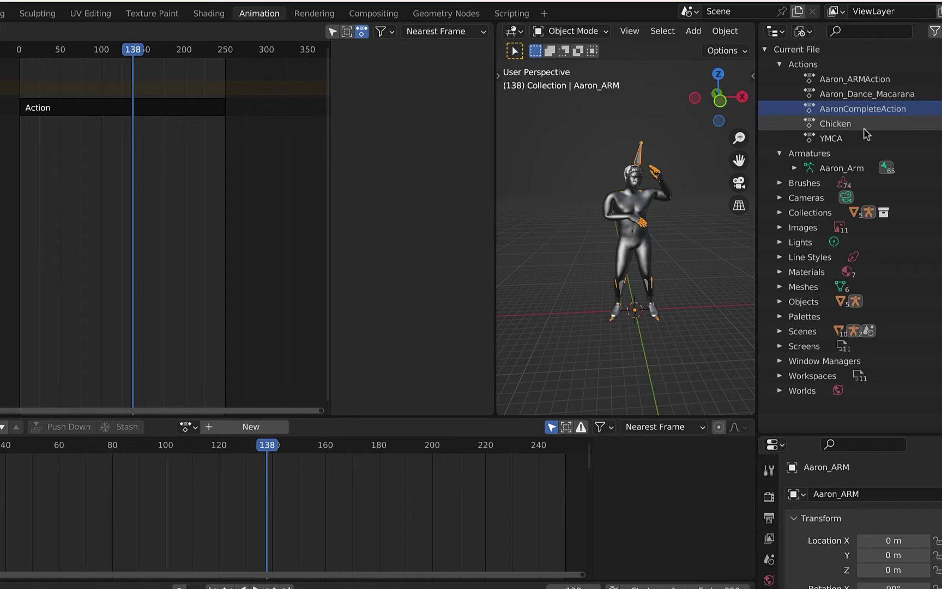
right_click(863, 93)
click(867, 87)
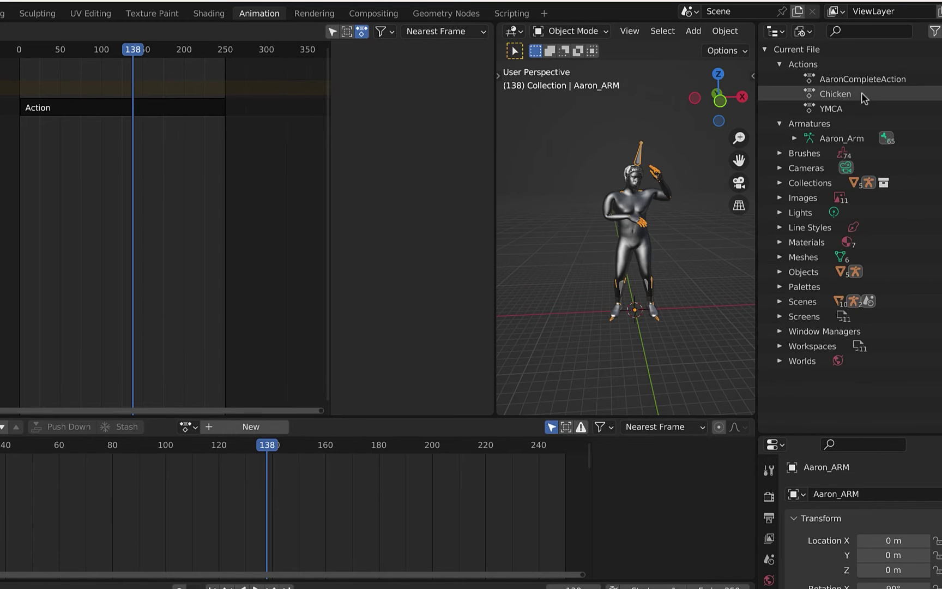
right_click(854, 108)
click(854, 107)
right_click(843, 93)
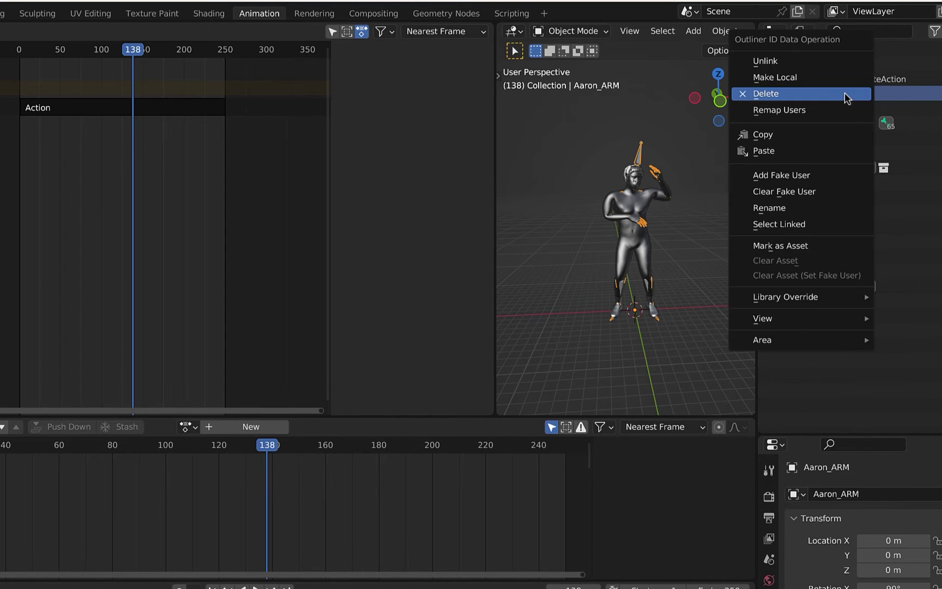
click(844, 92)
- Examine the Aaron_Arm armature data and scrub through the baked strip to review the dance
click(794, 108)
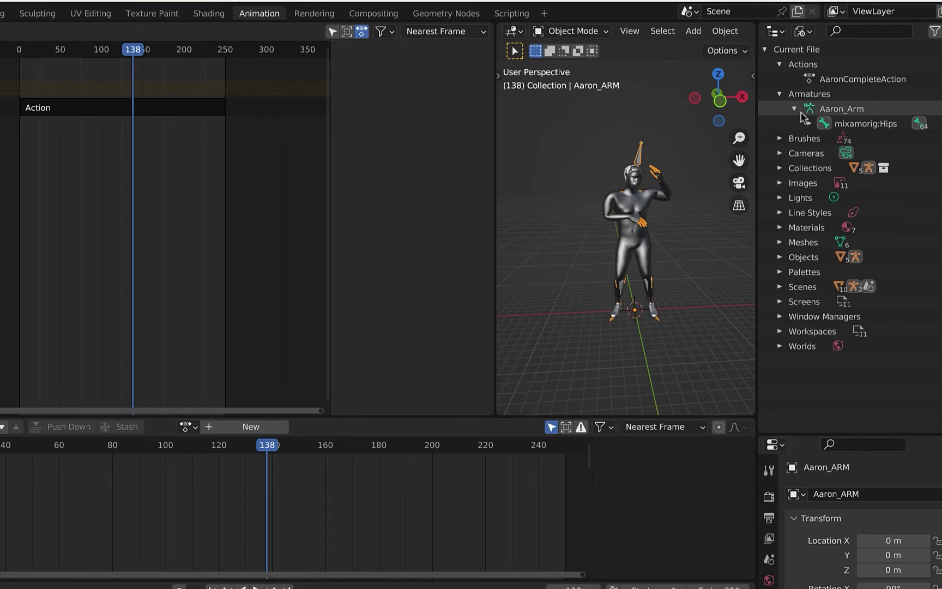
click(795, 109)
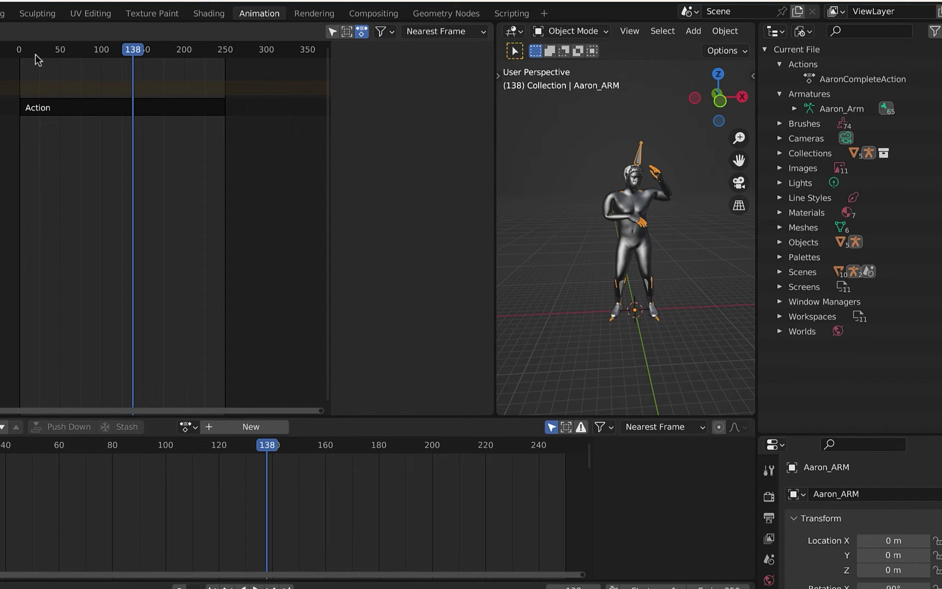
drag(37, 59, 122, 56)
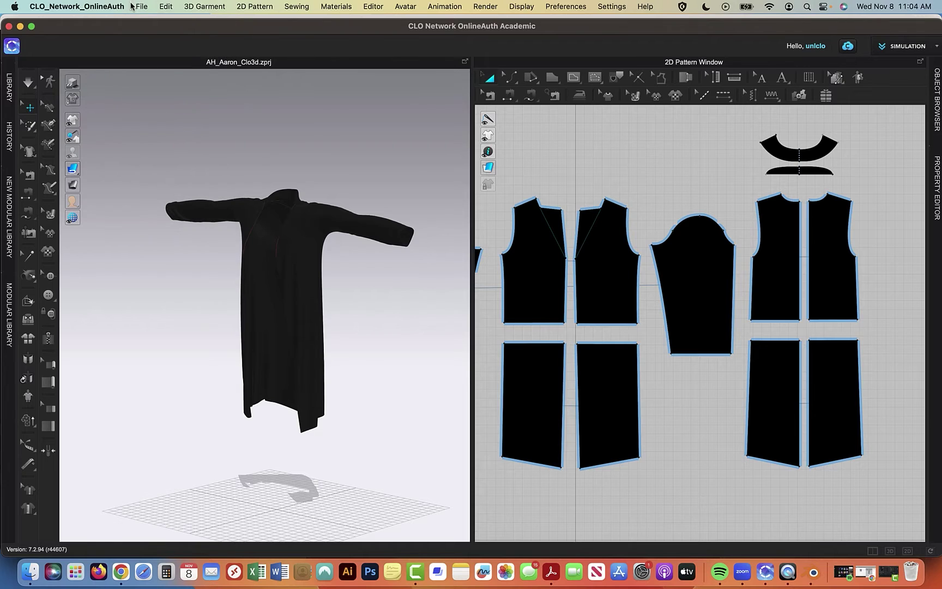
- Switch to CLO and export the black coat garment from the AH_Aaron_Clo3d project
click(142, 7)
mouse_move(155, 145)
click(247, 262)
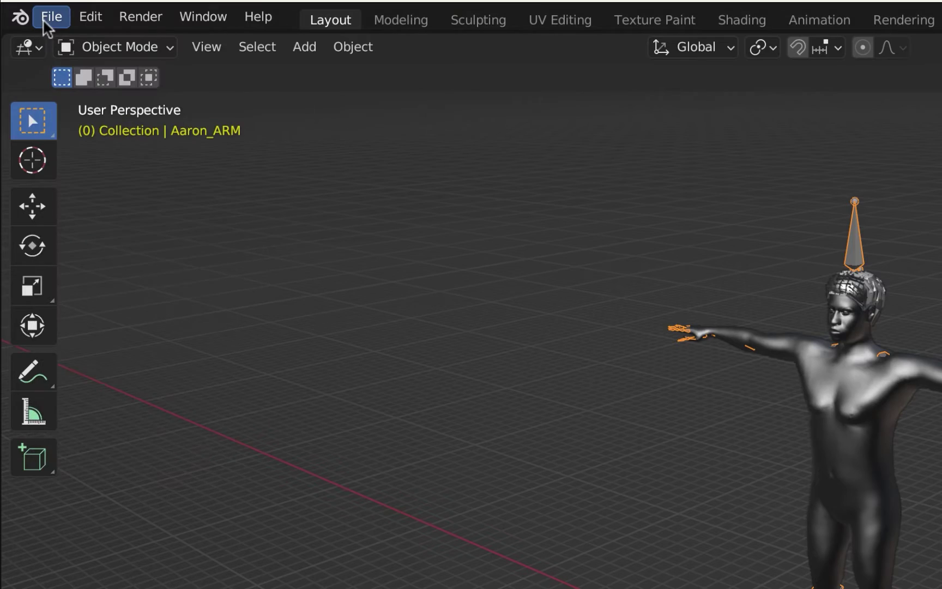
- Import the AH_Toby_Coat_V2 garment into Blender and scale it by about 0.41 to fit the character
click(43, 17)
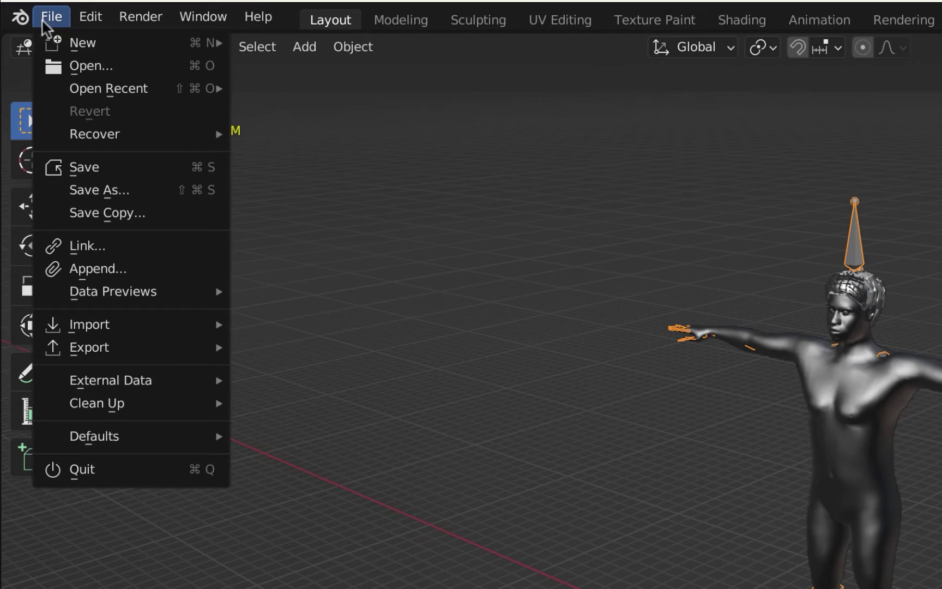
mouse_move(215, 323)
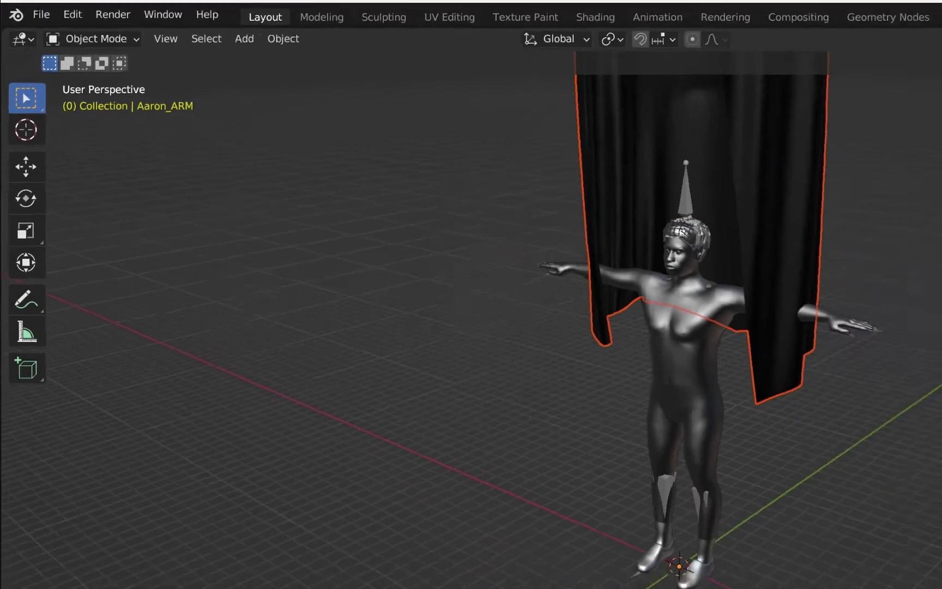
key(s)
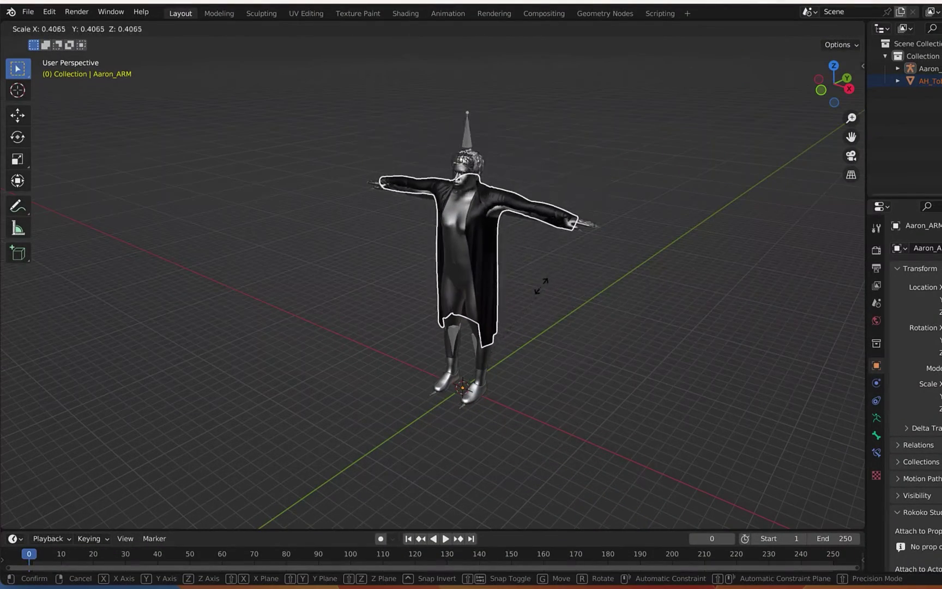
click(543, 284)
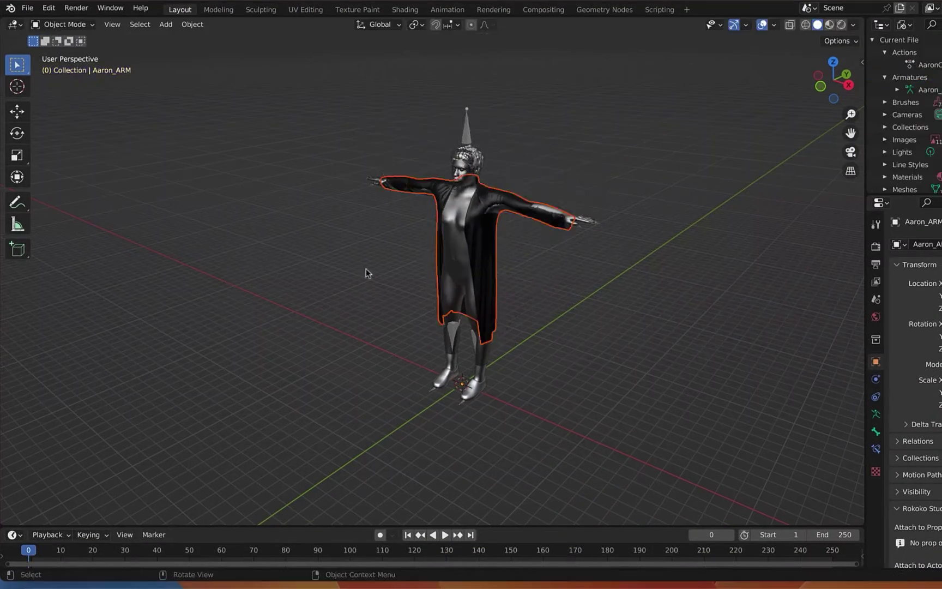
- Select the body mesh together with the coat, keeping the coat active, and switch to Weight Paint mode
scroll(485, 212, up, 3)
middle_drag(485, 214, 427, 244)
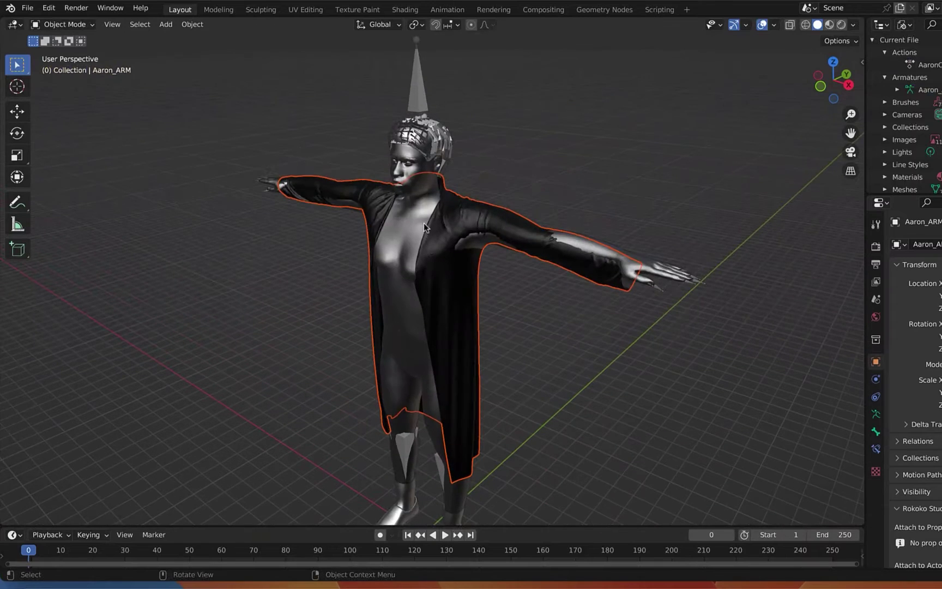
click(424, 225)
shift+click(496, 229)
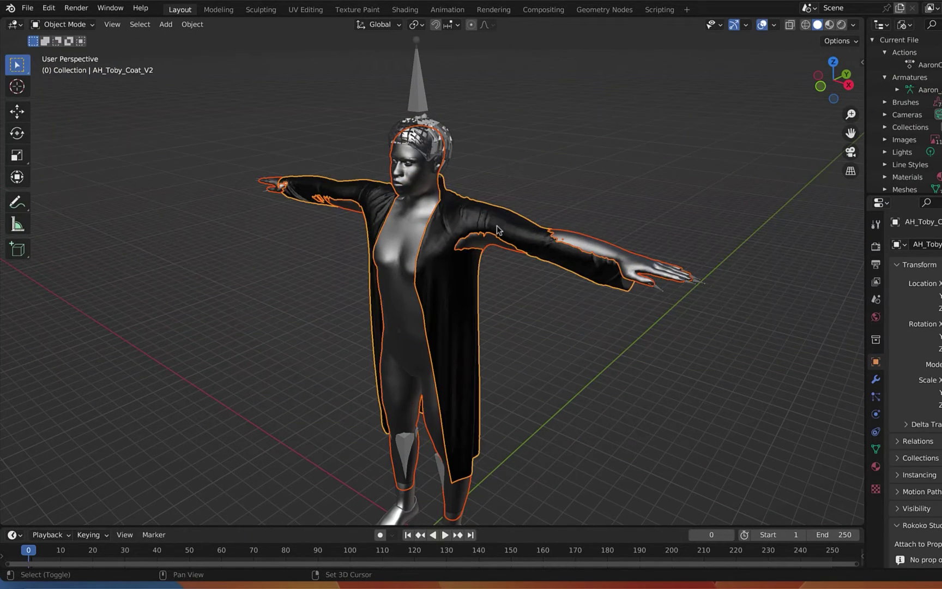
click(71, 24)
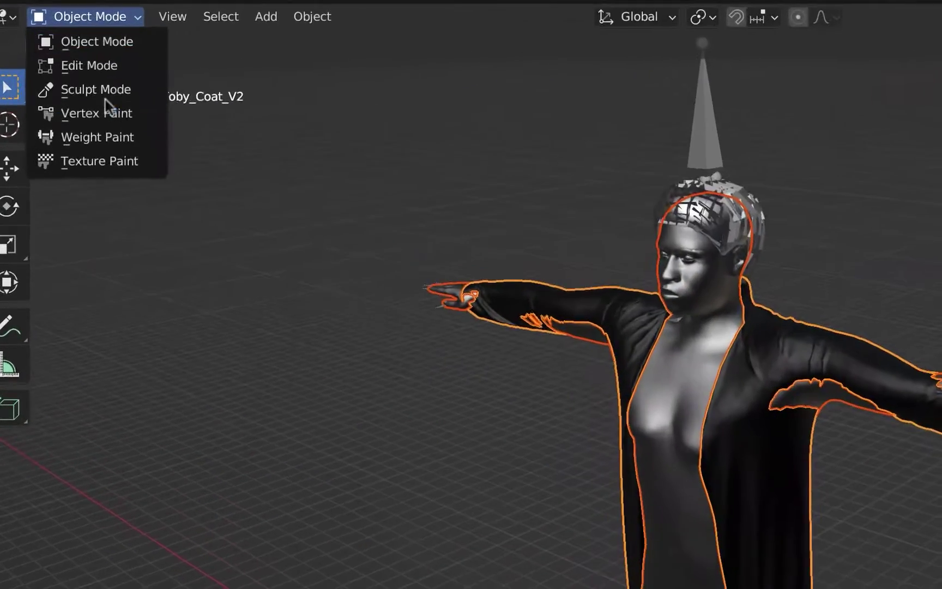
click(120, 138)
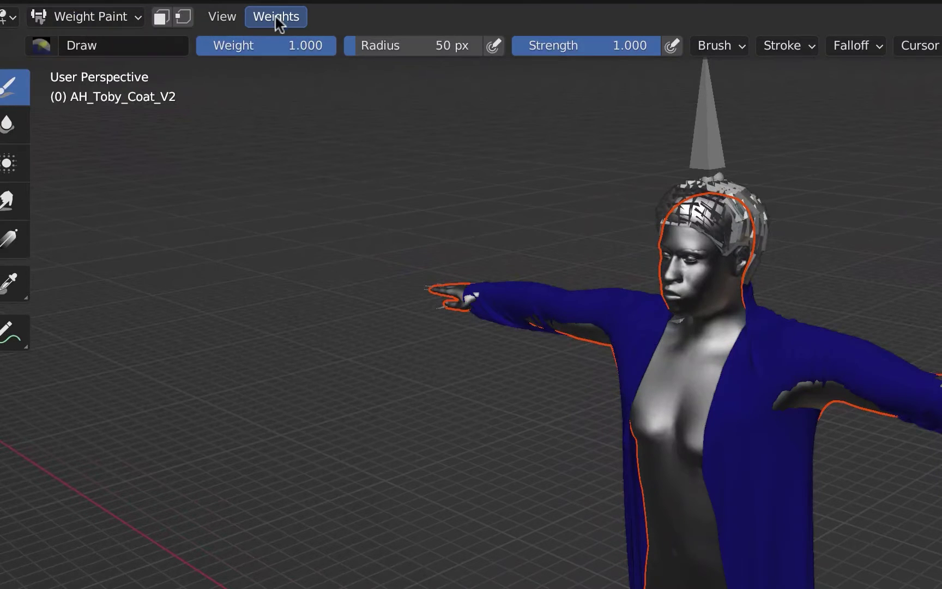
- Transfer the body's vertex group weights to the coat and change the source layers selection in the transfer settings
click(276, 16)
click(339, 289)
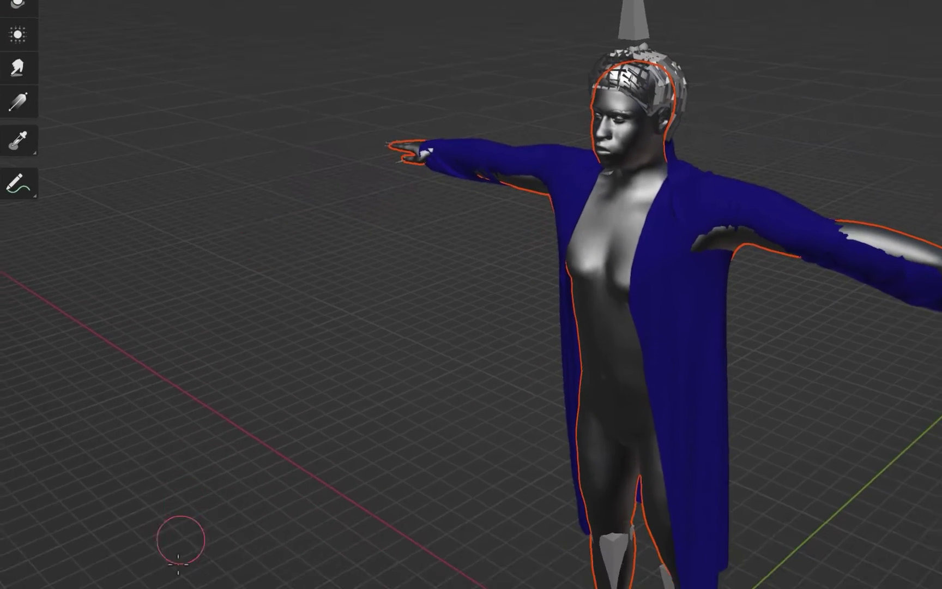
click(75, 532)
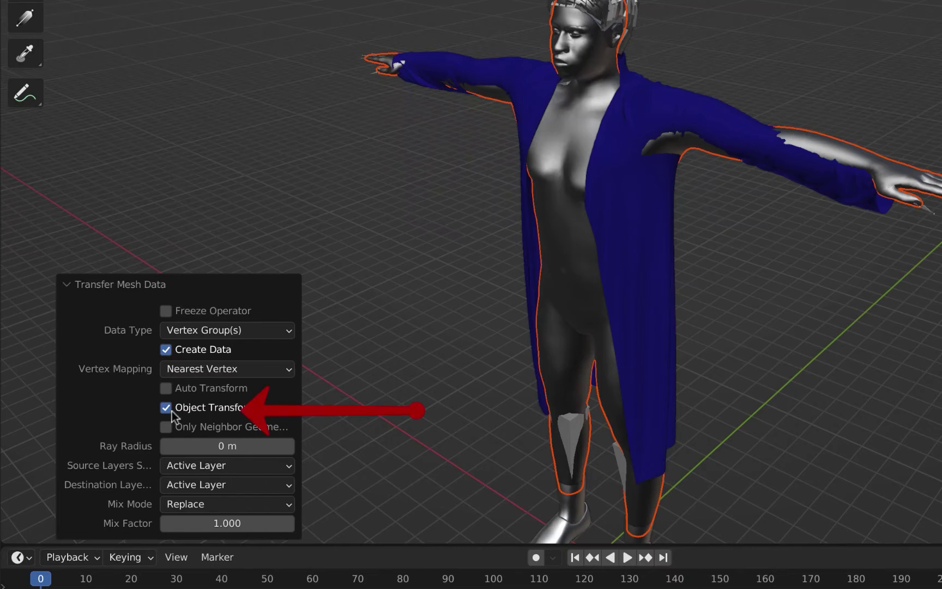
click(184, 466)
click(195, 504)
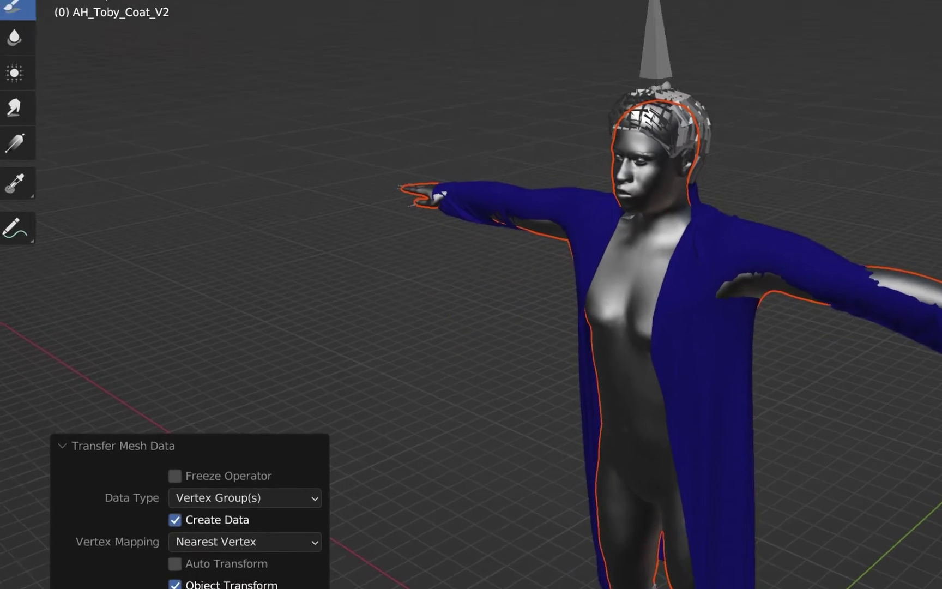
- Return to Object Mode, parent the coat to Aaron_ARM with Armature Deform and scrub the timeline to check it
click(125, 20)
click(116, 44)
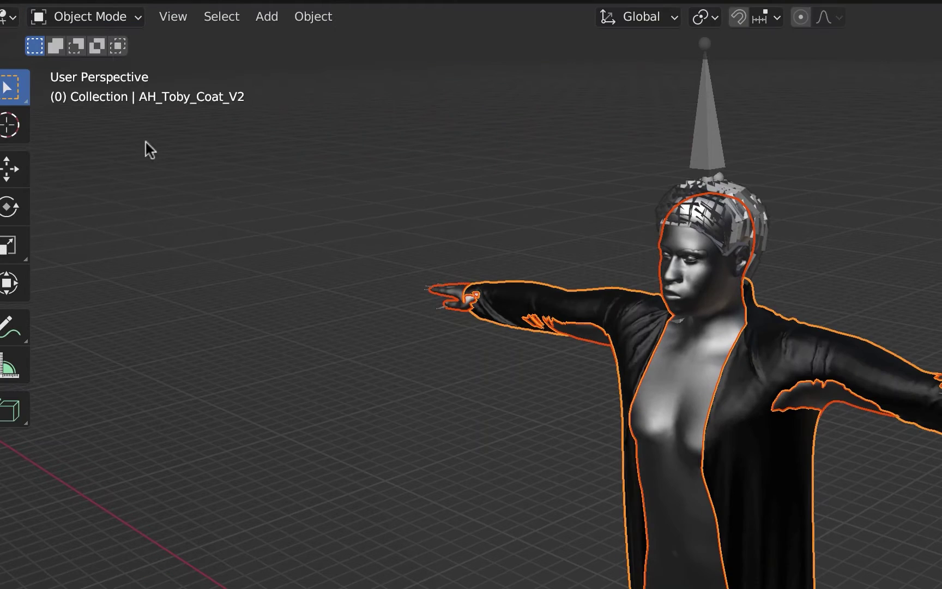
click(753, 481)
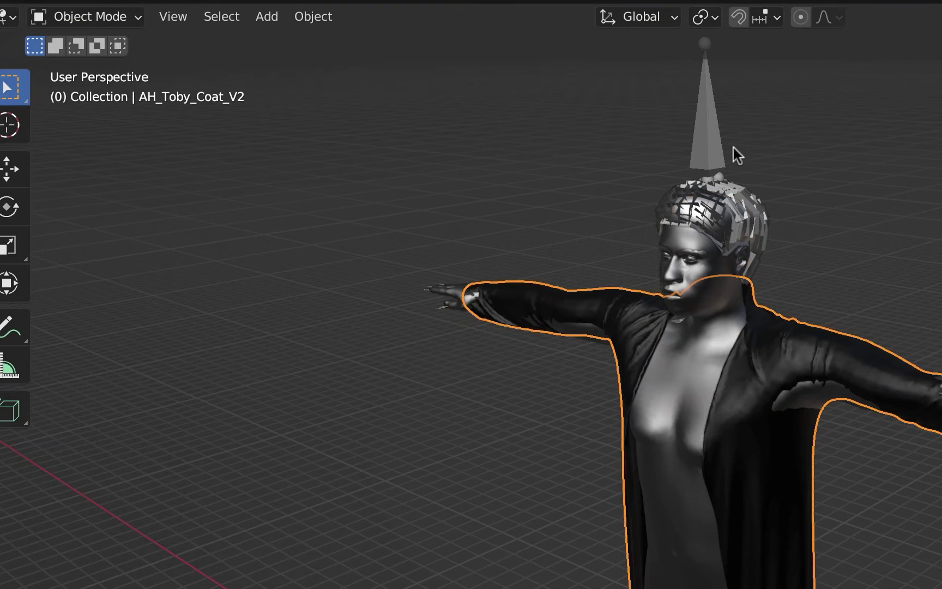
shift+click(703, 108)
right_click(703, 108)
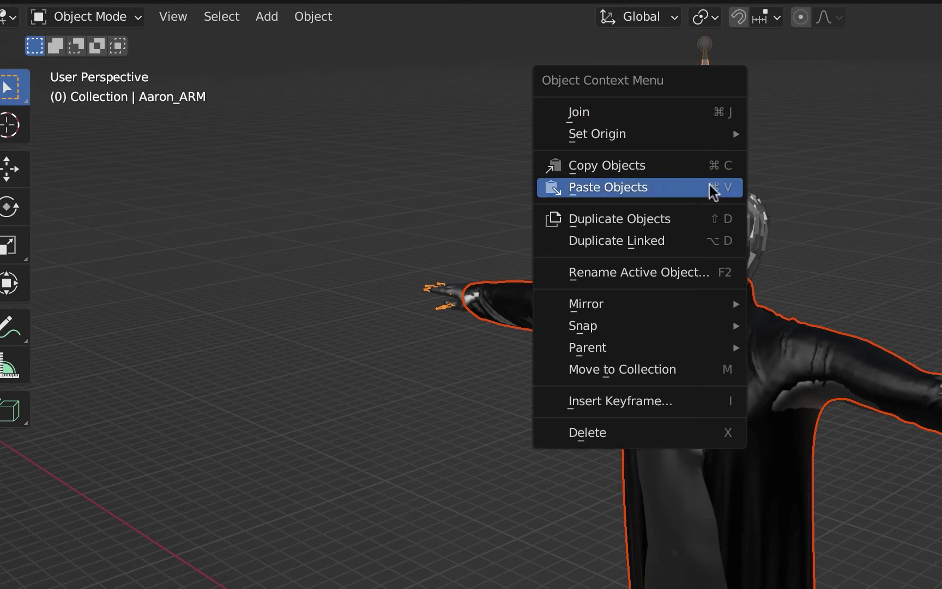
mouse_move(695, 346)
click(836, 373)
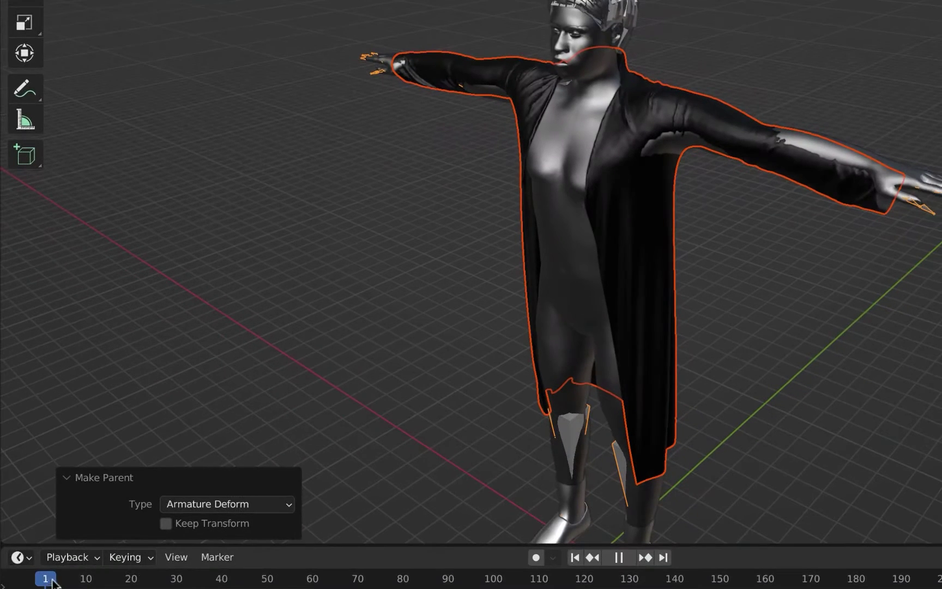
drag(127, 583, 85, 584)
- Show the model in wireframe without X-ray and put the coat into Edit Mode
click(883, 17)
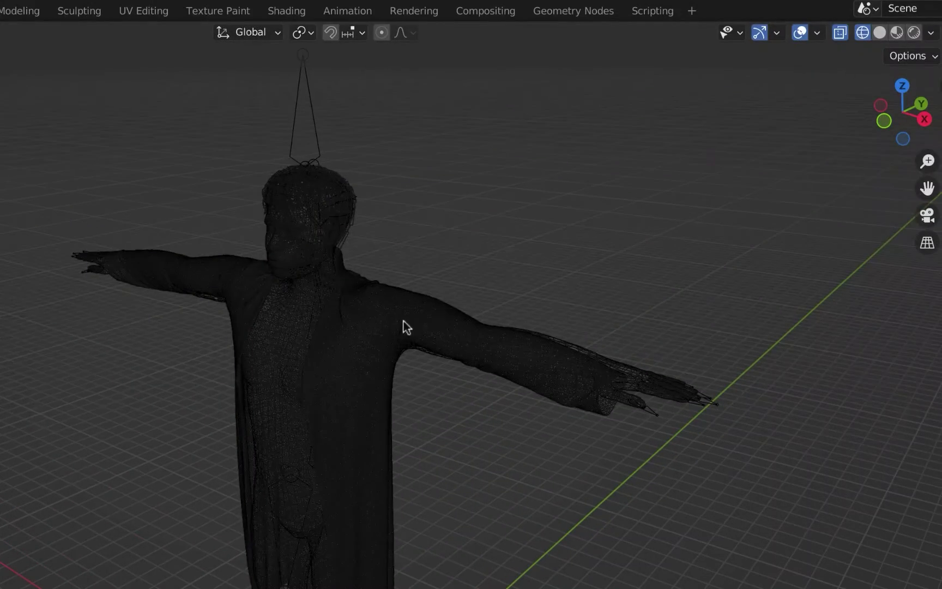
click(358, 328)
click(88, 67)
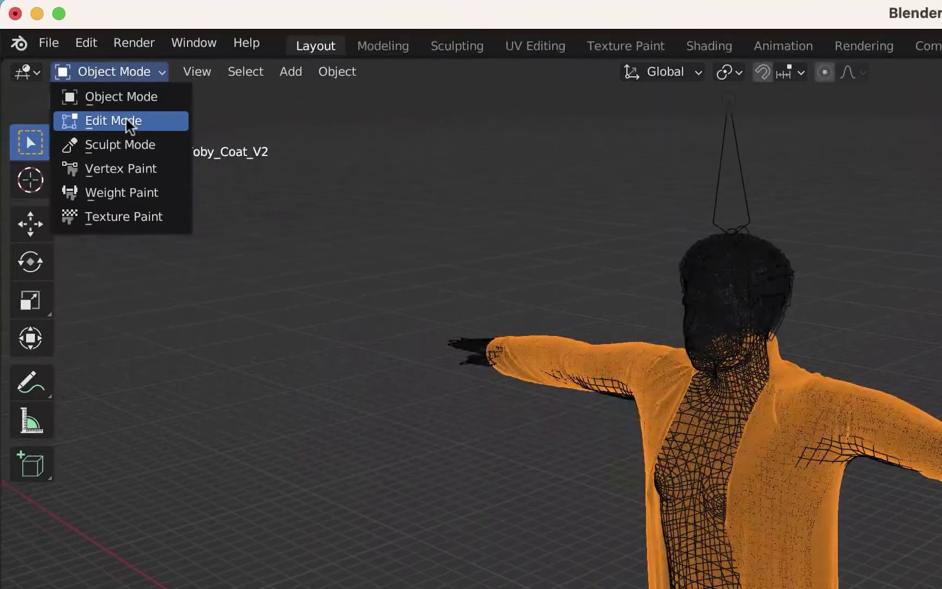
click(130, 123)
scroll(883, 361, up, 5)
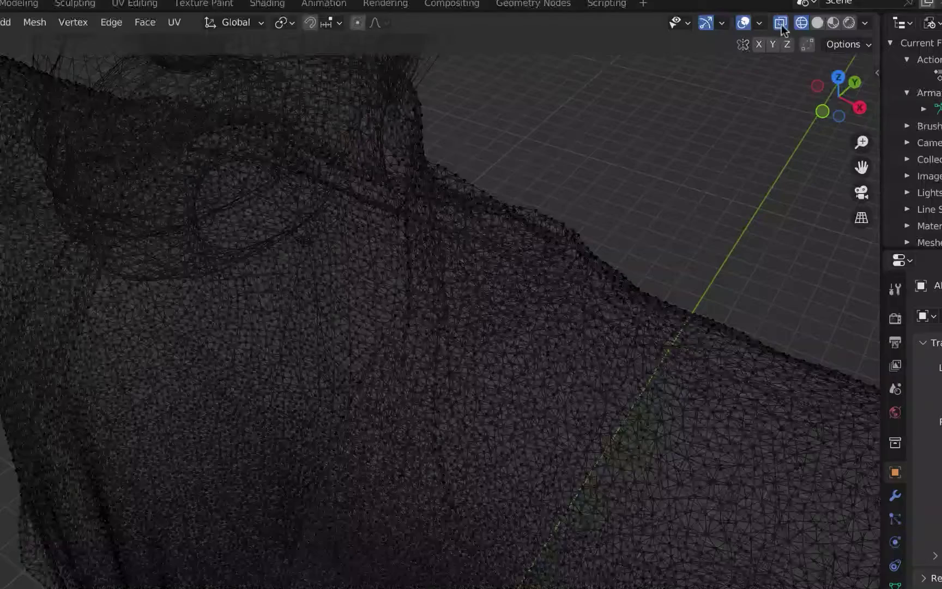
click(780, 24)
- Box-select a patch of coat vertices on each shoulder and assign them to a new vertex group named PINNING
scroll(480, 335, up, 3)
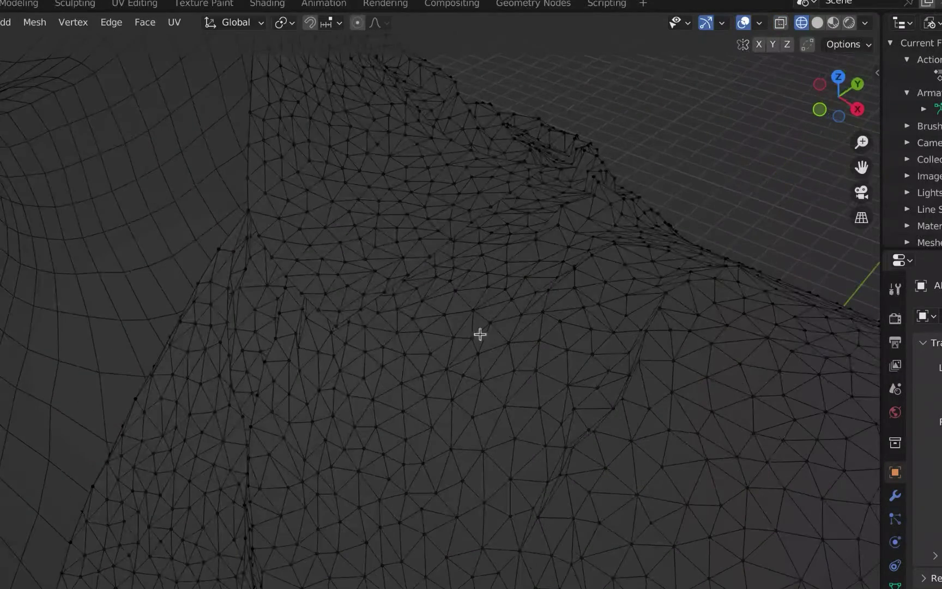
drag(598, 315, 429, 220)
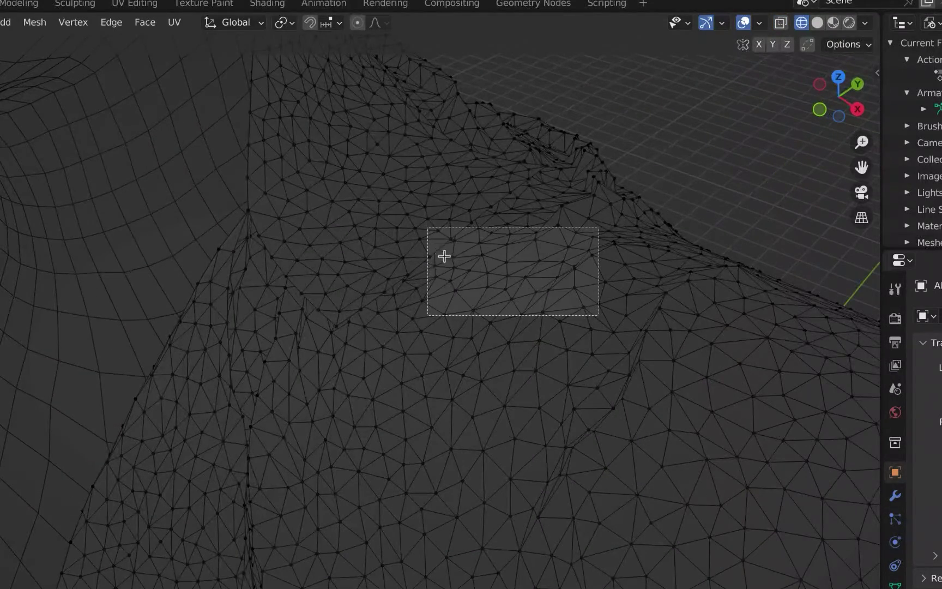
drag(444, 257, 292, 129)
scroll(437, 246, left, 10)
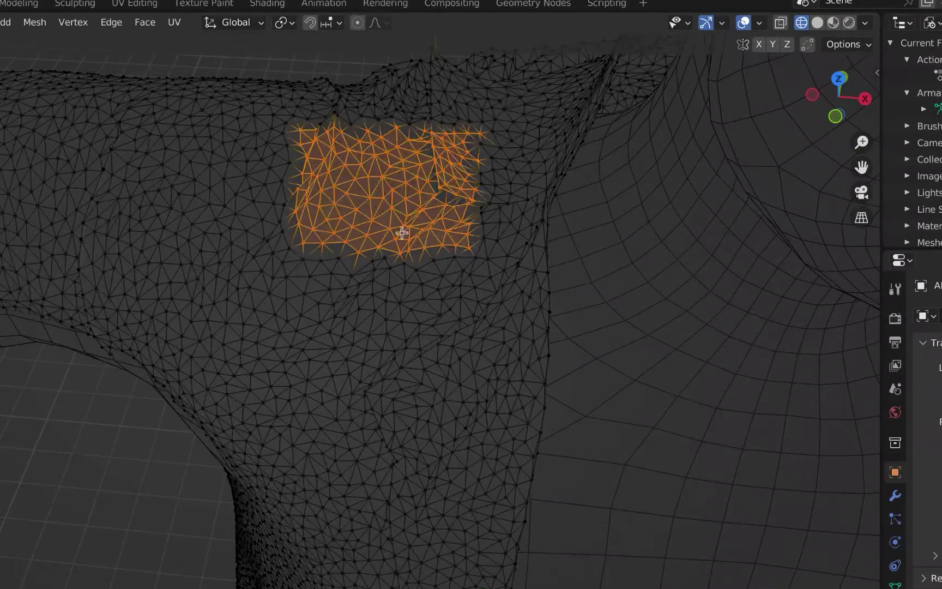
scroll(519, 326, down, 6)
scroll(500, 324, left, 5)
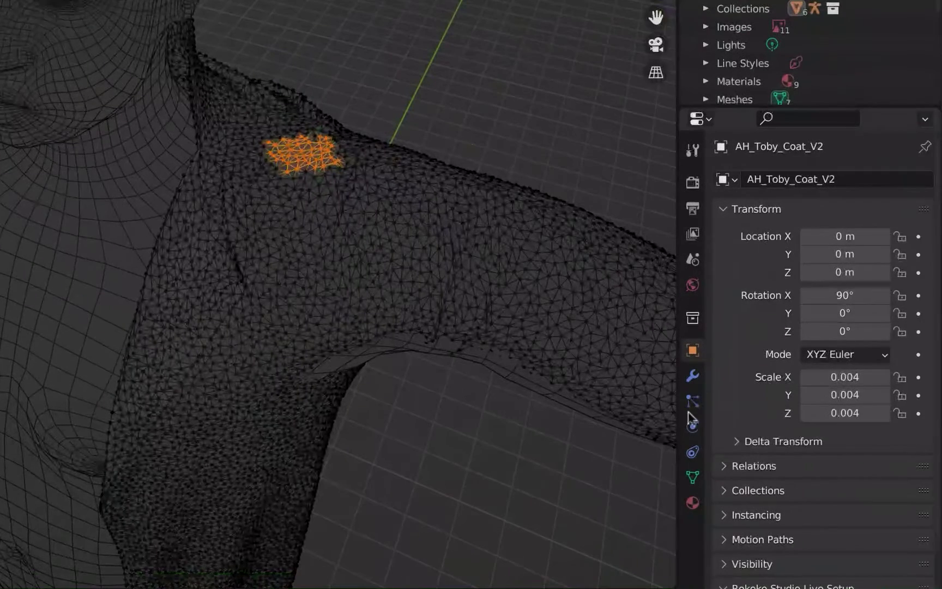
click(693, 478)
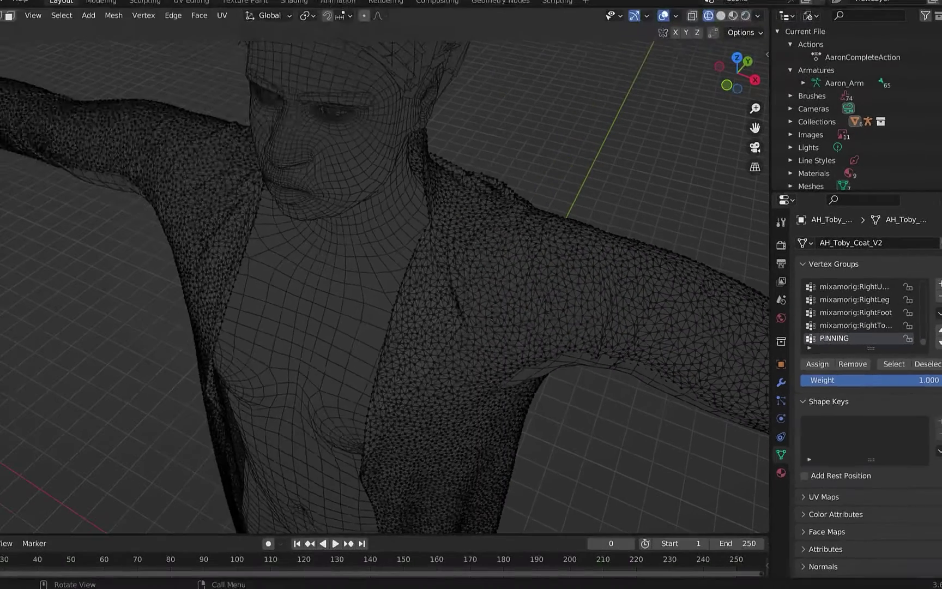
- Leave Edit Mode and give the coat Cloth physics and the AaronMesh body Collision physics
key(Tab)
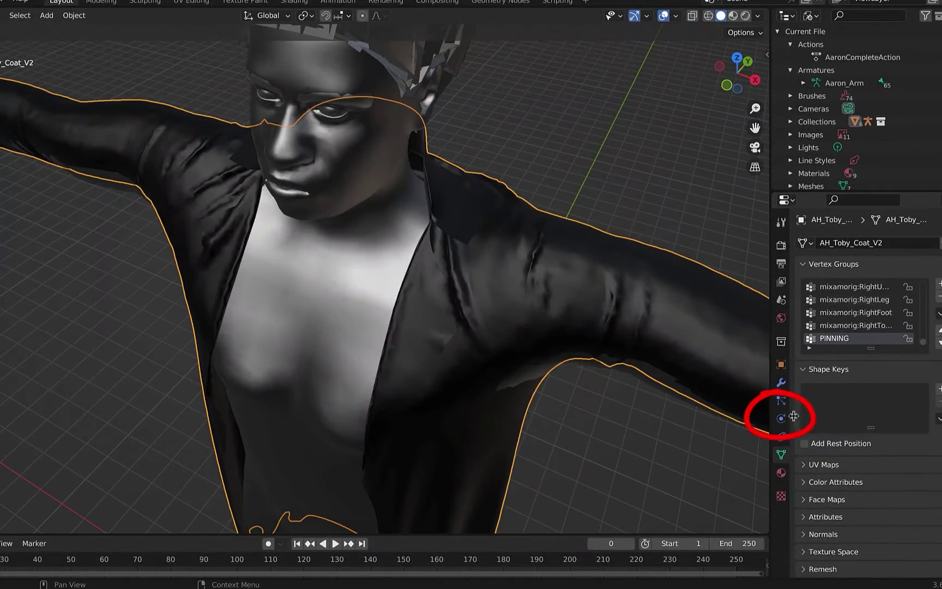
click(782, 418)
click(864, 271)
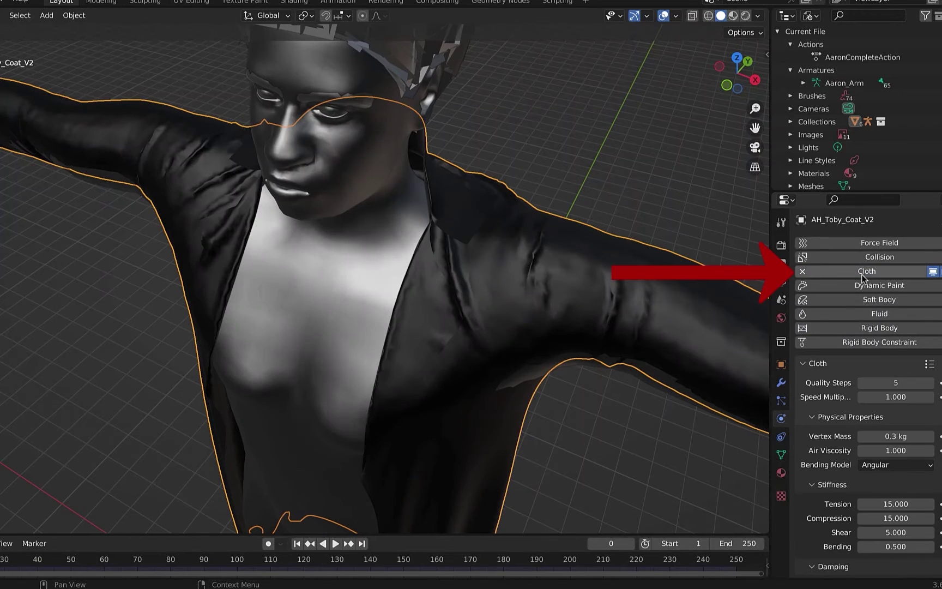
click(364, 283)
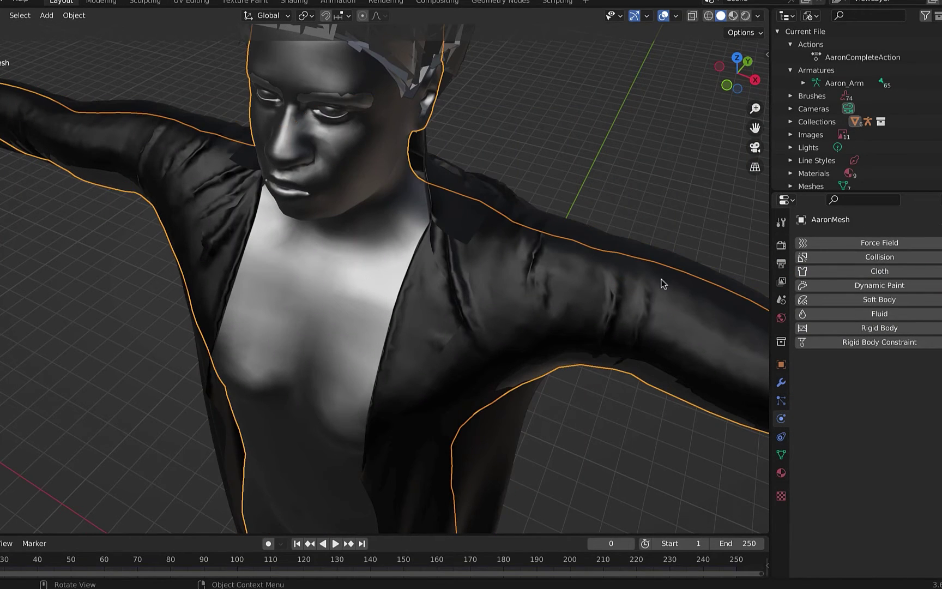
click(826, 257)
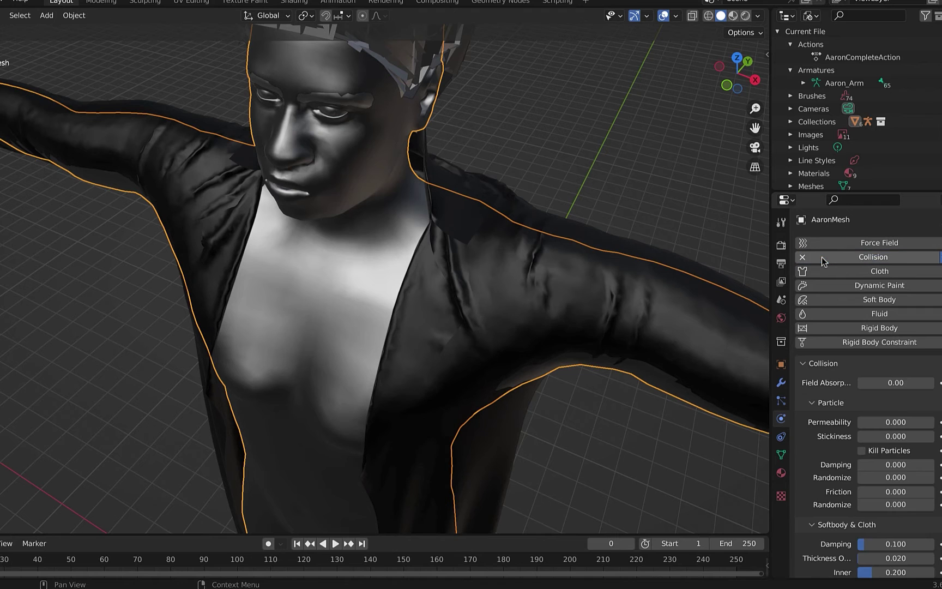
- Give the AH_Toby_Coat_V2 coat Cloth physics and apply the Leather preset
click(516, 310)
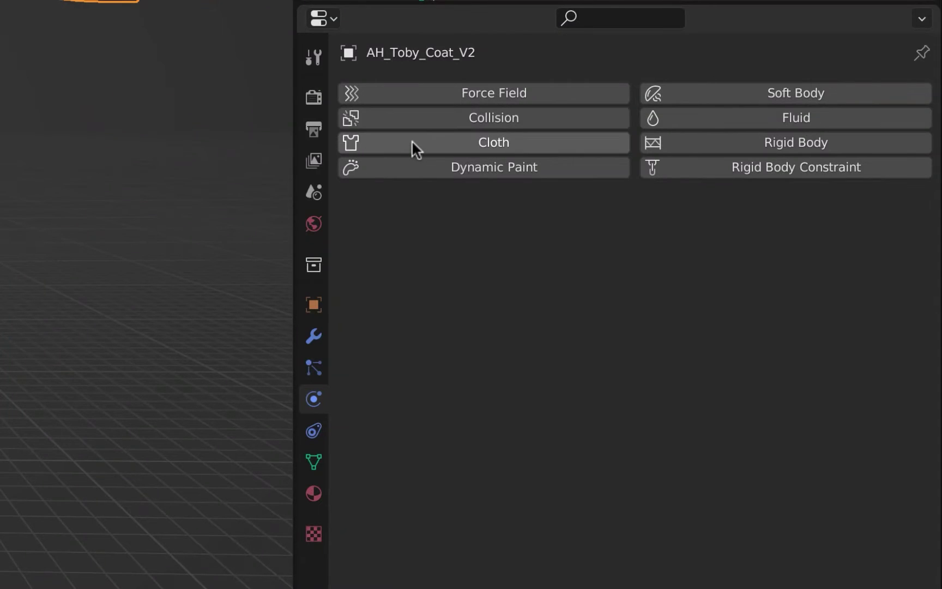
click(413, 143)
click(893, 205)
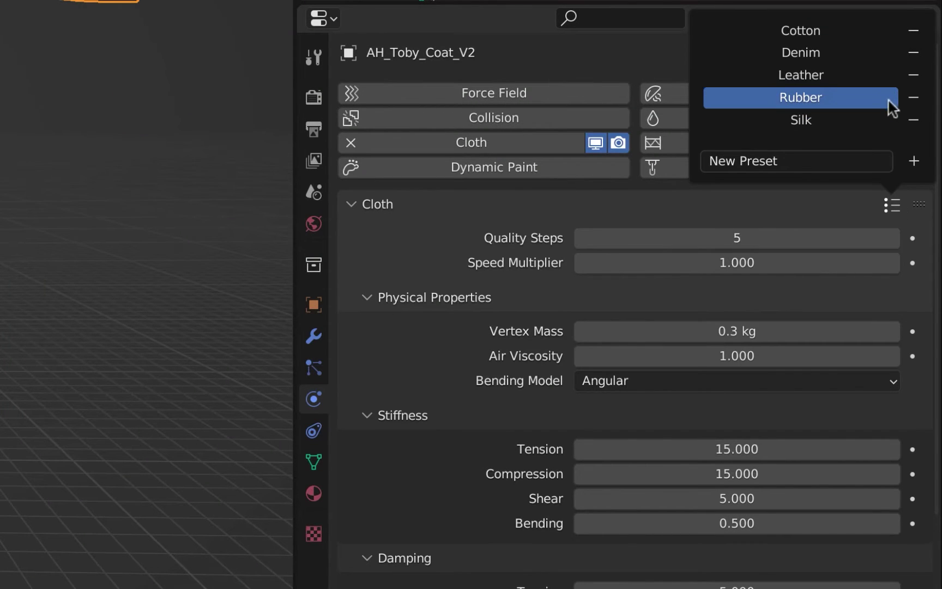
click(887, 76)
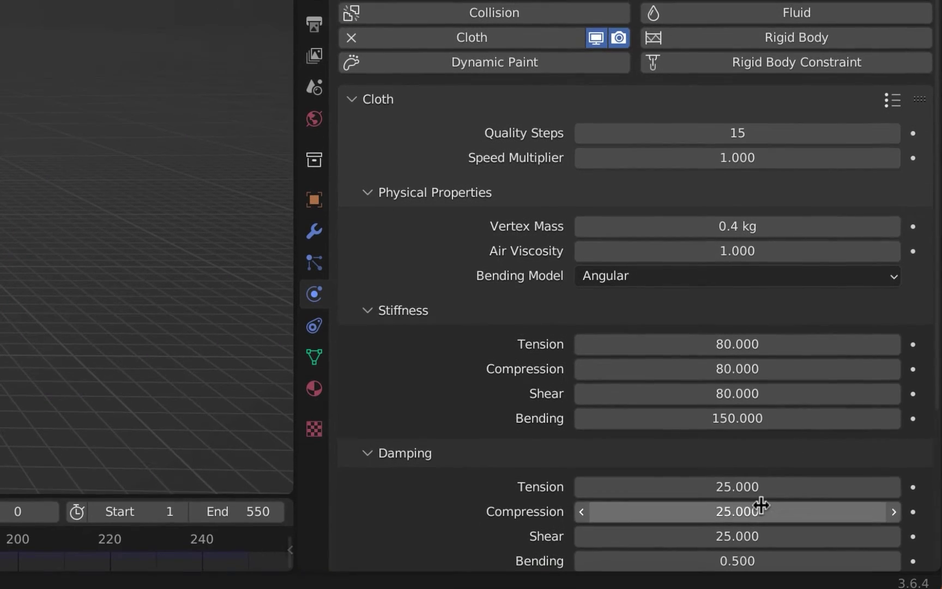
- Set the coat cloth's Compression and Shear damping to 15 each
click(761, 505)
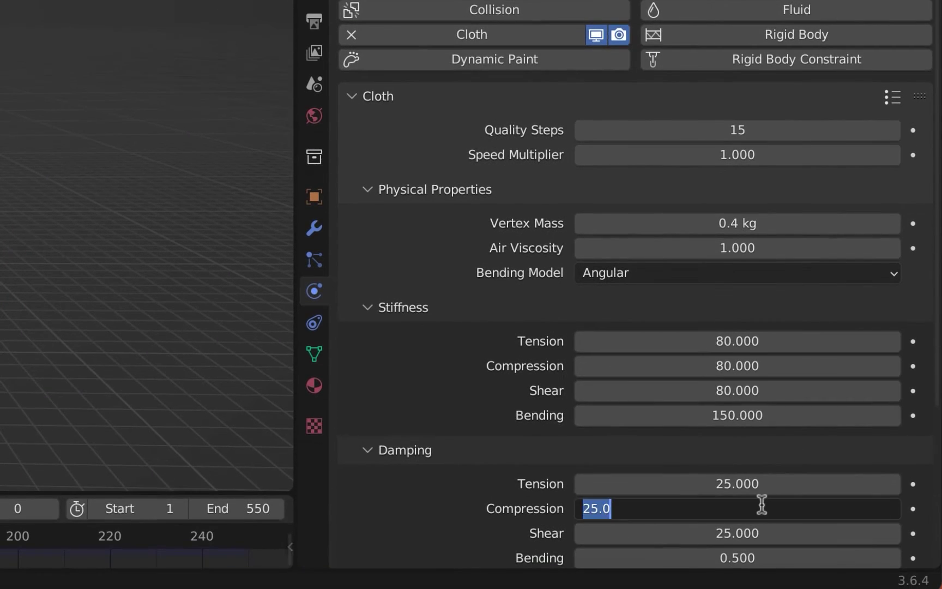
key(Return)
click(766, 534)
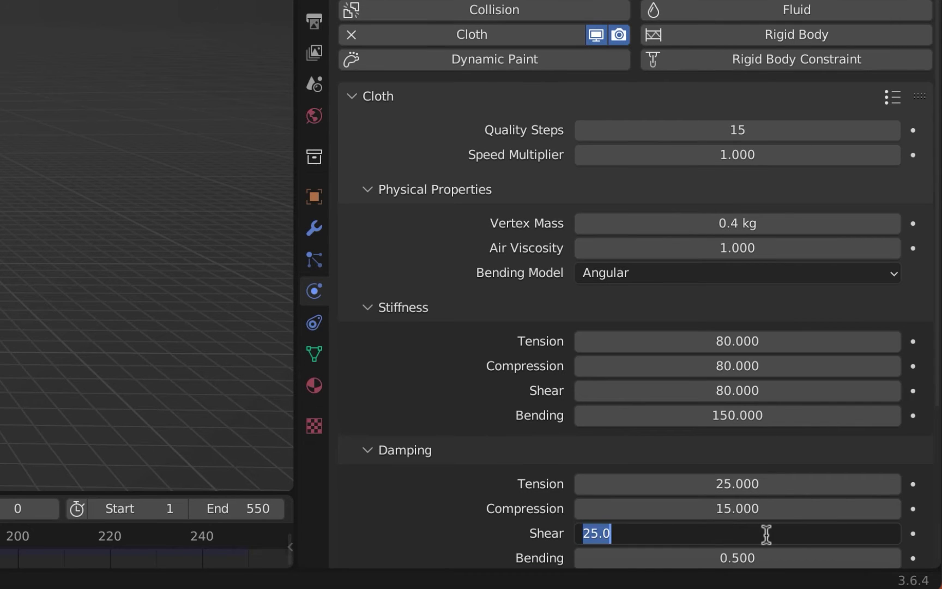
text(15)
key(Return)
scroll(463, 416, down, 8)
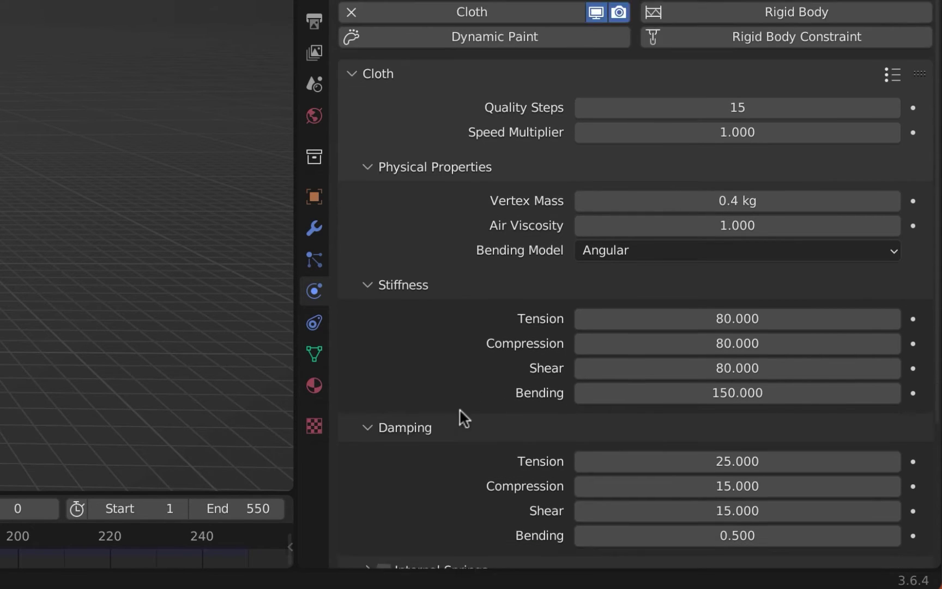
- Enable Pressure for the coat's cloth simulation and set its value to 0.9
click(365, 414)
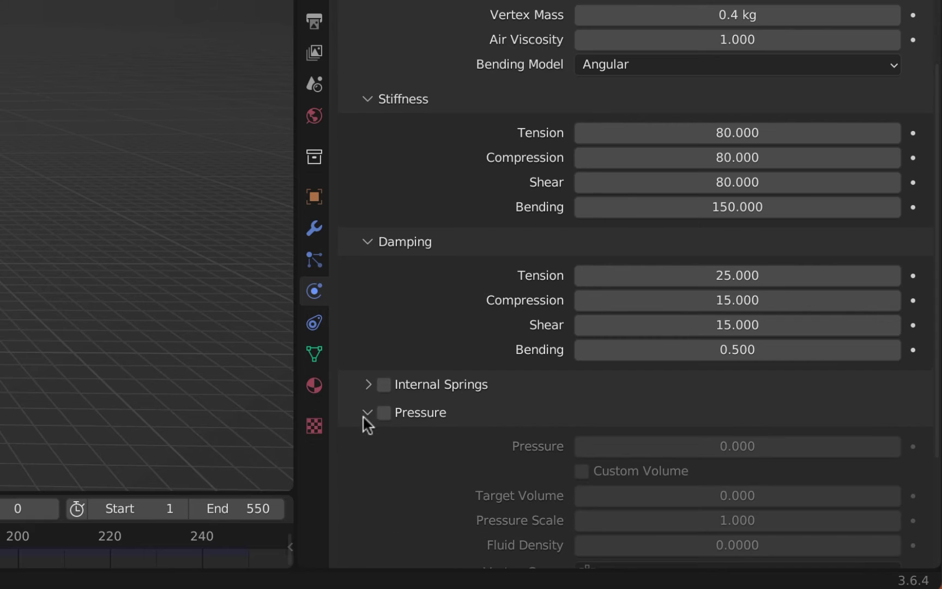
click(382, 413)
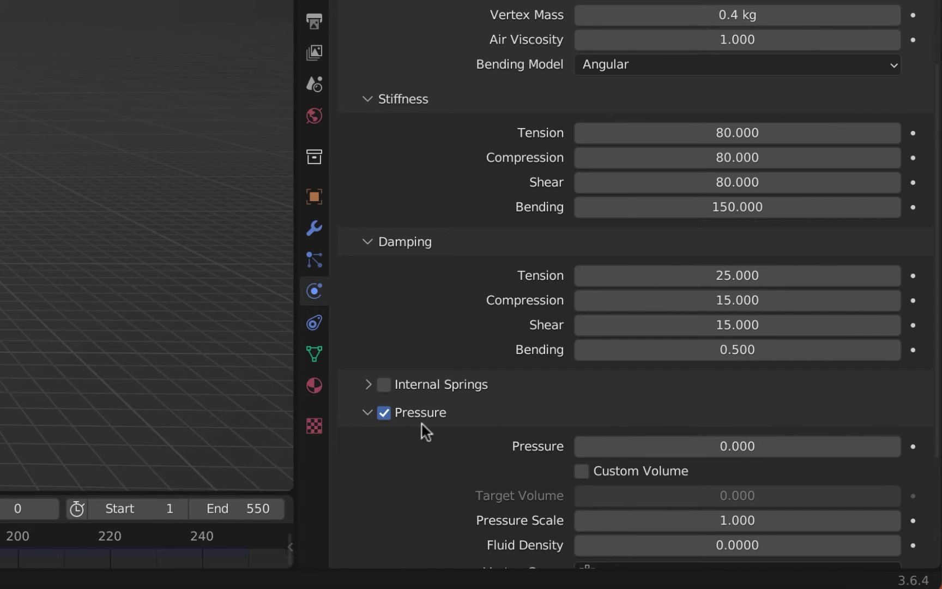
click(893, 445)
click(894, 445)
click(893, 446)
click(893, 446)
click(893, 445)
click(894, 446)
click(893, 446)
click(893, 446)
click(893, 446)
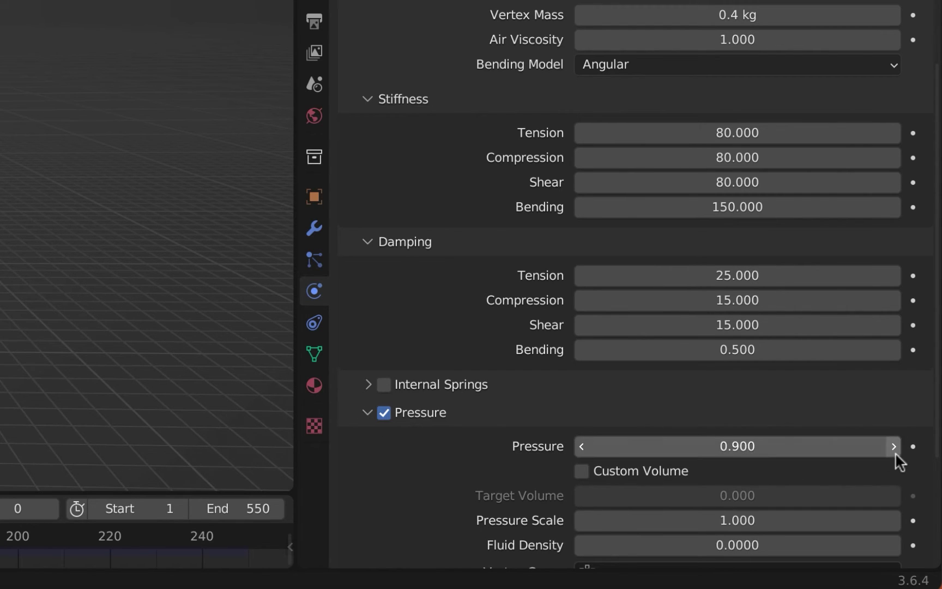
- Set both the cloth cache's end frame and the scene's end frame to 40
click(368, 412)
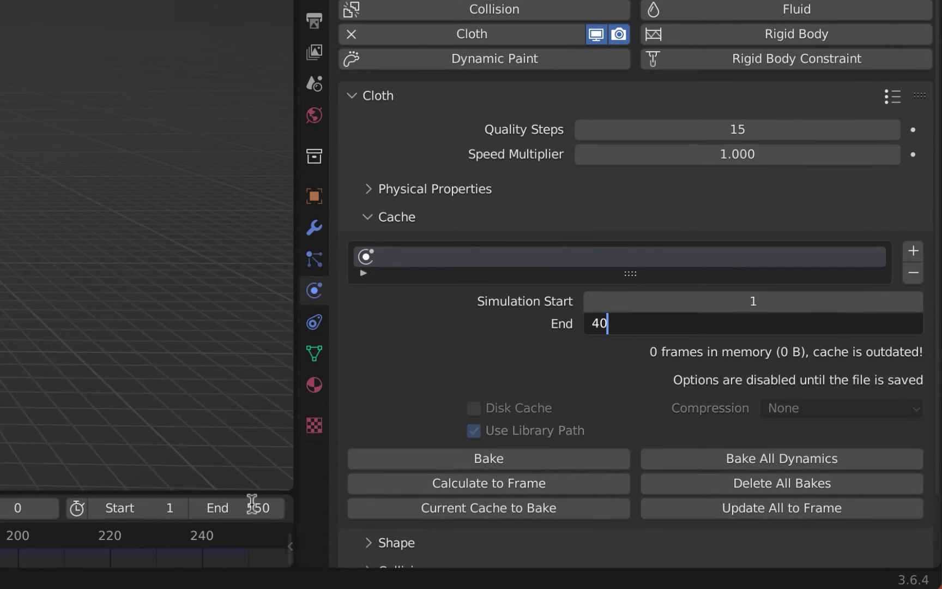
key(Return)
click(256, 509)
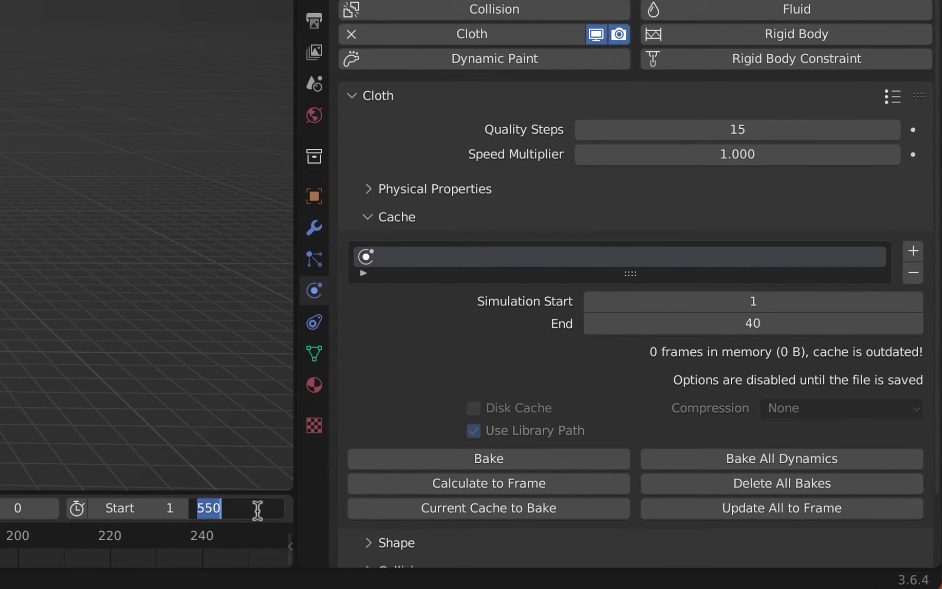
text(40)
key(Return)
click(368, 217)
- Assign the PINNING vertex group as the coat cloth's Pin Group
click(368, 246)
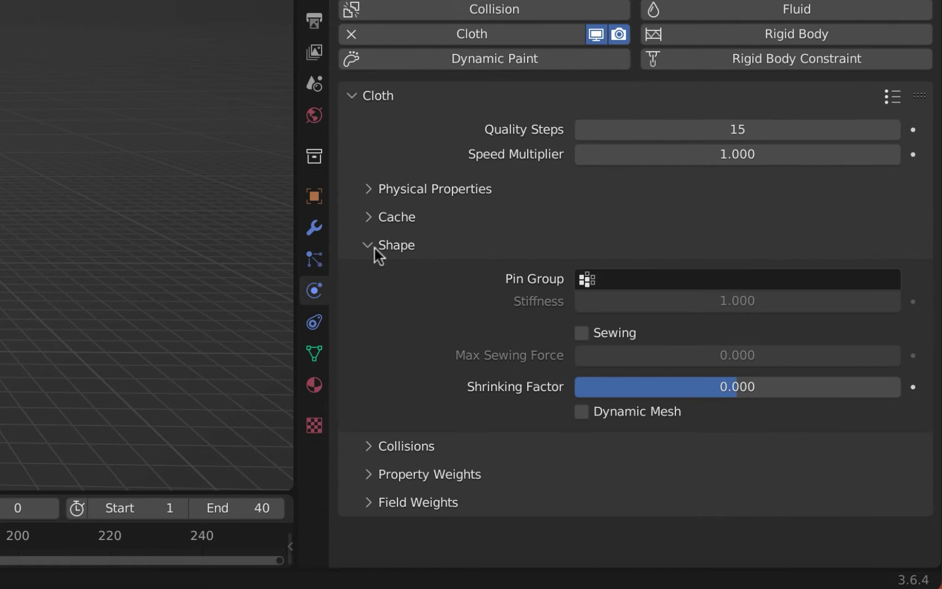
click(651, 279)
scroll(656, 361, down, 20)
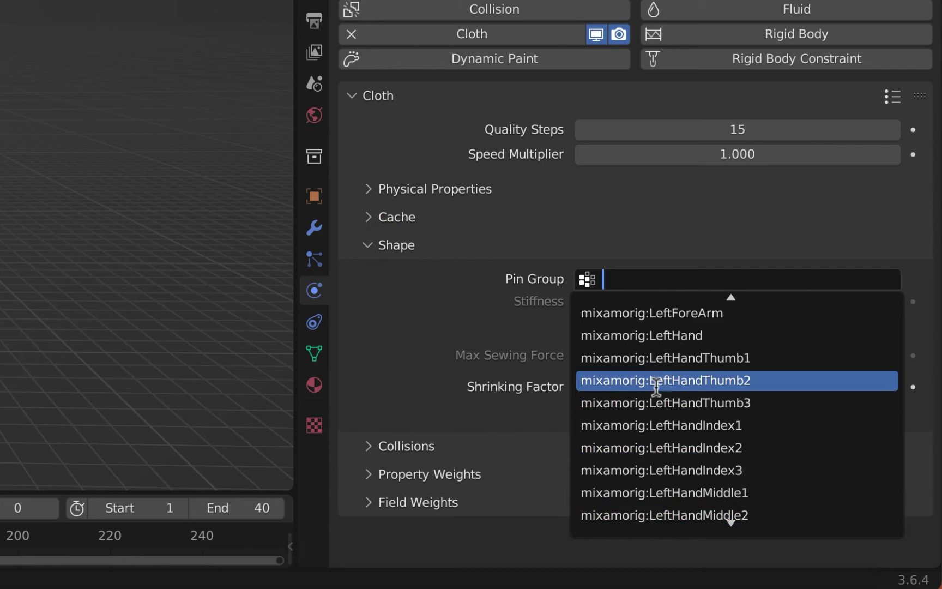
scroll(668, 425, down, 20)
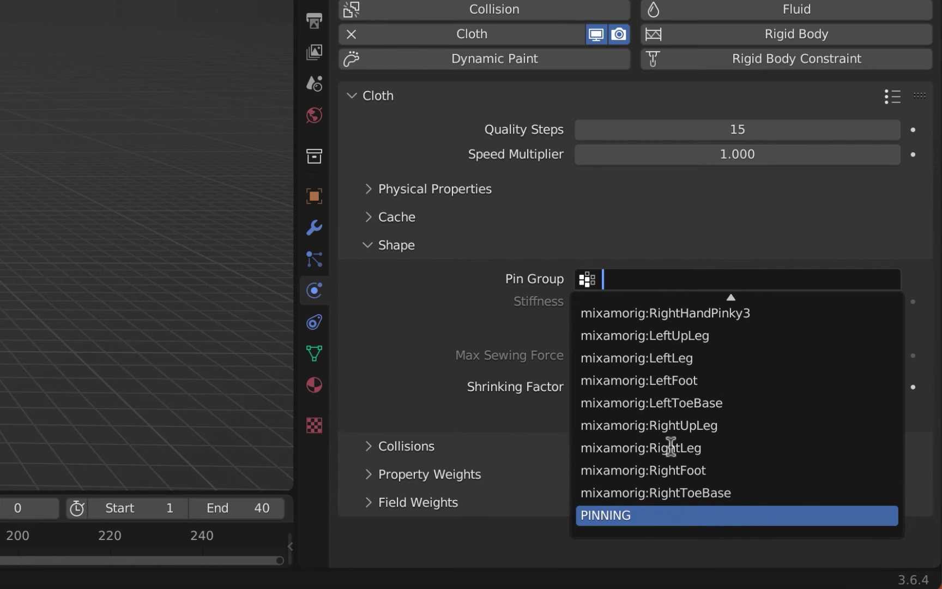
click(640, 515)
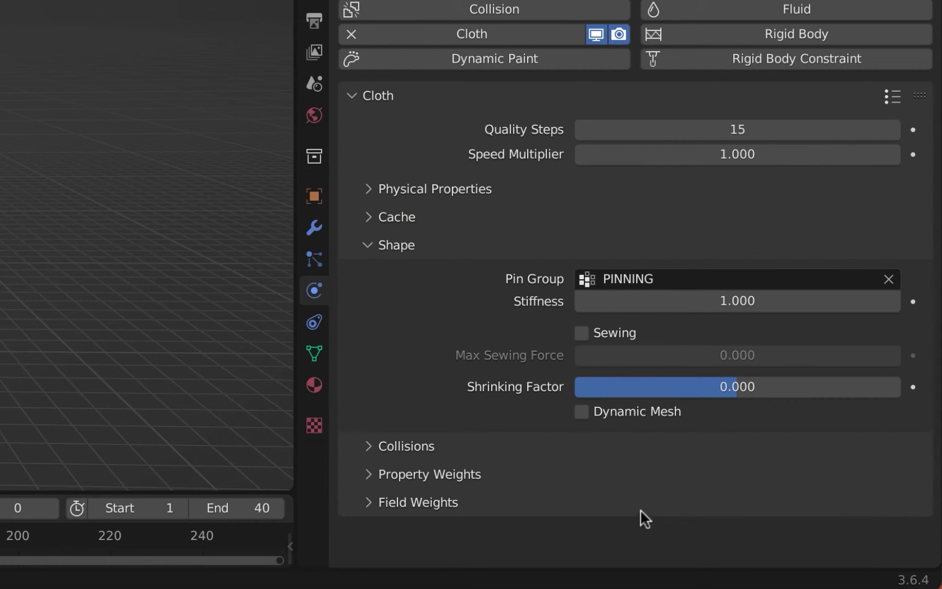
click(367, 245)
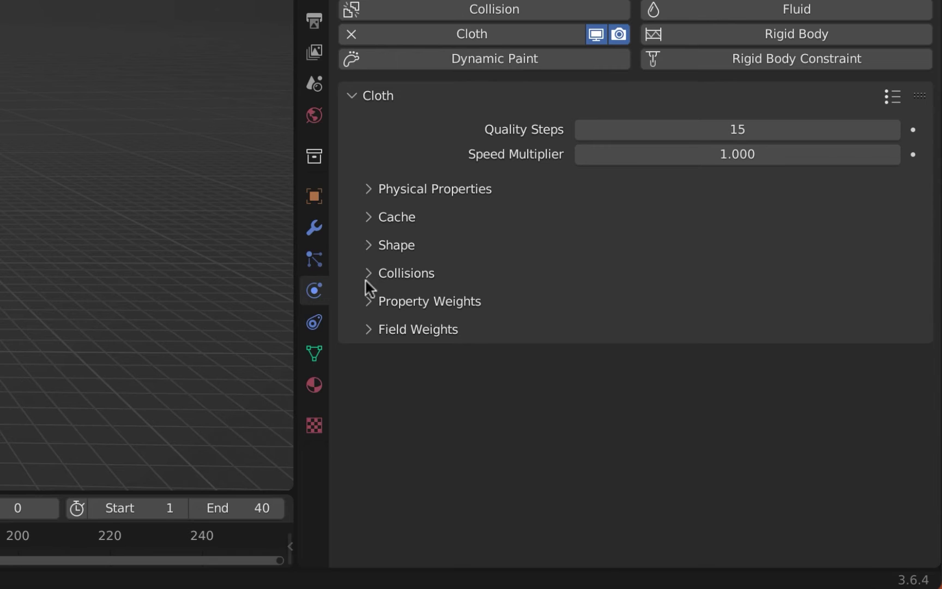
- Enable Self Collisions for the coat's cloth and set their Distance to 0.001 m
click(364, 273)
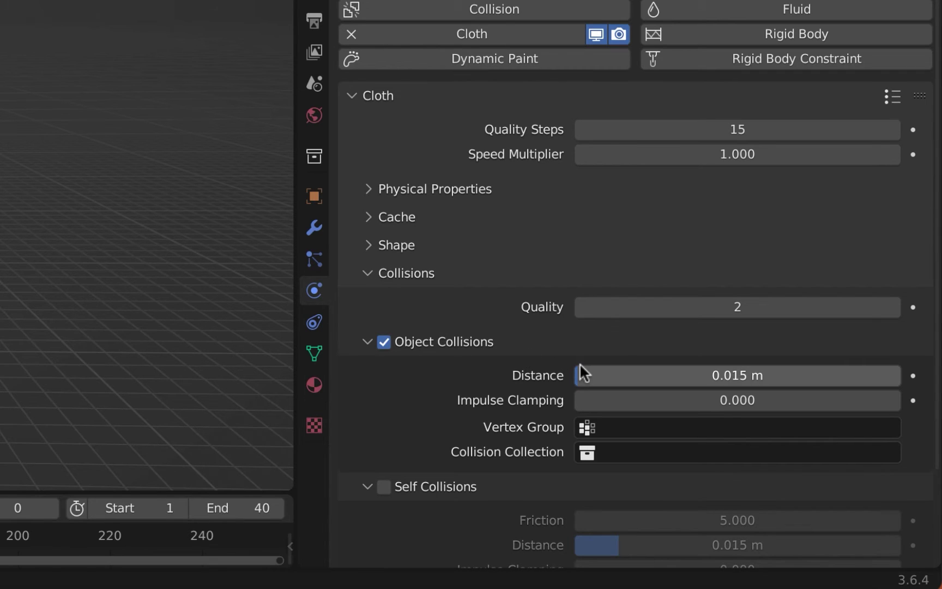
scroll(545, 376, down, 3)
click(383, 420)
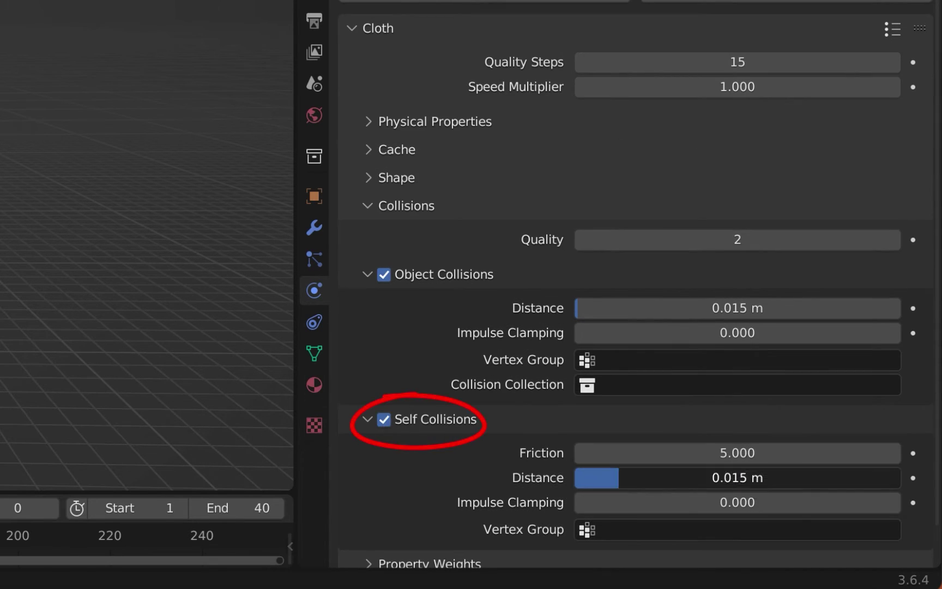
text(0)
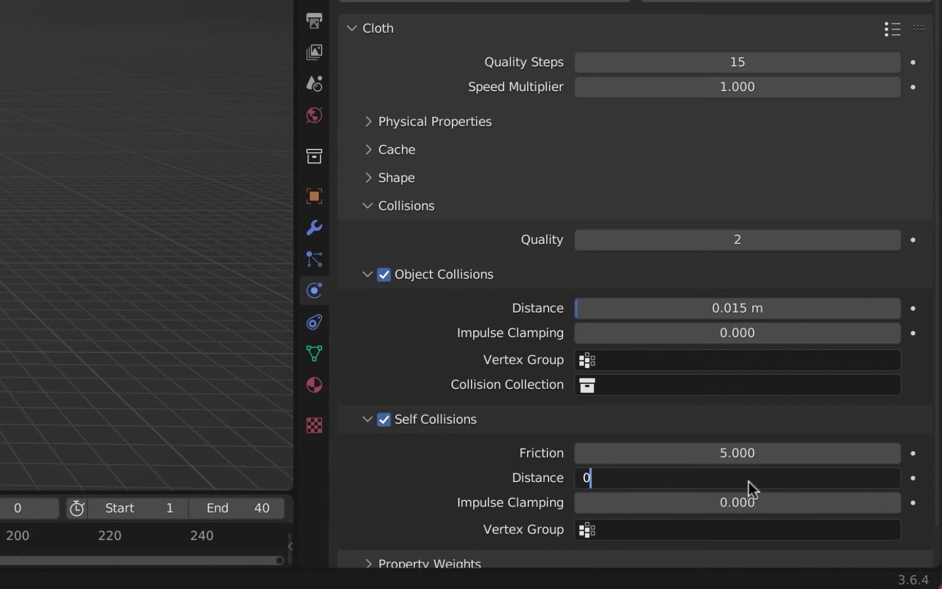
text(.001)
key(Return)
click(368, 419)
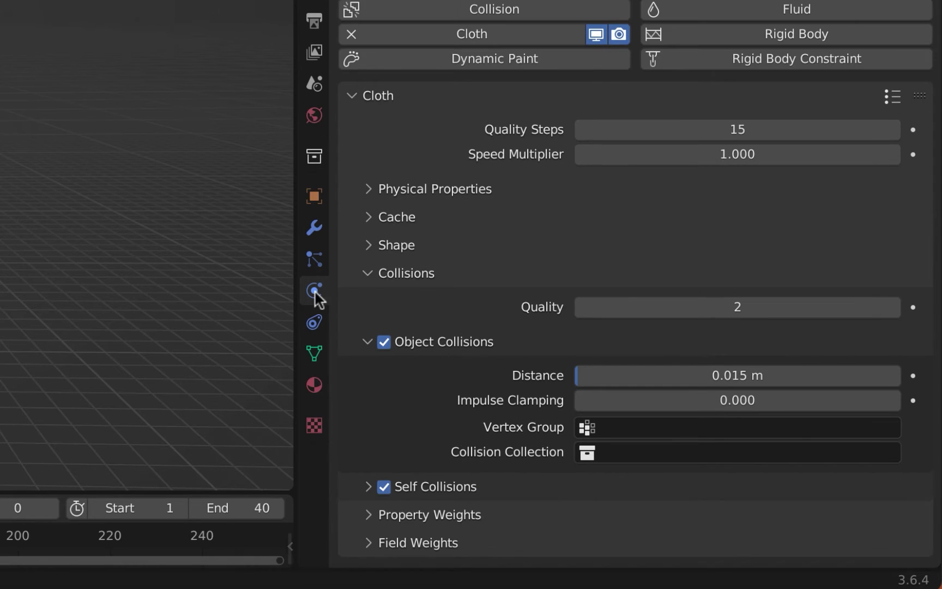
- Add a Solidify modifier to the coat below its Cloth modifier and set the Offset to 1
click(317, 232)
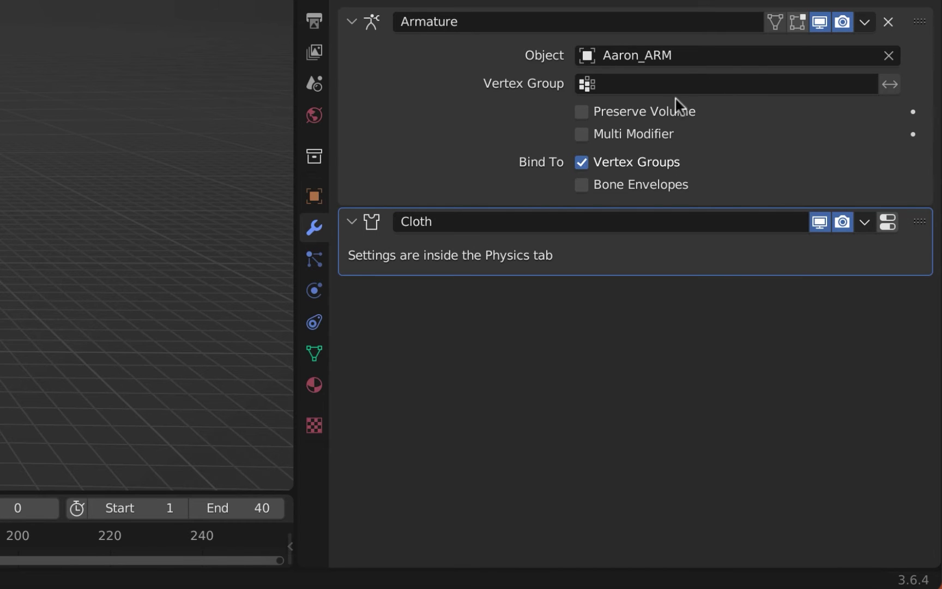
click(927, 192)
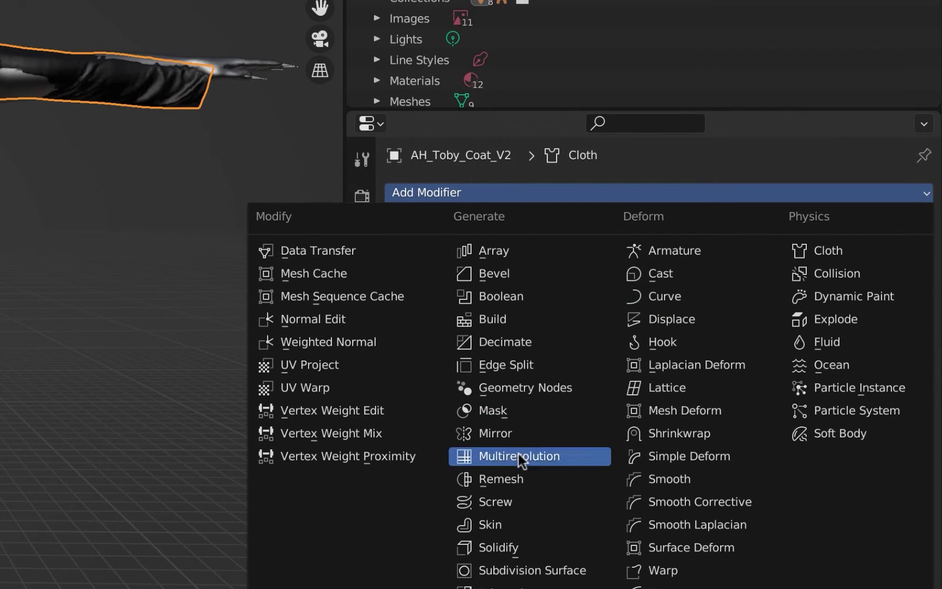
click(509, 546)
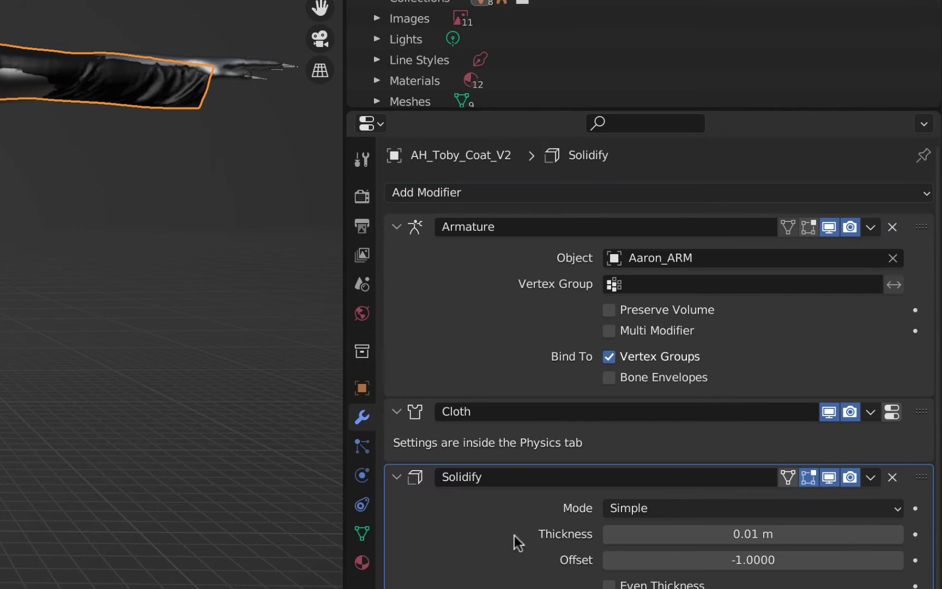
scroll(515, 535, down, 2)
double_click(757, 491)
text(1)
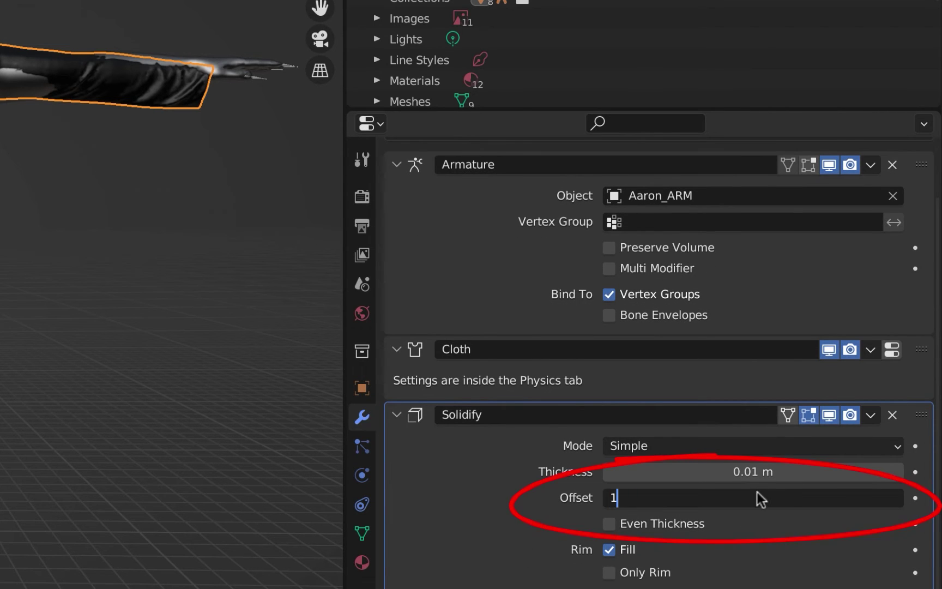
key(Return)
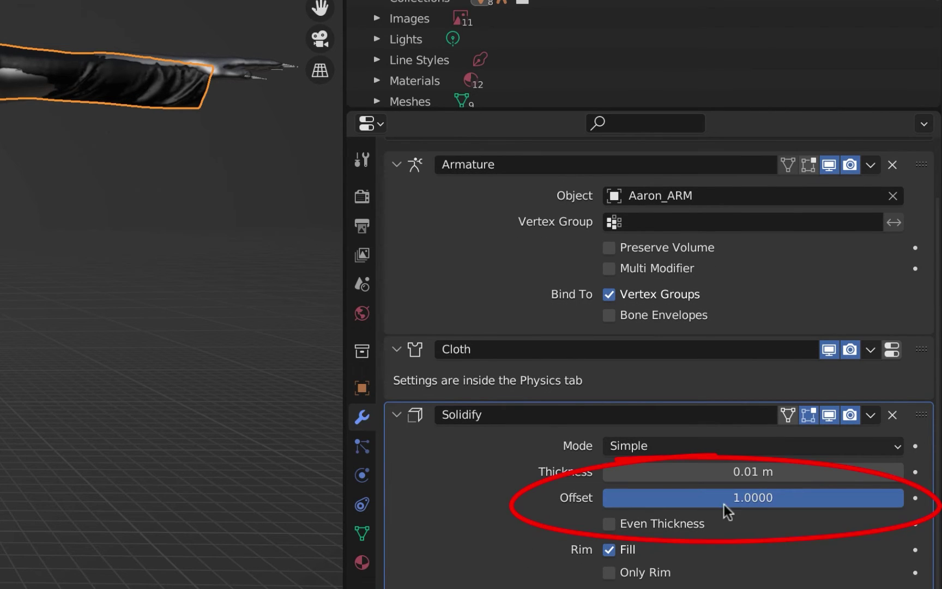
- Bake all dynamics from the coat's cloth cache
click(367, 476)
click(412, 461)
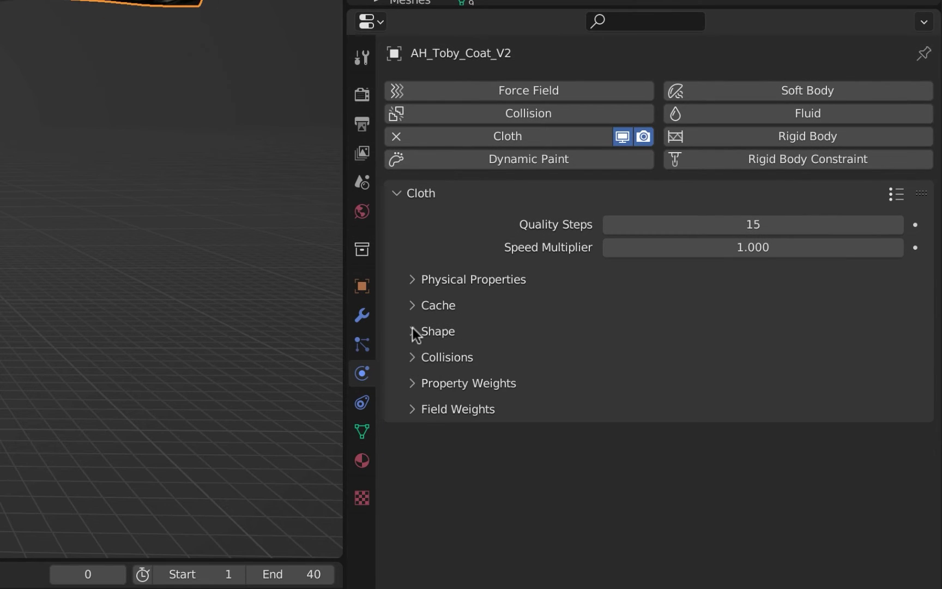
click(413, 309)
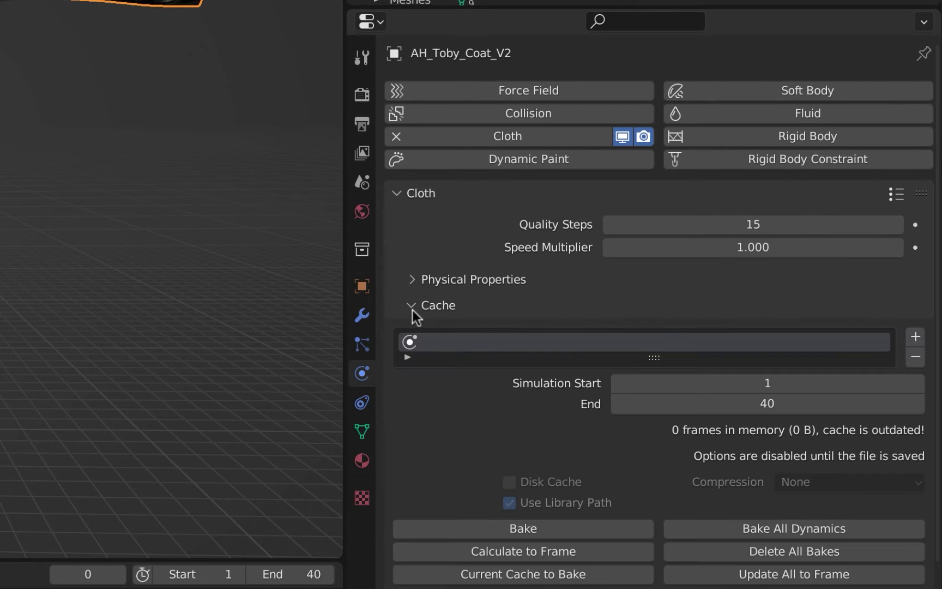
click(767, 533)
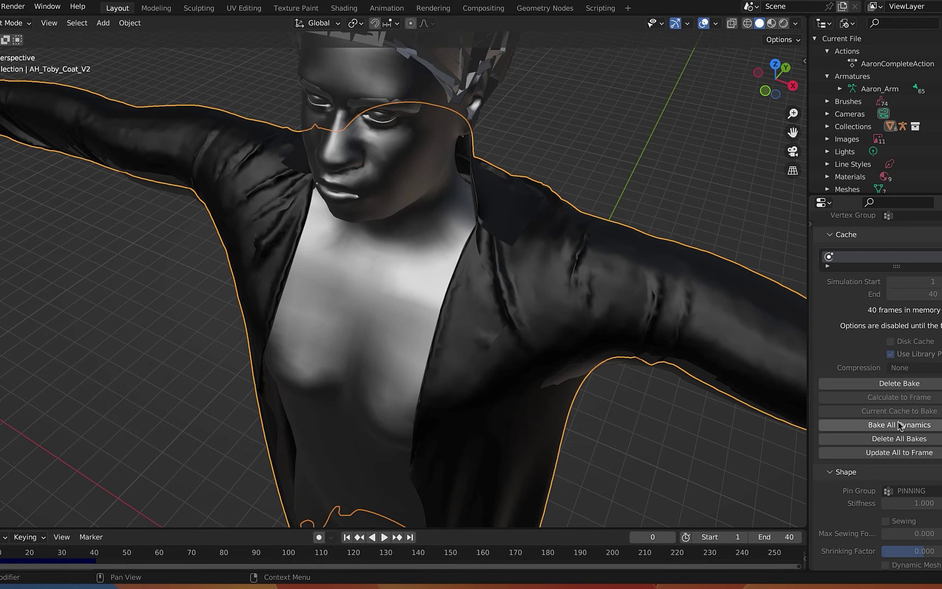
- Play the baked coat simulation and scrub through the timeline to check how the cloth moves
key(space)
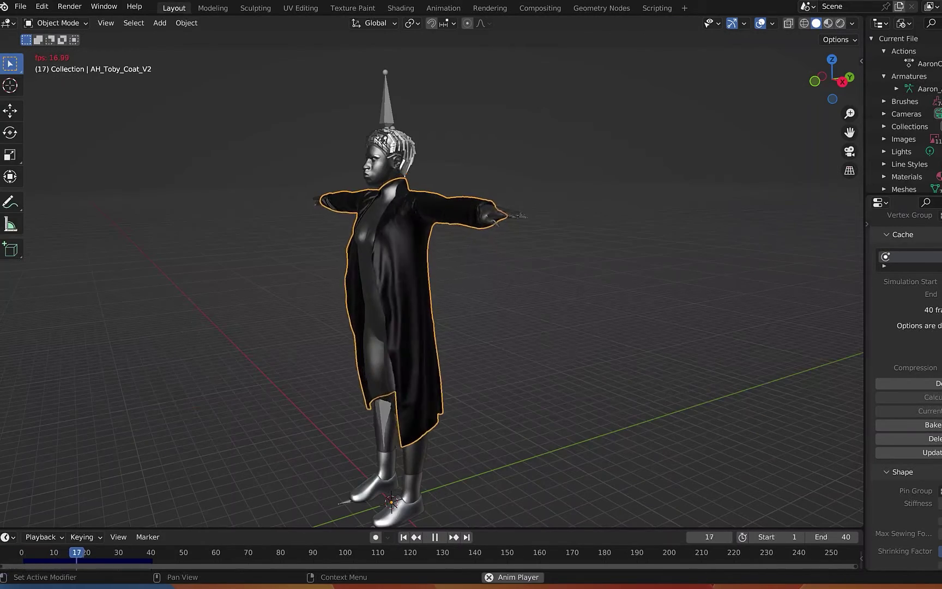
key(space)
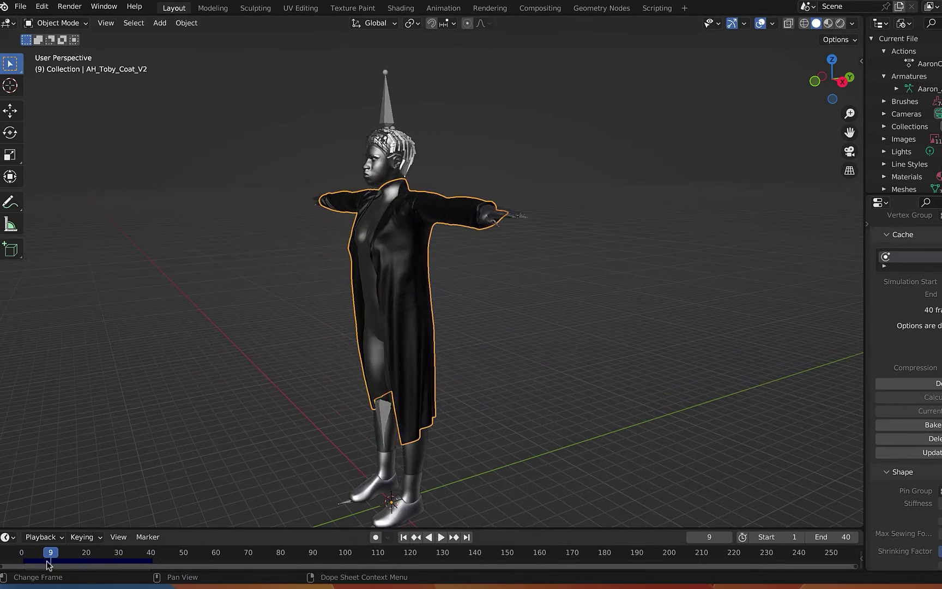
drag(48, 565, 188, 565)
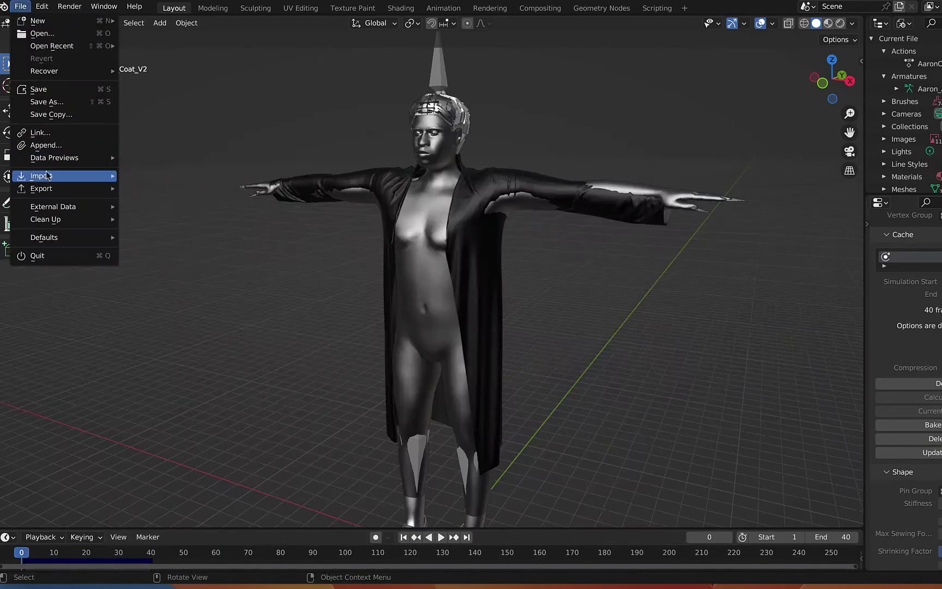
- Import AH_Aaron_Pants_FBX.fbx and scale the pants up uniformly by about 10 to fit the character
mouse_move(46, 174)
click(174, 311)
click(390, 119)
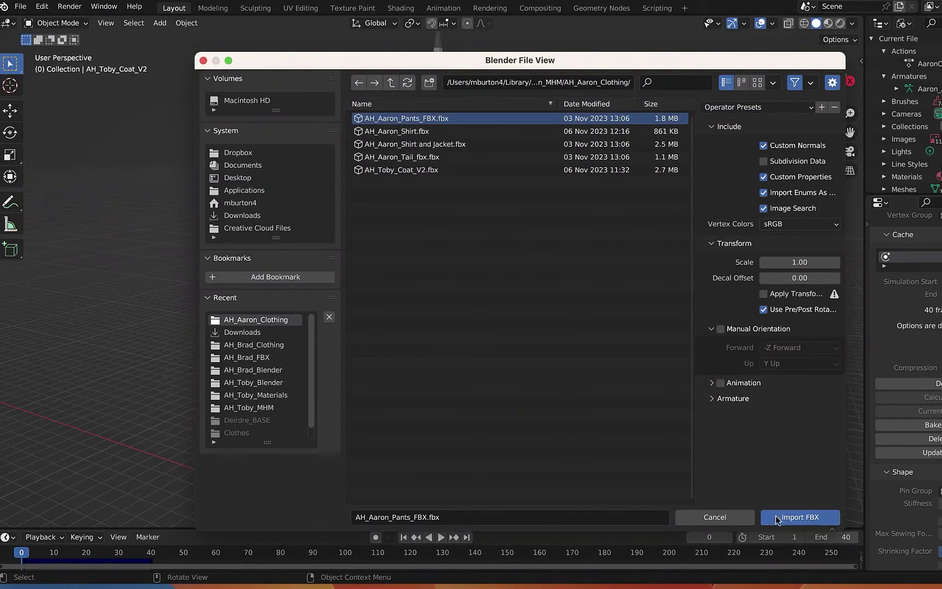
click(799, 517)
key(s)
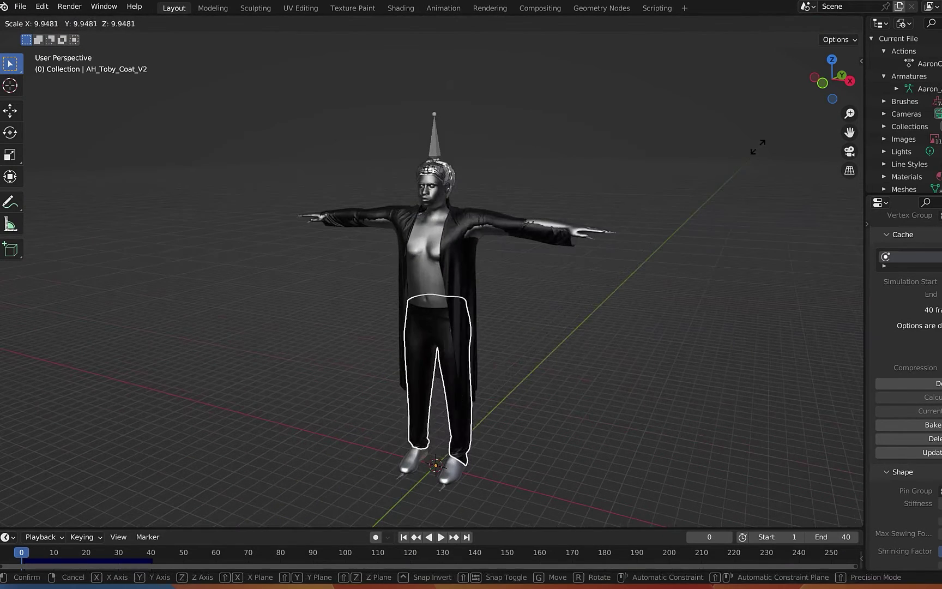
click(761, 150)
- Import AH_Aaron_Shirt.fbx and scale the shirt up to fit the character's torso
click(21, 6)
mouse_move(44, 175)
click(174, 310)
click(406, 131)
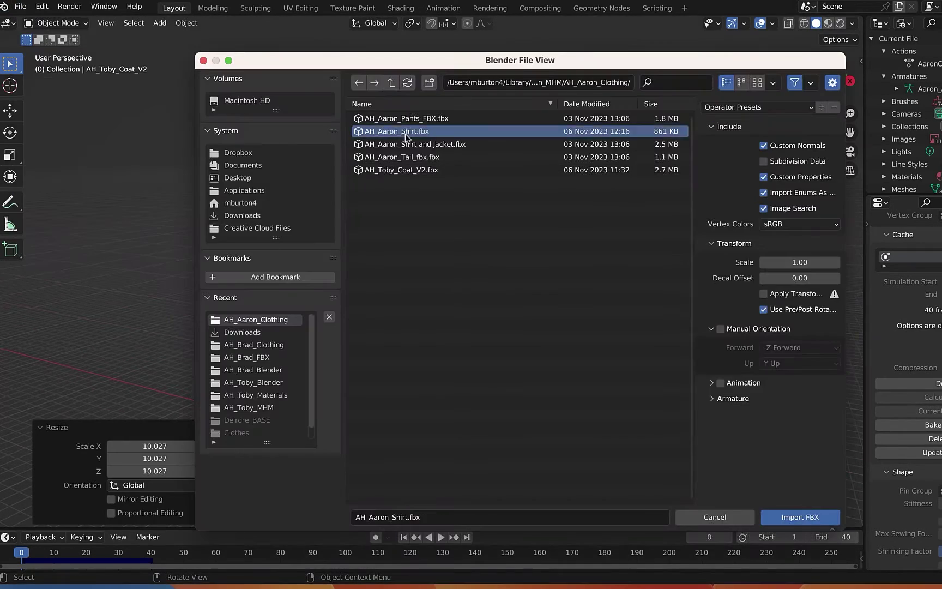
click(799, 517)
key(s)
click(398, 263)
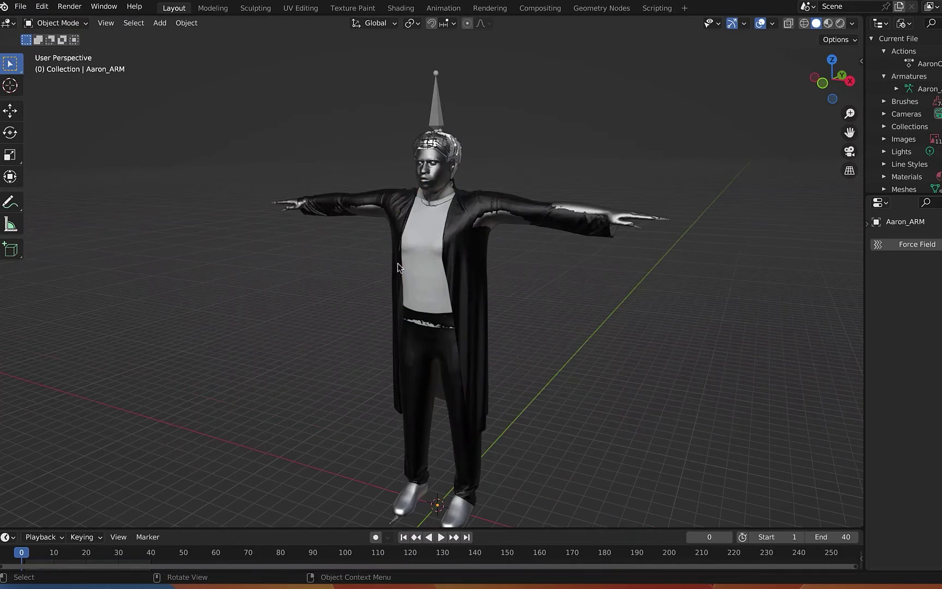
- Try parenting the shirt to the character's armature with plain Armature Deform and play the animation to check it
click(414, 214)
shift+click(434, 117)
right_click(418, 170)
mouse_move(418, 170)
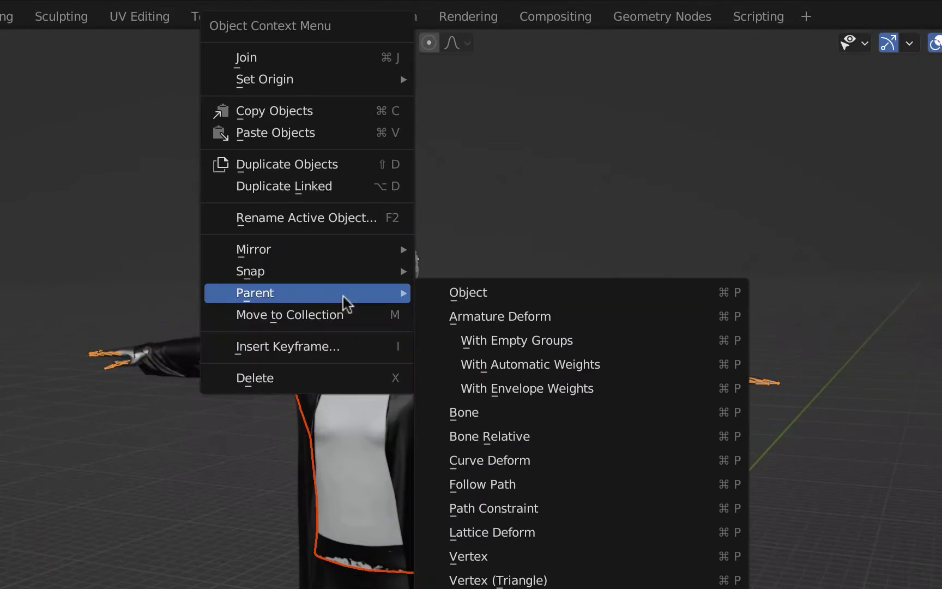
click(517, 185)
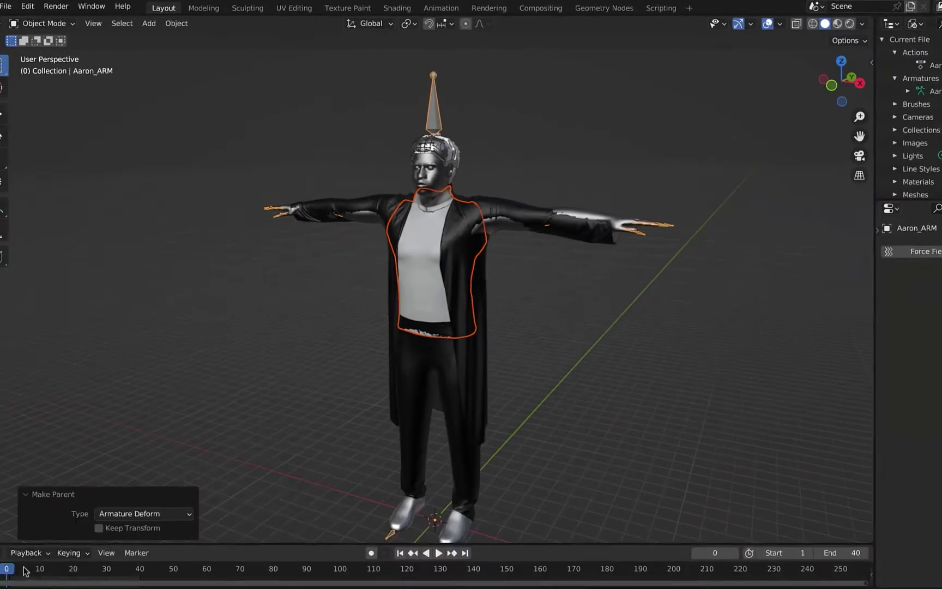
key(space)
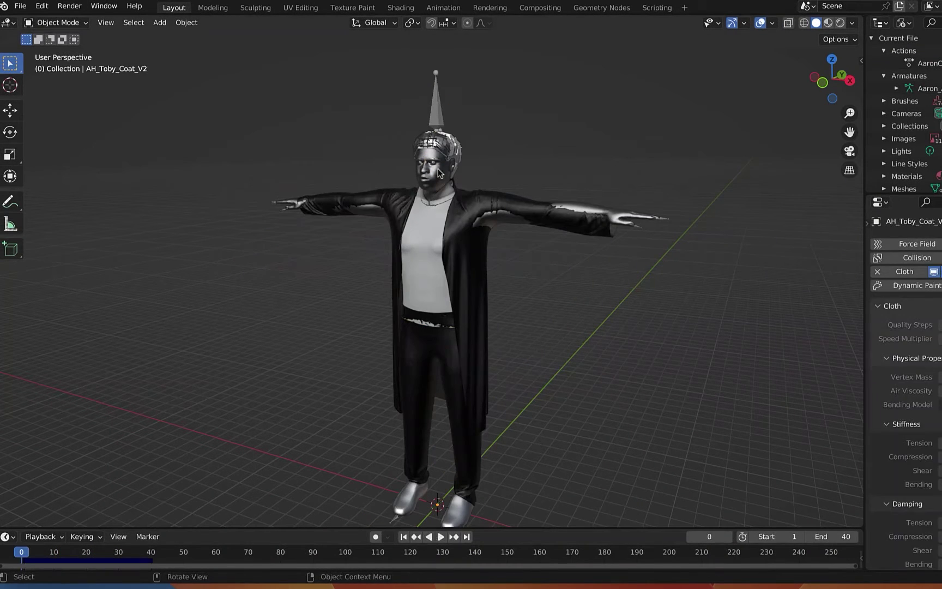
- Transfer the vertex group weights from the body mesh AaronMesh to the shirt, matching source layers By Name
click(438, 176)
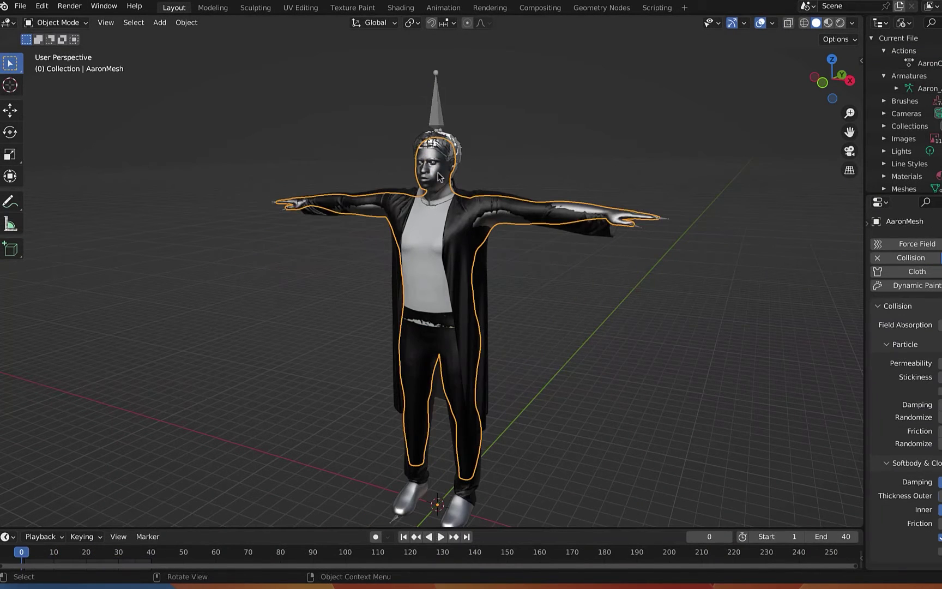
shift+click(435, 229)
click(79, 24)
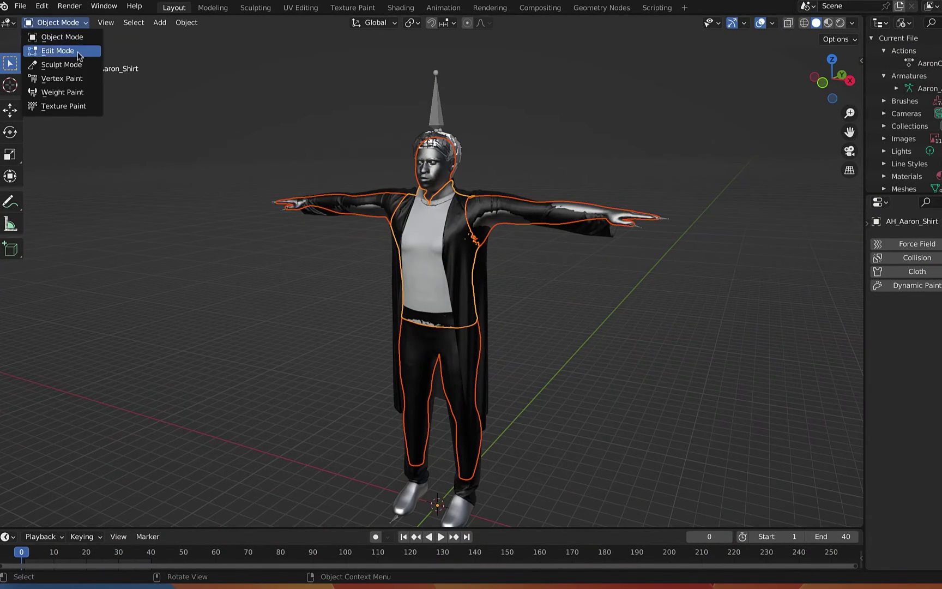
click(79, 93)
click(164, 22)
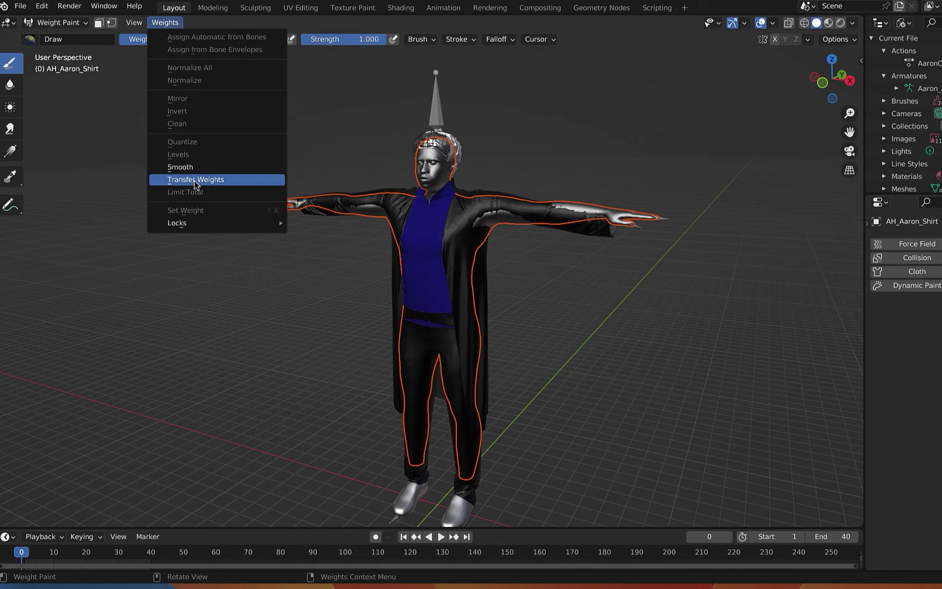
click(195, 179)
click(140, 472)
click(140, 472)
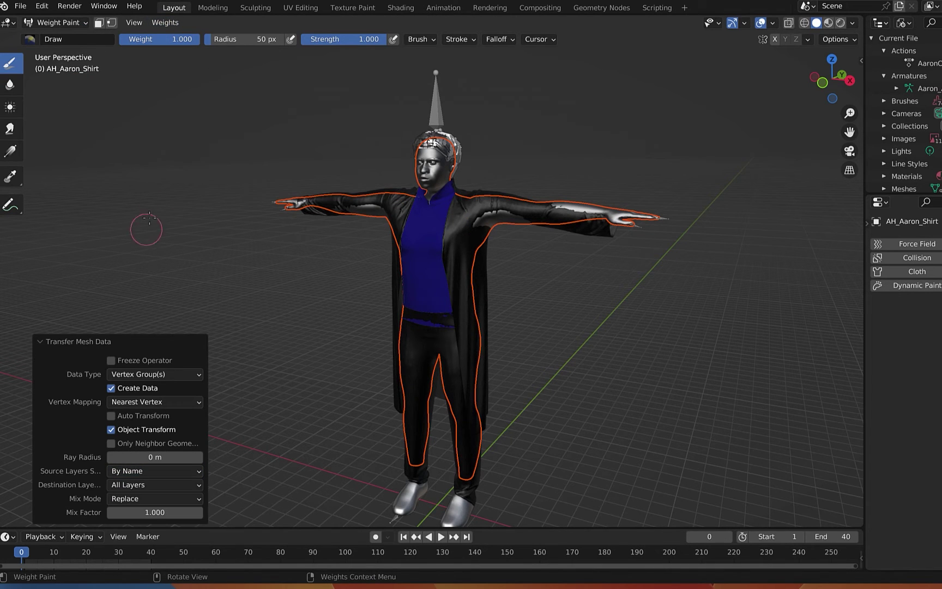
click(82, 23)
click(82, 38)
- Parent the weighted shirt to the character's armature using Armature Deform
click(415, 258)
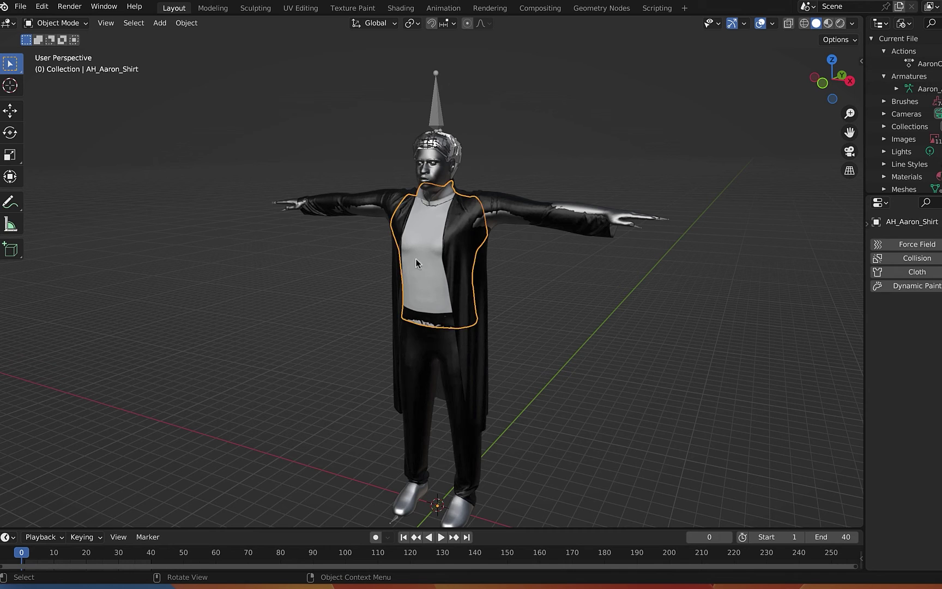
shift+click(435, 118)
right_click(412, 169)
mouse_move(413, 169)
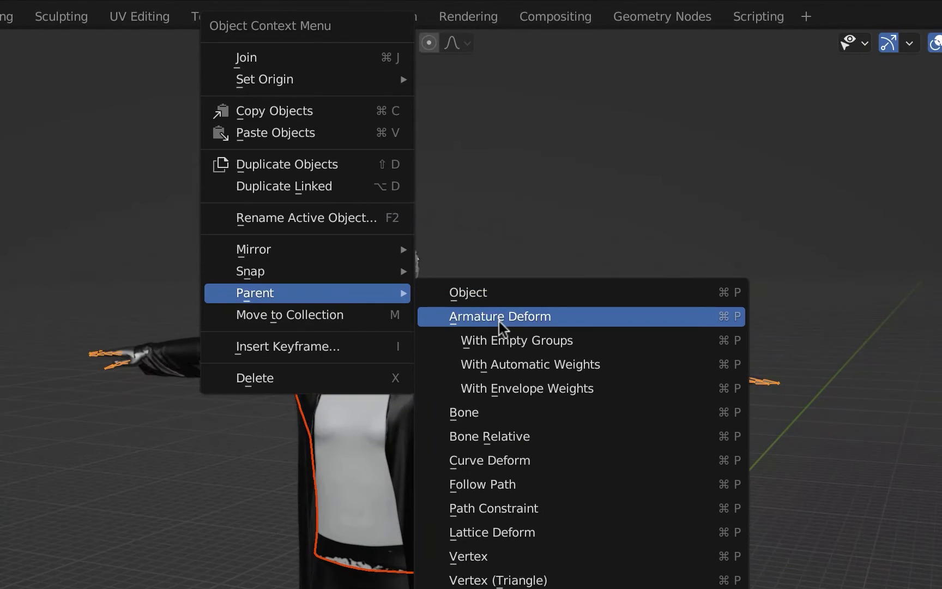
click(499, 321)
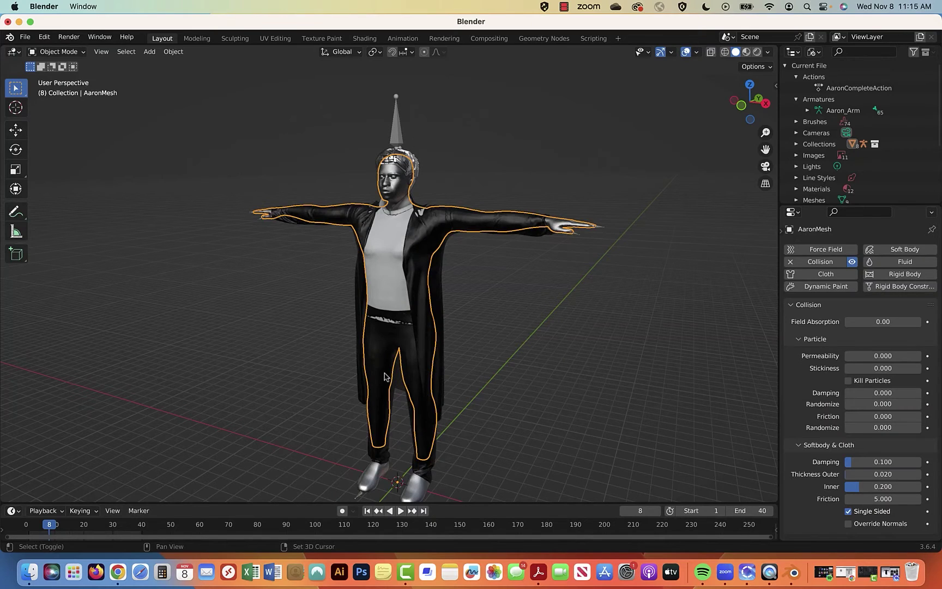
- Transfer the body mesh's vertex group weights to the pants, matching source layers By Name, and return to Object Mode
shift+click(384, 376)
click(57, 51)
click(56, 108)
click(153, 52)
click(189, 189)
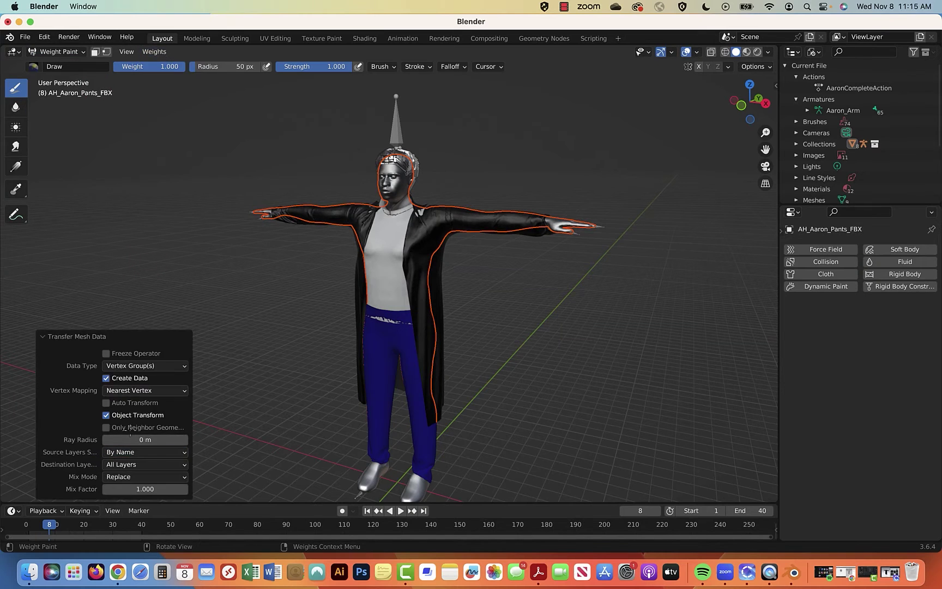
click(57, 52)
click(56, 63)
- Parent the pants to the character's armature using Armature Deform
right_click(390, 119)
click(381, 353)
shift+click(389, 126)
right_click(389, 125)
mouse_move(349, 181)
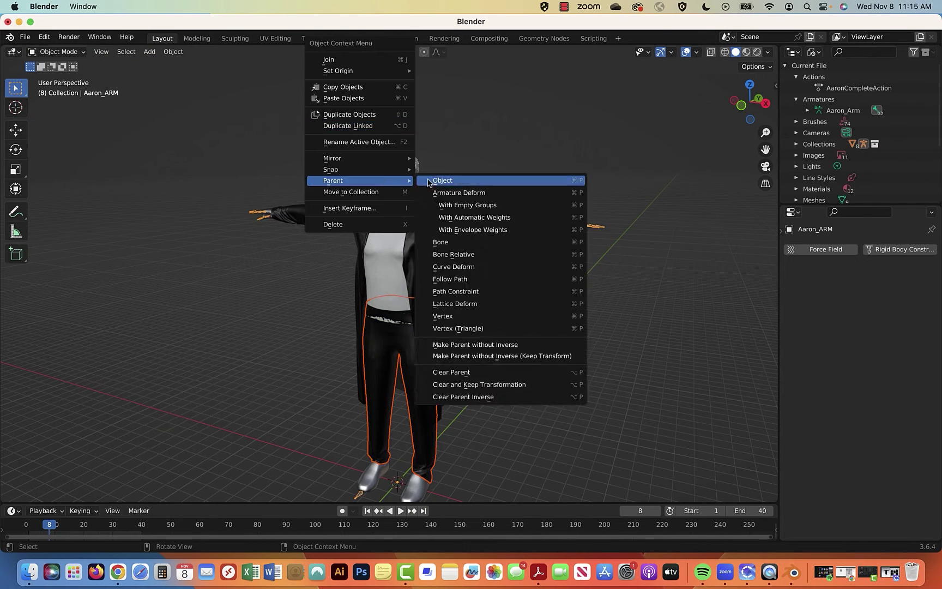
click(453, 192)
- Play the animation to inspect how the pants fit at the waist, and undo the last changes to the pants
key(space)
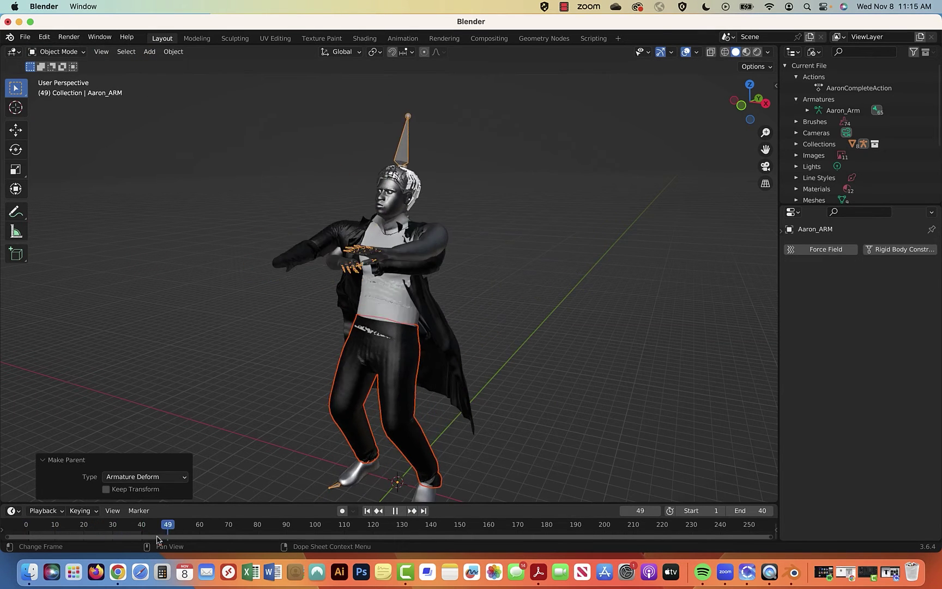
key(space)
middle_drag(233, 496, 361, 429)
key(ctrl+z)
scroll(361, 429, up, 6)
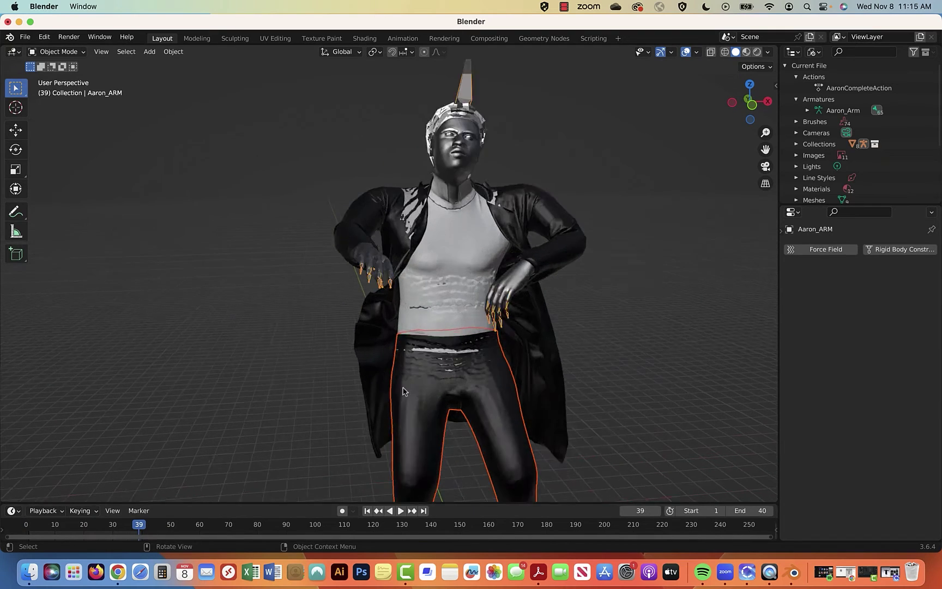
key(ctrl+z)
- Sculpt the front waistband of the pants outward with the Draw brush at 50 px radius to cover the shirt hem
click(59, 52)
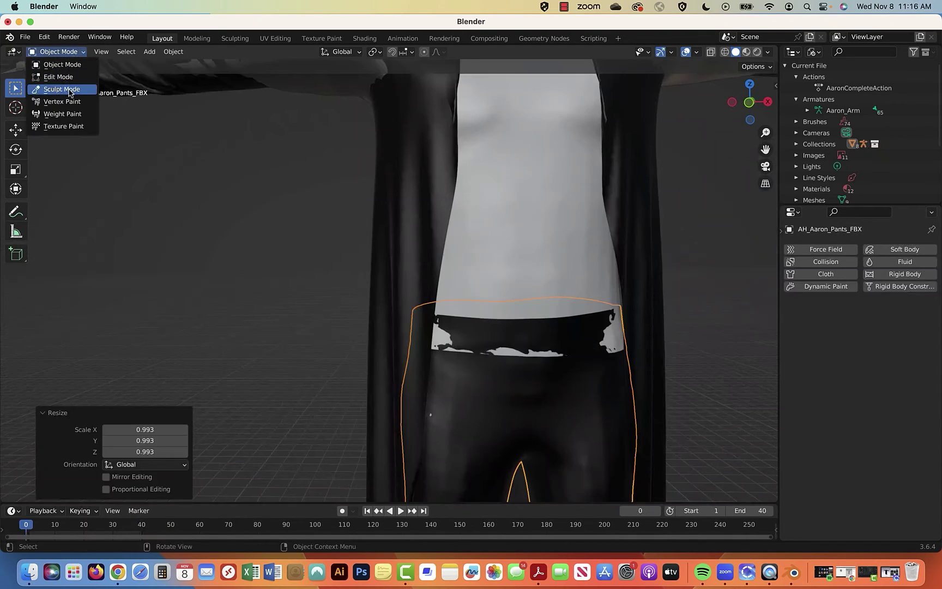
click(69, 89)
drag(439, 332, 613, 332)
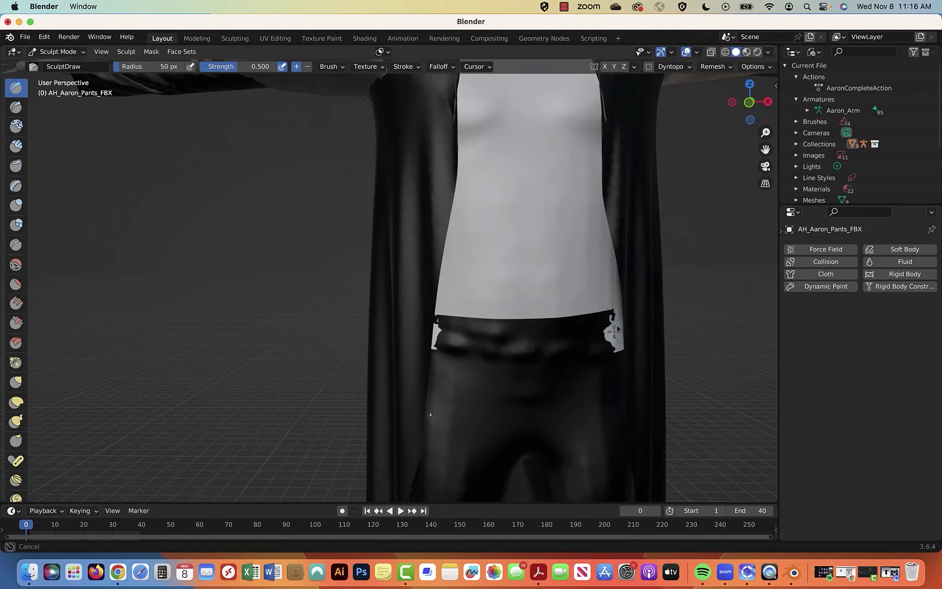
key(space)
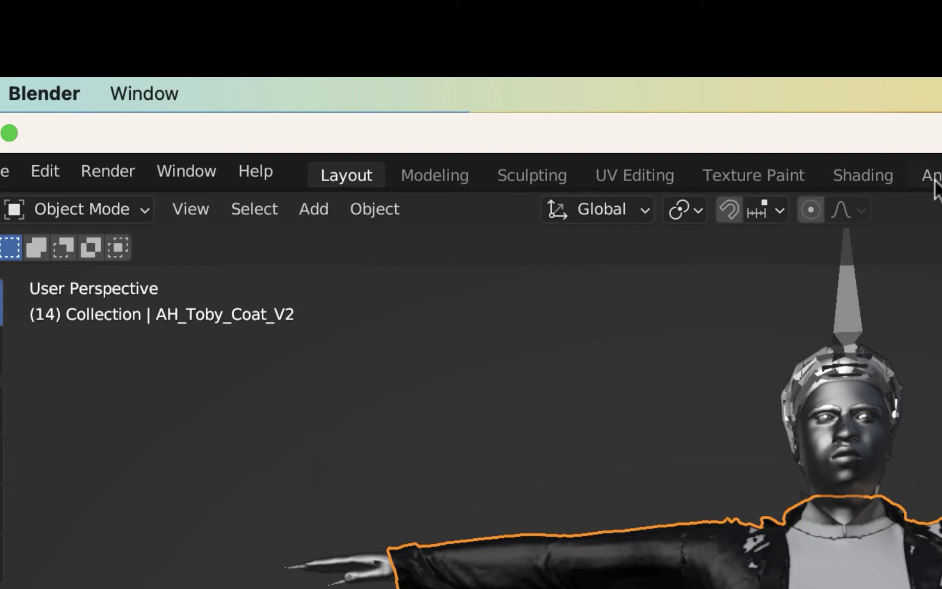
- Scrub to the end of the combined dance strip and set the coat's cloth cache and the timeline to end at frame 250
click(933, 175)
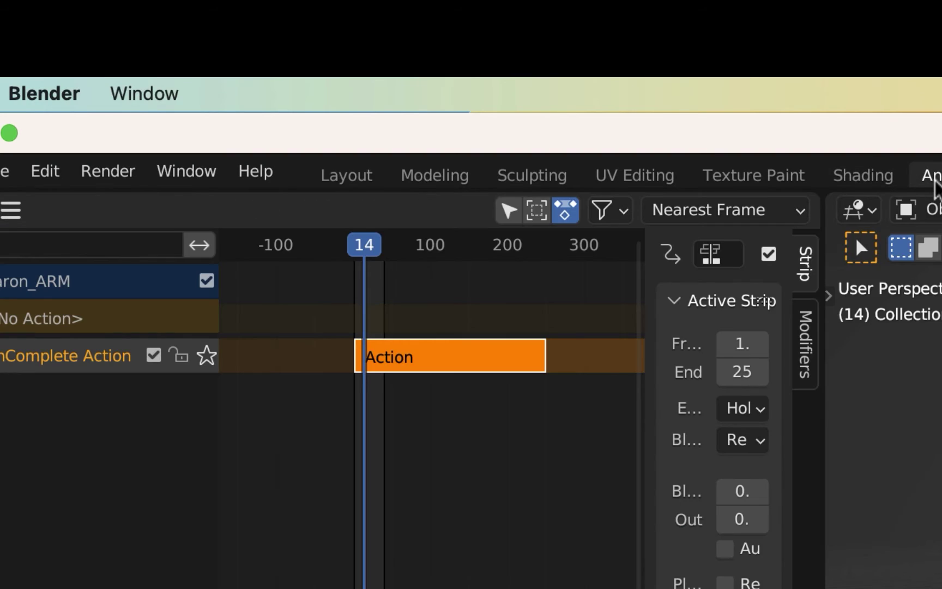
drag(368, 244, 546, 256)
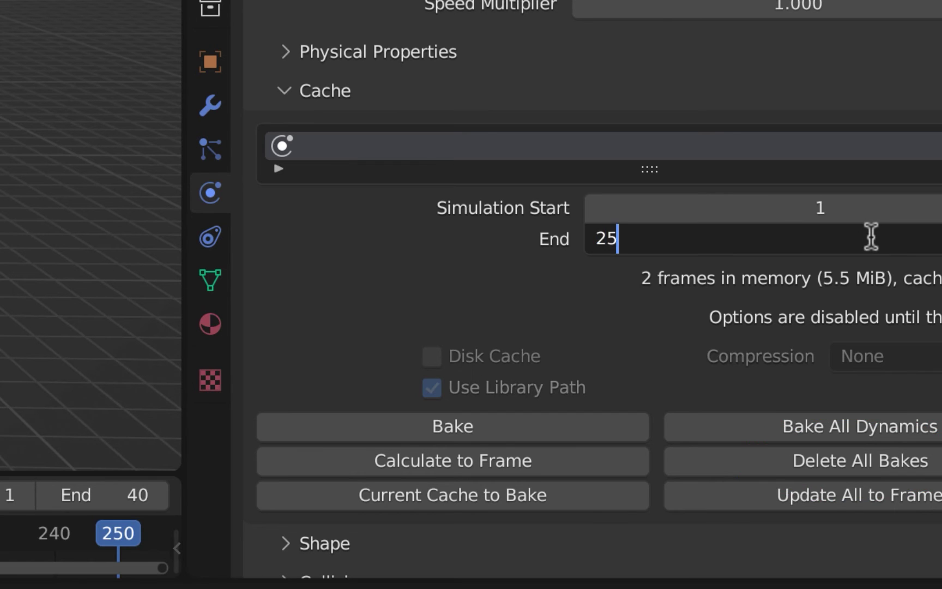
click(124, 499)
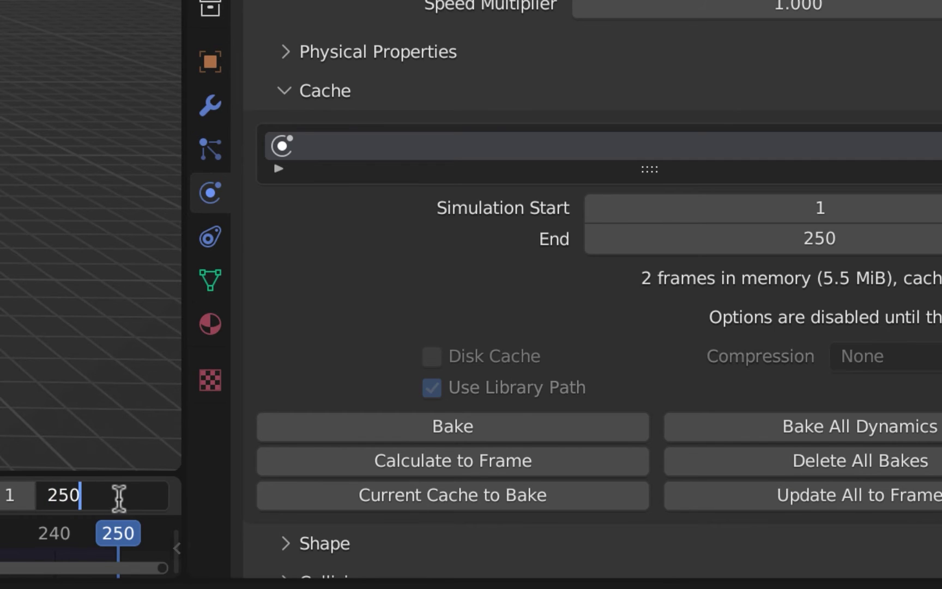
text(250)
key(Return)
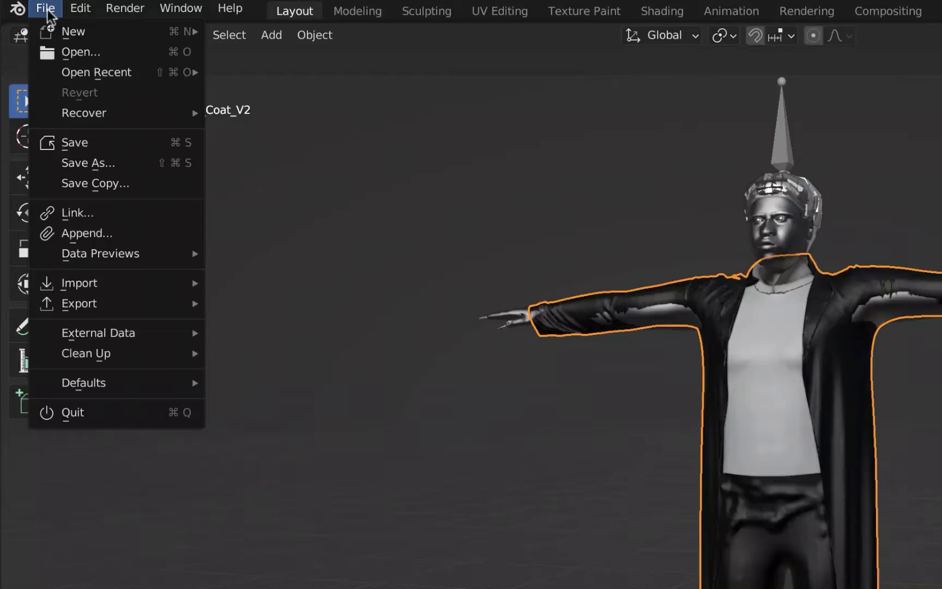
- Export the scene as the Alembic file untitled.abc for frames 1 to 250 with Face Sets enabled
mouse_move(69, 297)
click(305, 324)
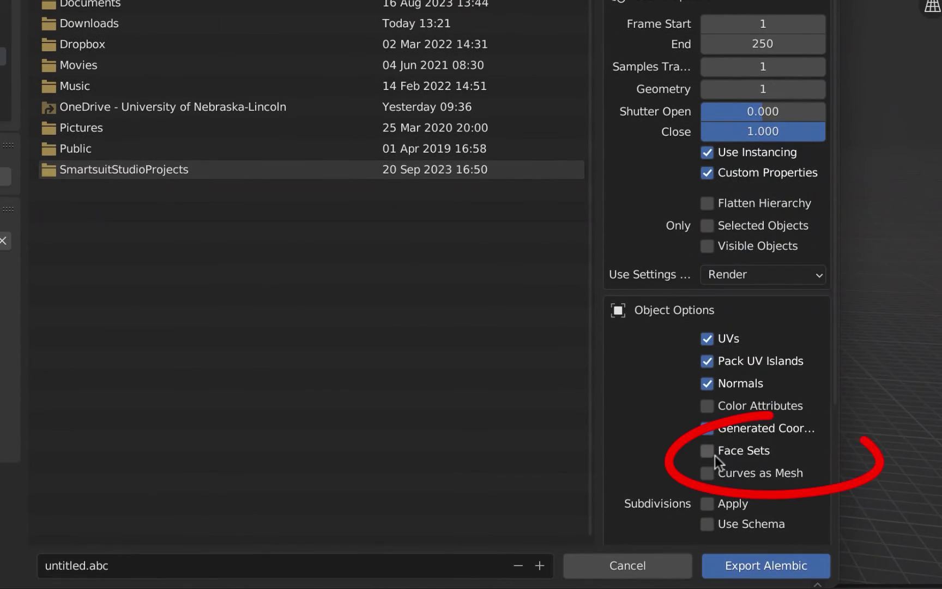
click(710, 455)
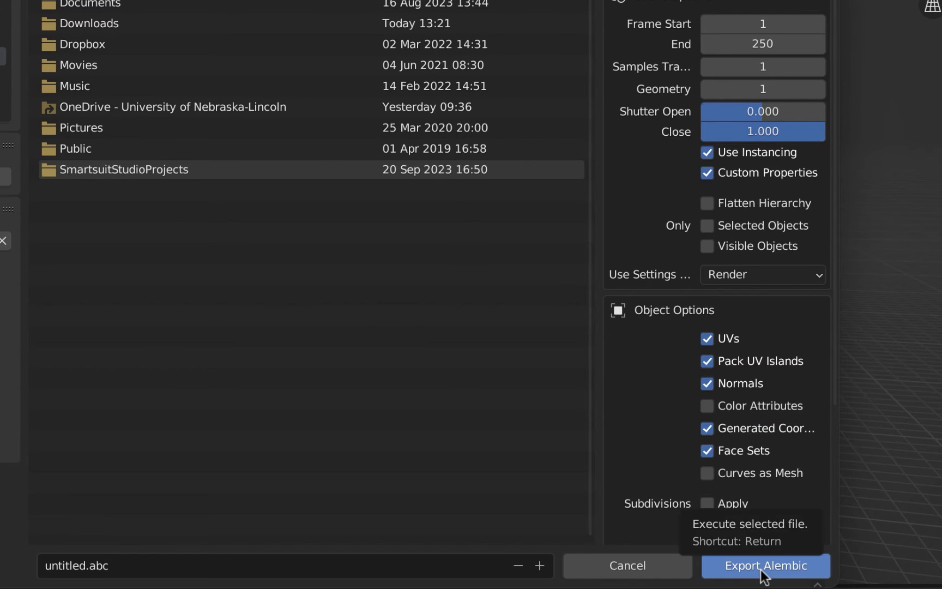
click(762, 567)
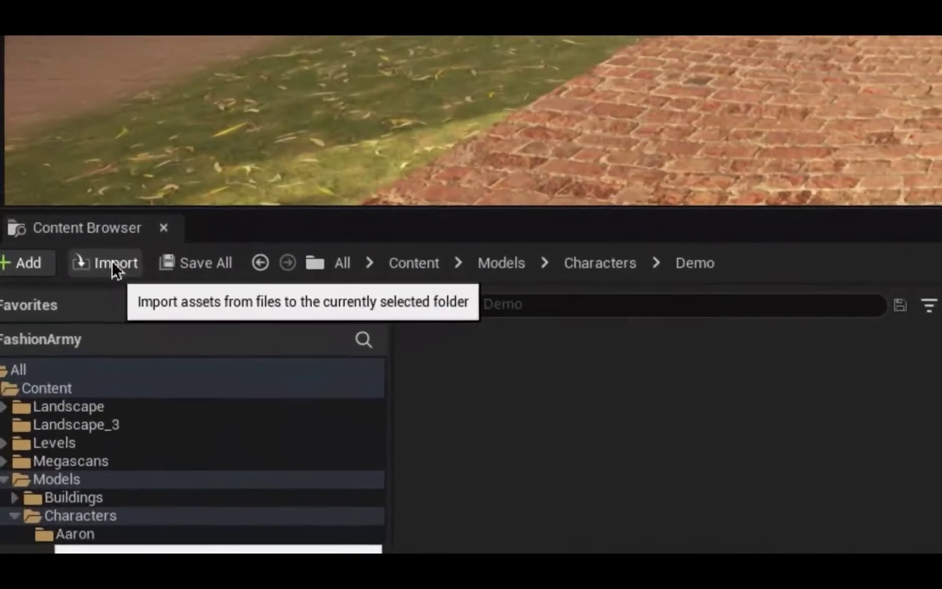
- Switch to Unreal Engine and start importing AH_Aaron_Clothing Test.abc into the Demo folder with import type Geometry Cache
click(36, 459)
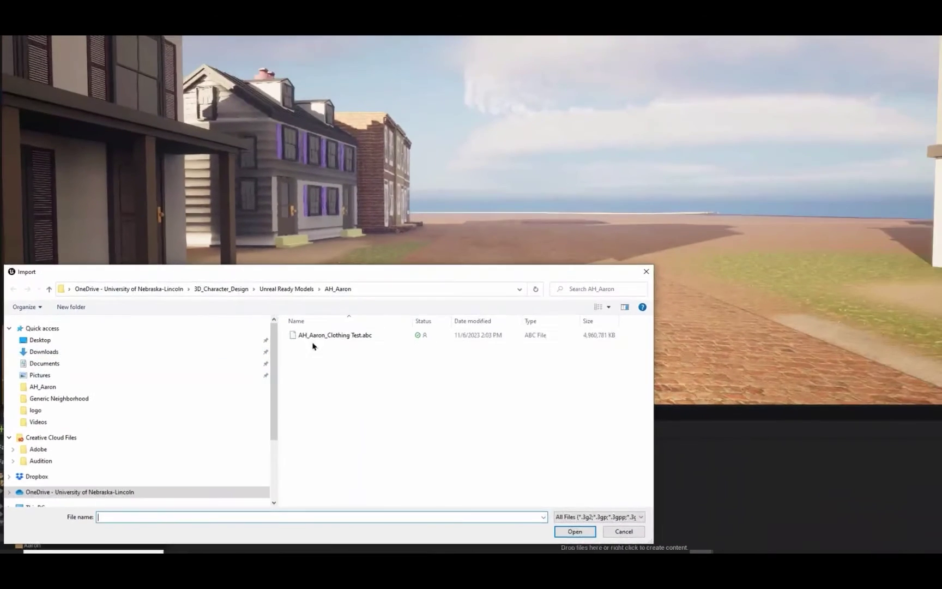
double_click(785, 37)
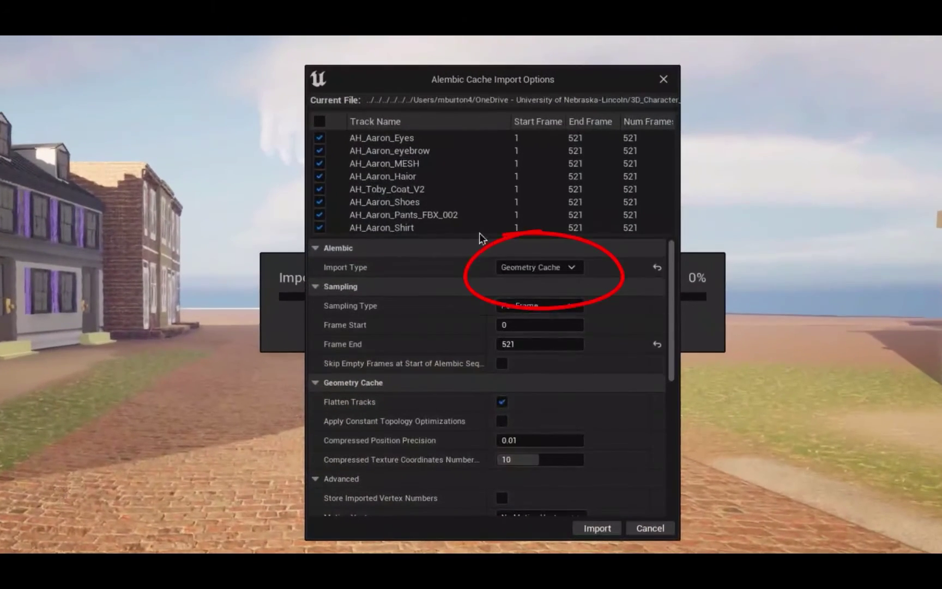
click(564, 270)
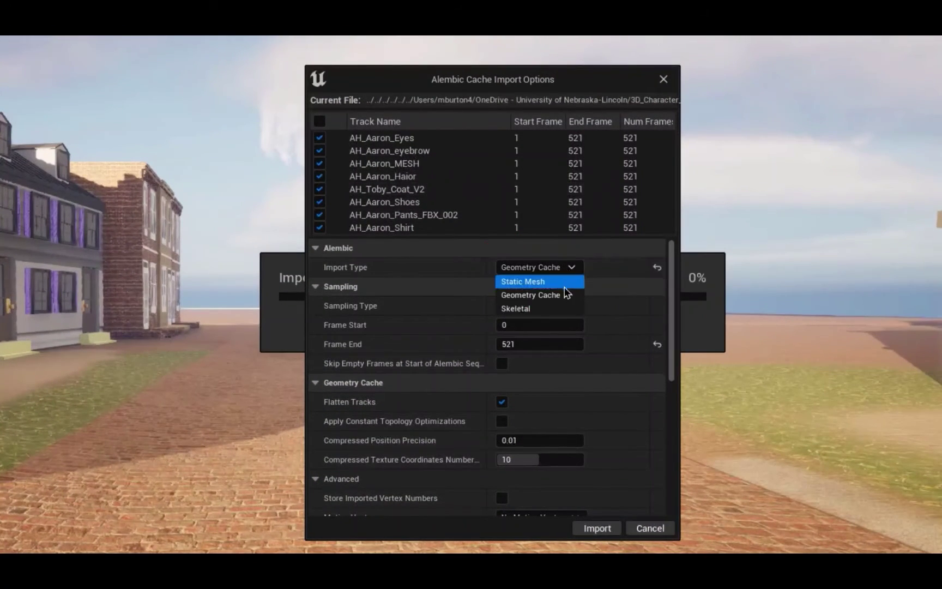
click(563, 295)
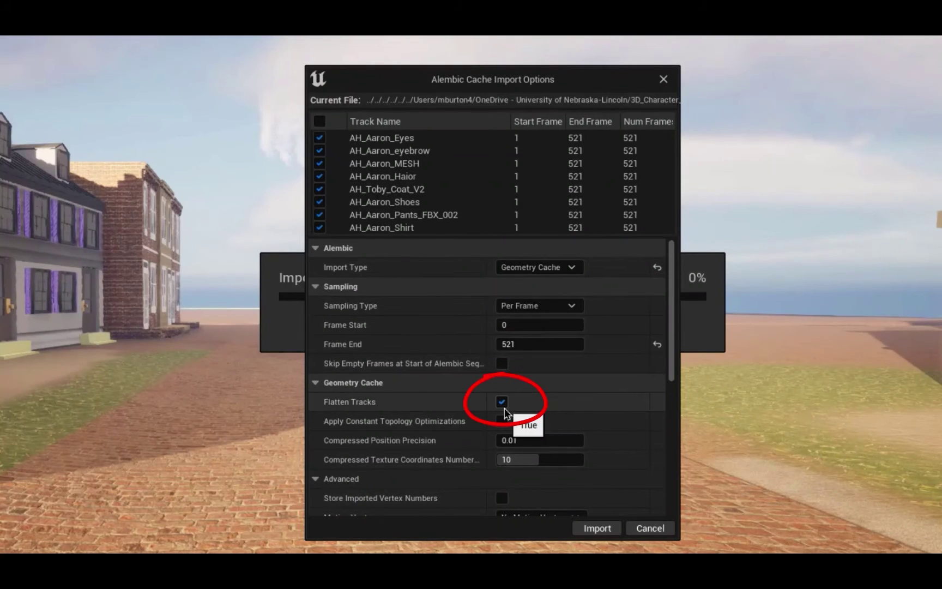
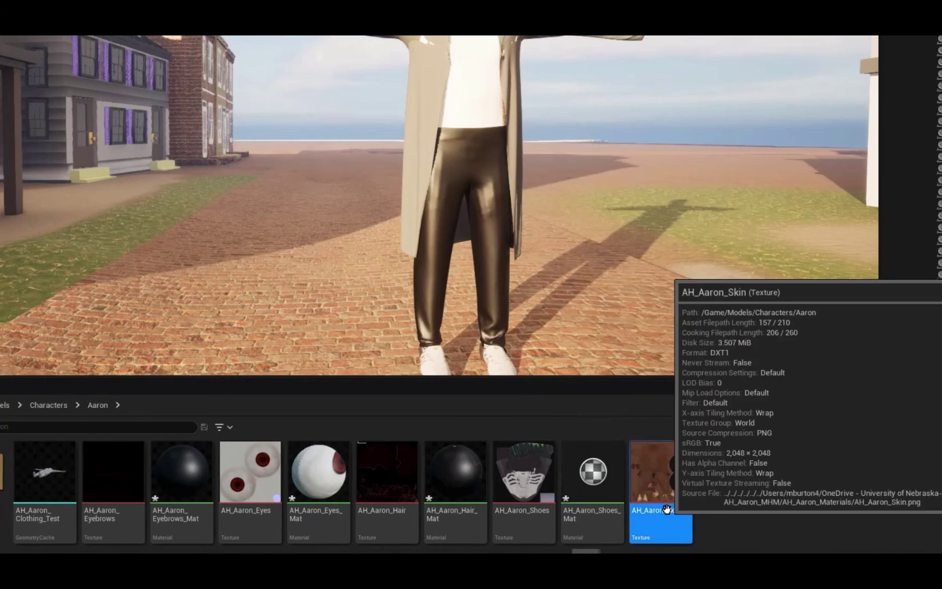
- Create a material from the AH_Aaron_Skin texture in the Aaron folder
right_click(666, 507)
click(709, 118)
click(791, 523)
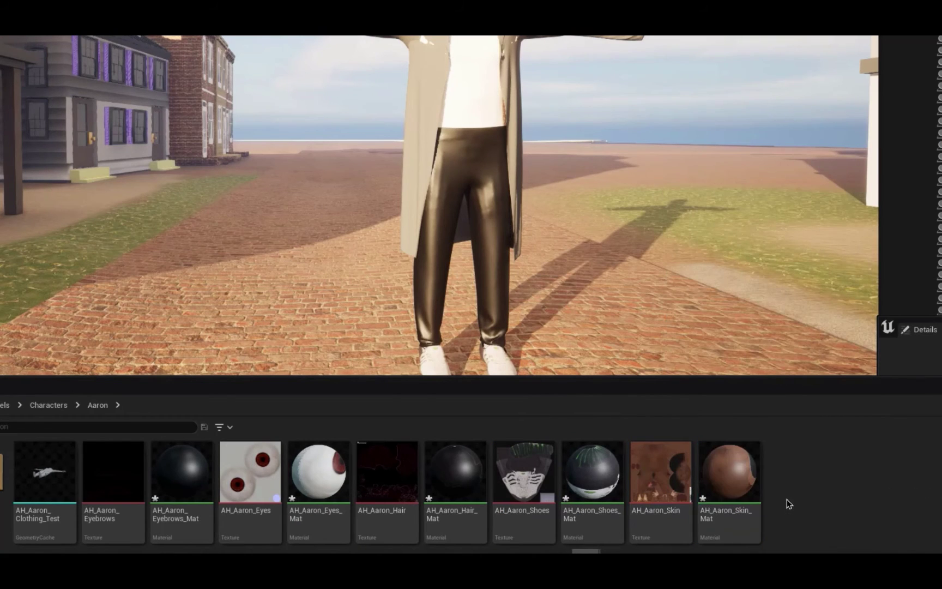
- Create a new material named AaronCoat in the Aaron folder
right_click(788, 503)
click(812, 228)
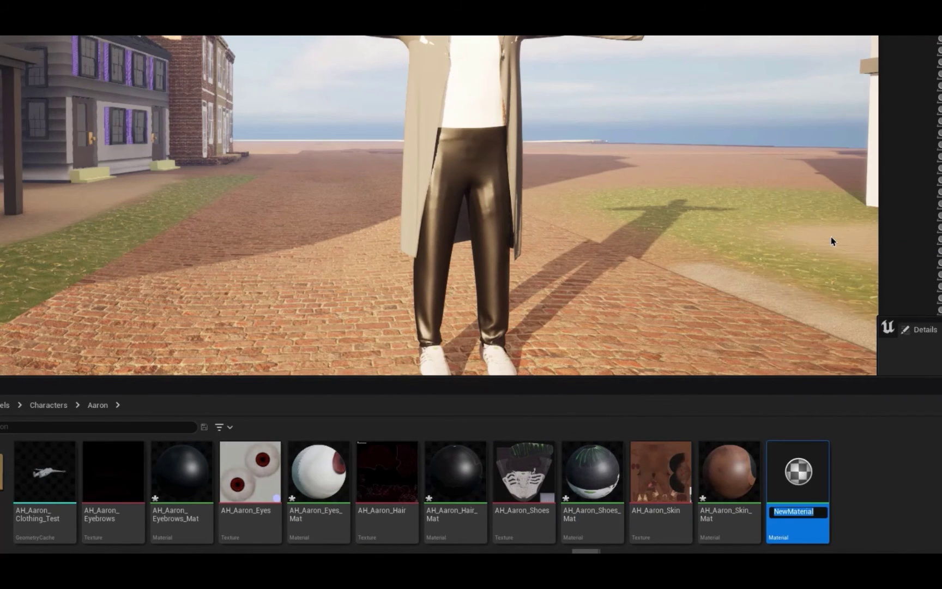
text(AaronCoat)
key(Return)
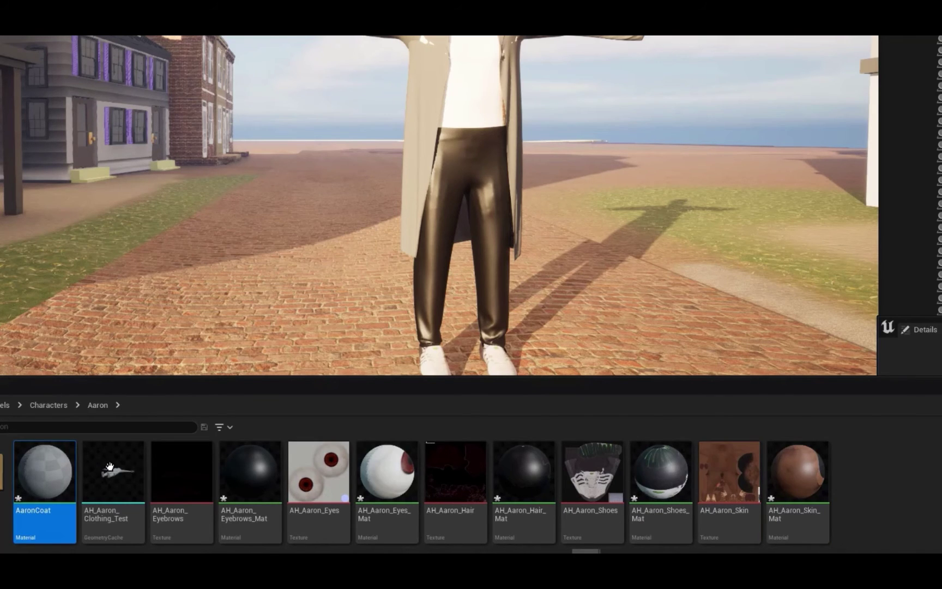
- Open the AaronCoat material for editing and add a vector parameter node to its graph
double_click(41, 482)
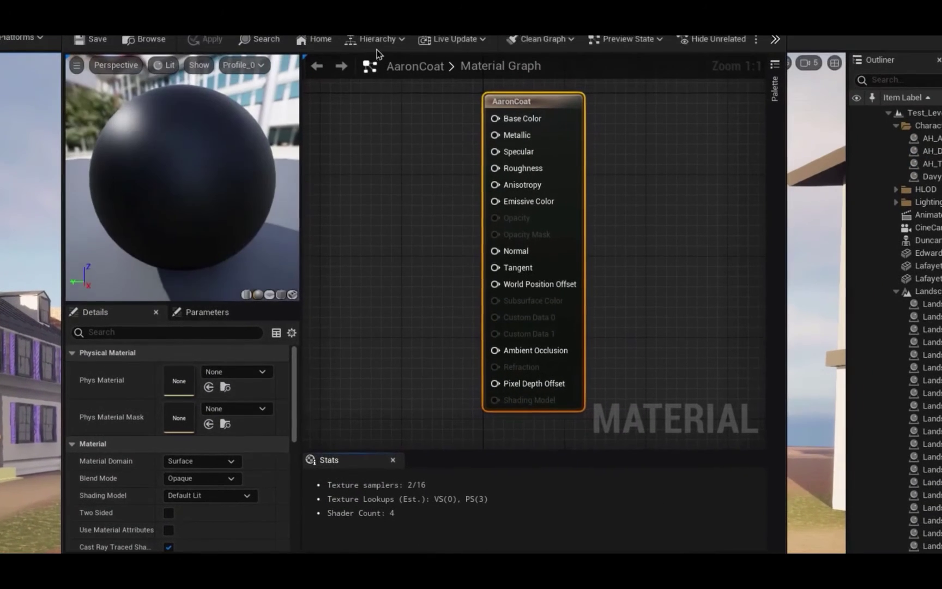
right_click(415, 85)
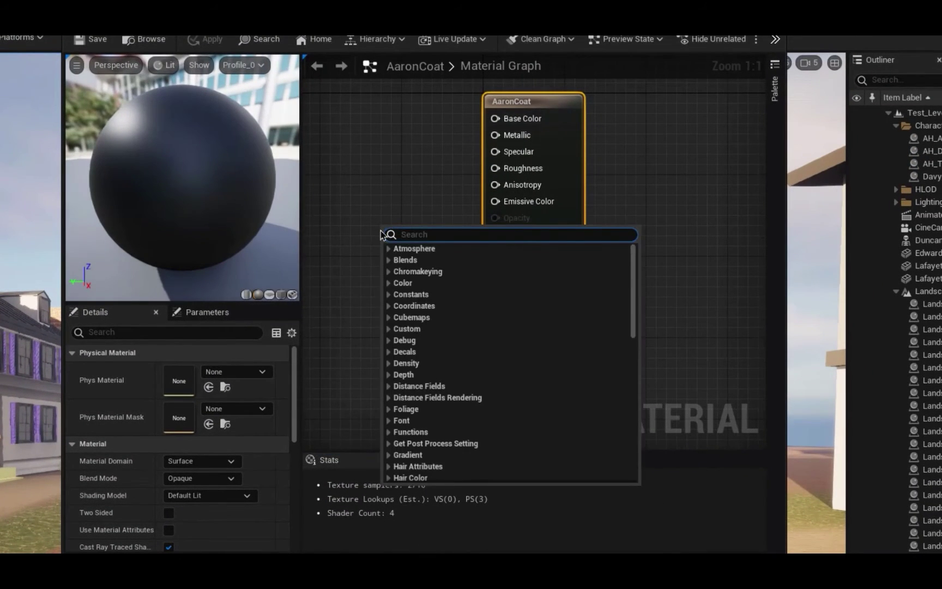
text(vector)
click(435, 369)
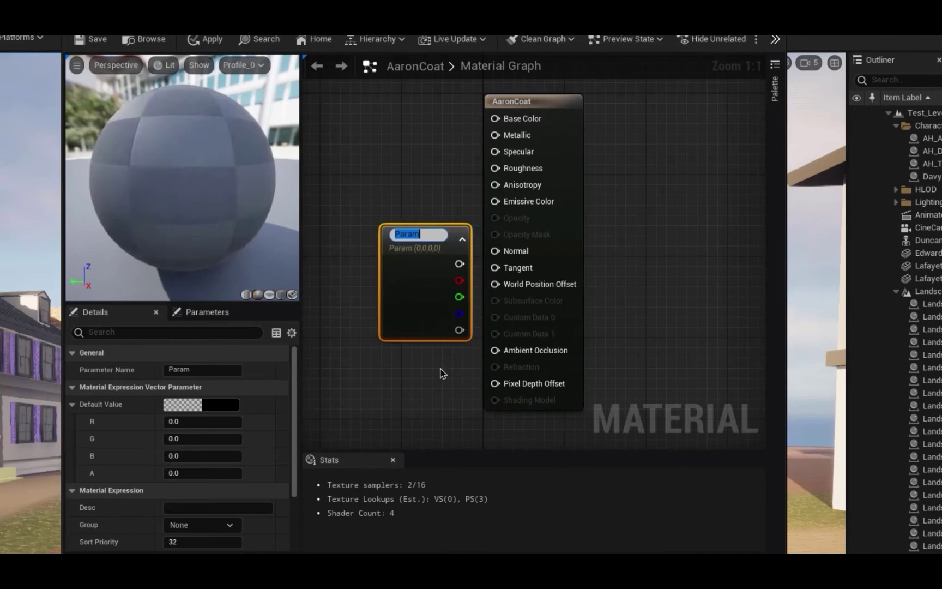
- Keep the vector parameter's default colour black, connect it to the AaronCoat material's Base Color and save the material
double_click(414, 306)
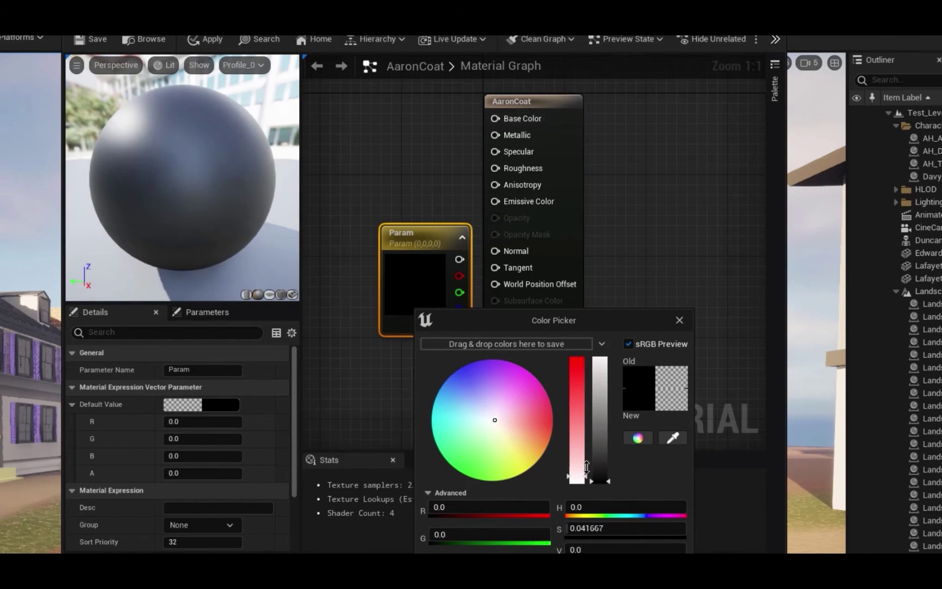
key(Escape)
drag(460, 259, 495, 118)
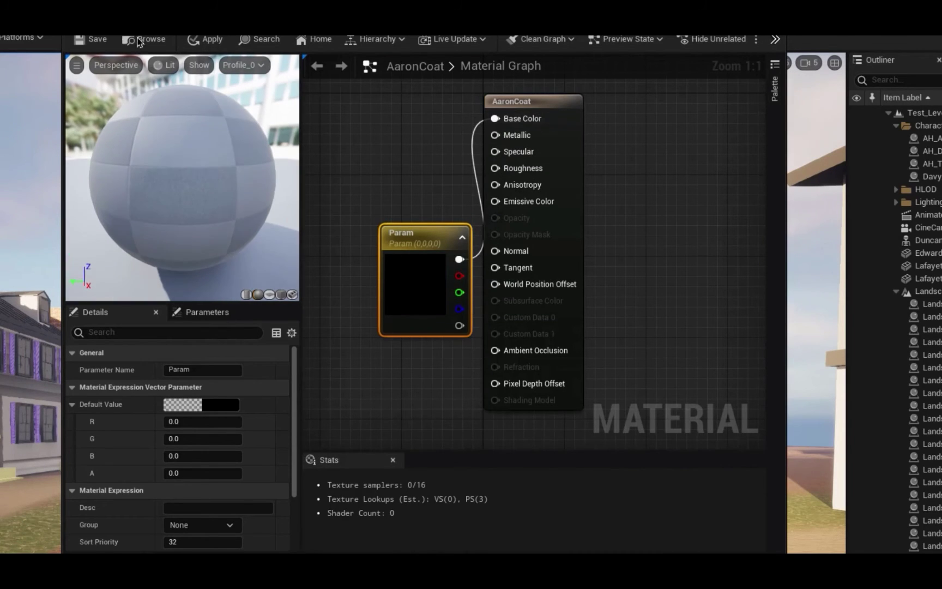
click(92, 41)
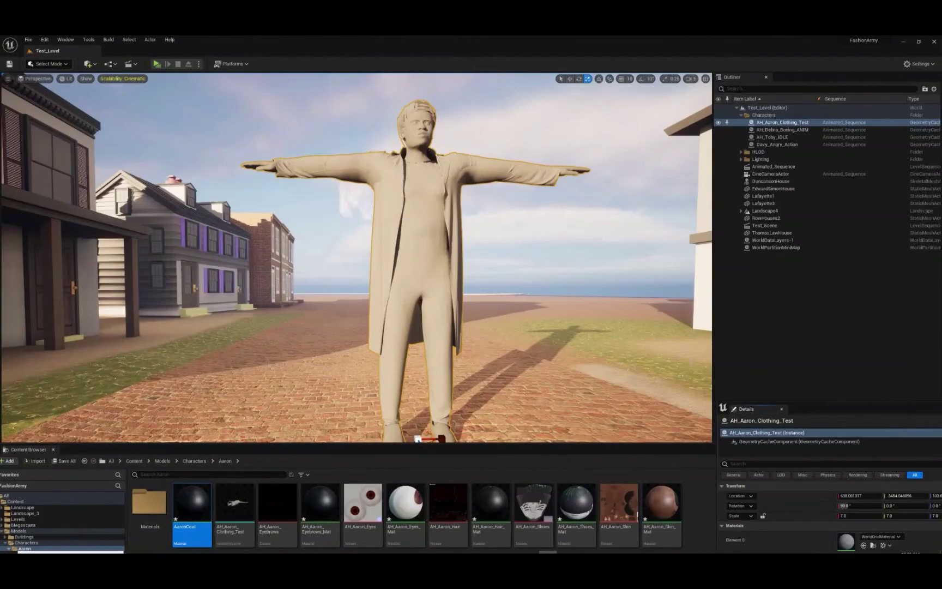
- Undock the clothing actor's details and assign AH_Aaron_Skin_Mat to Elements 0 and 2 and AH_Aaron_Eyebrows_Mat to Element 1
drag(749, 408, 137, 235)
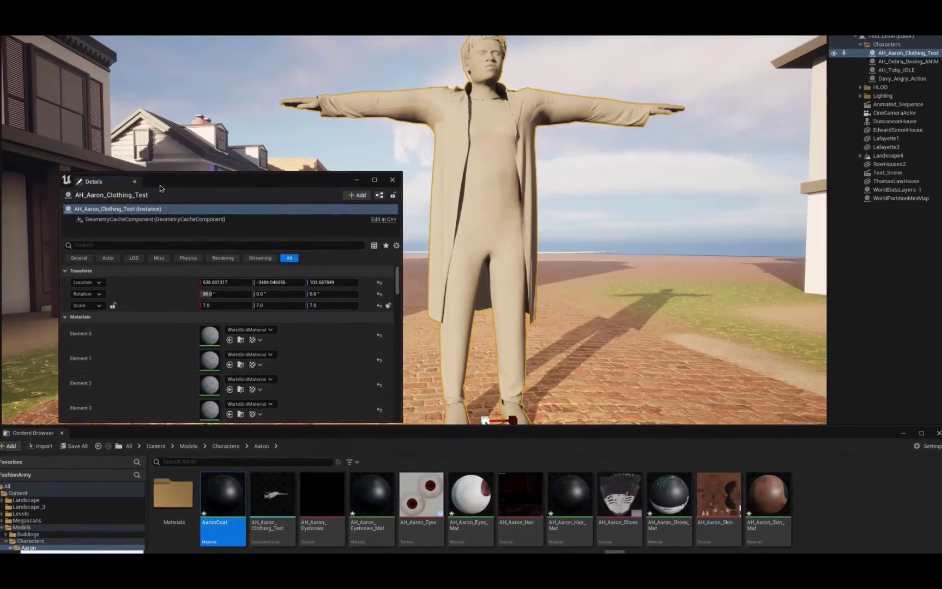
drag(159, 185, 146, 184)
drag(768, 493, 201, 338)
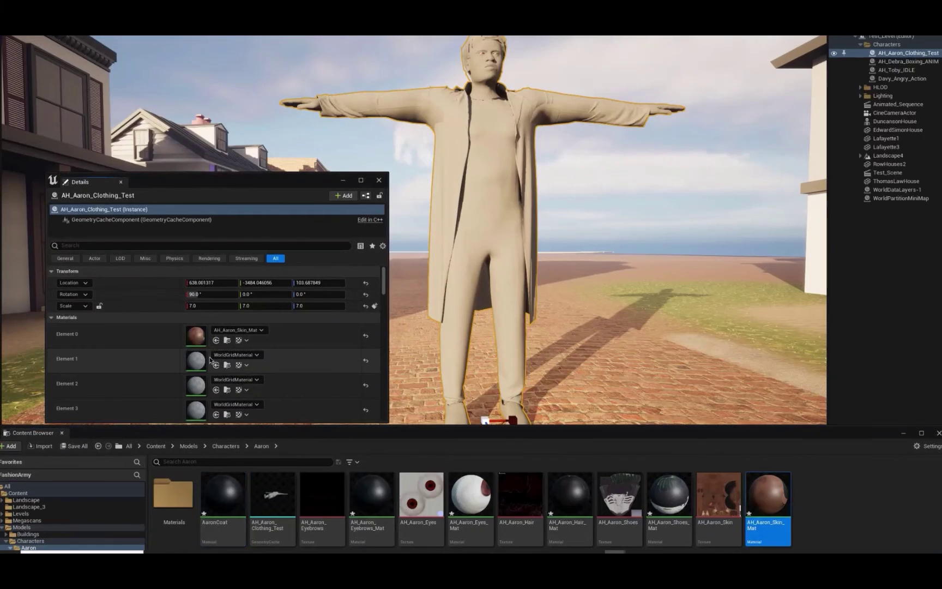
click(366, 490)
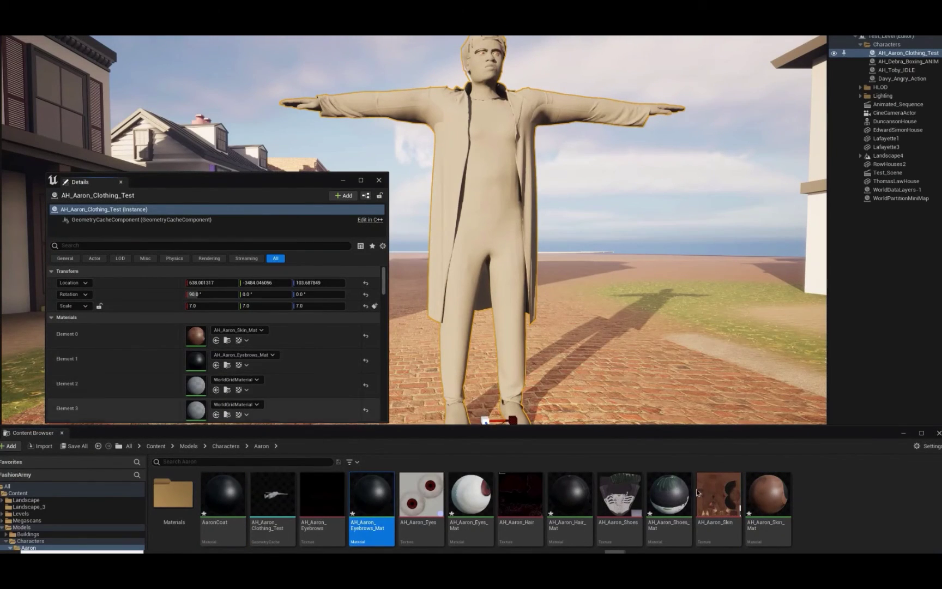
click(768, 493)
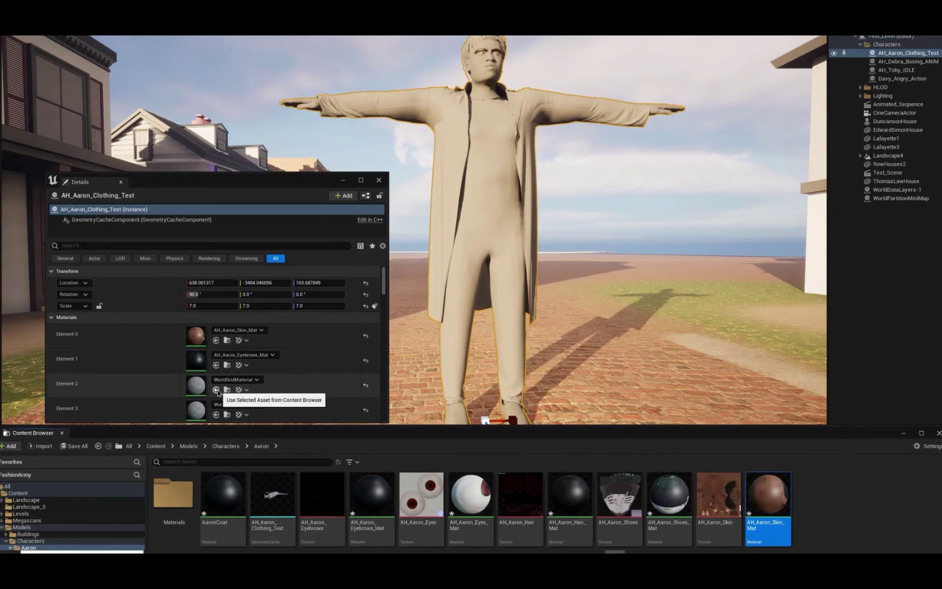
click(216, 390)
- Assign AH_Aaron_Hair_Mat to Element 3 and AaronCoat to Element 4 of the clothing actor
click(236, 488)
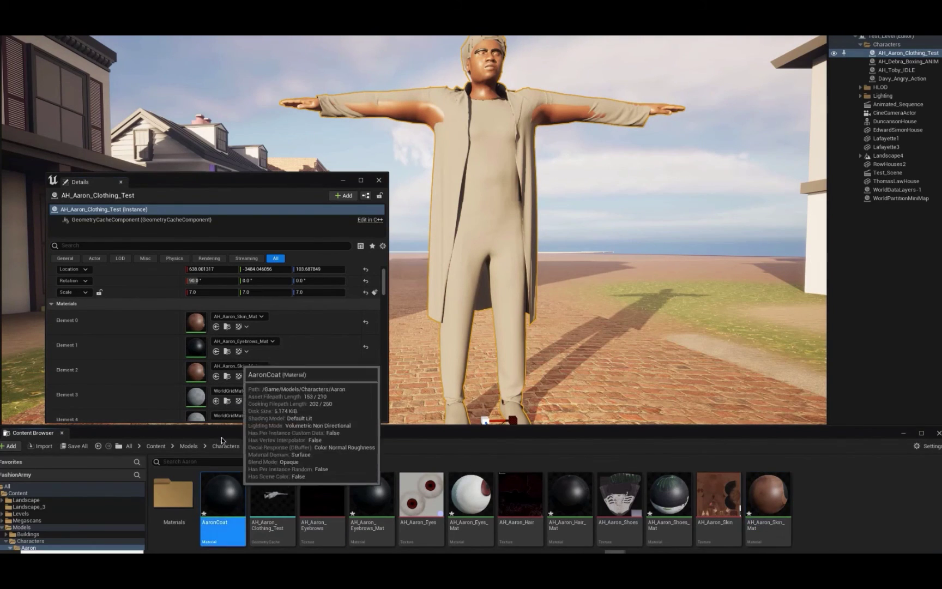
click(217, 401)
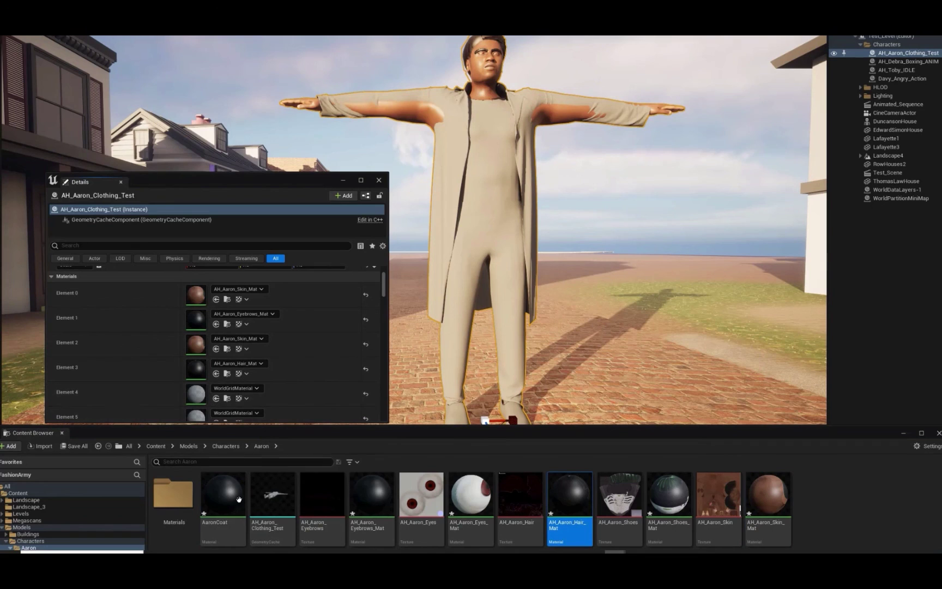
click(223, 502)
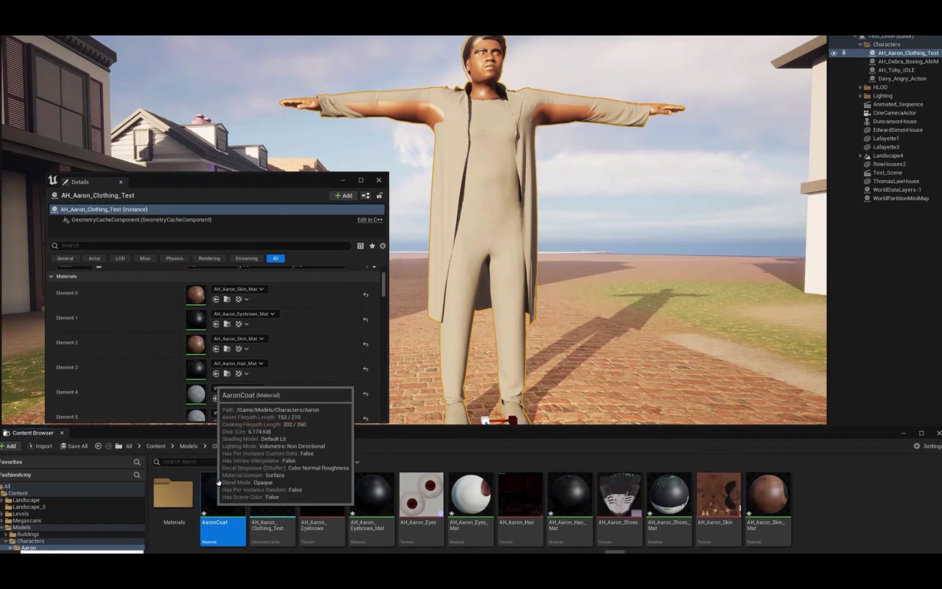
click(217, 400)
- Assign AH_Aaron_Eyes_Mat to Element 5 and AH_Aaron_Shoes_Mat to Element 6 of the clothing actor
scroll(284, 383, down, 2)
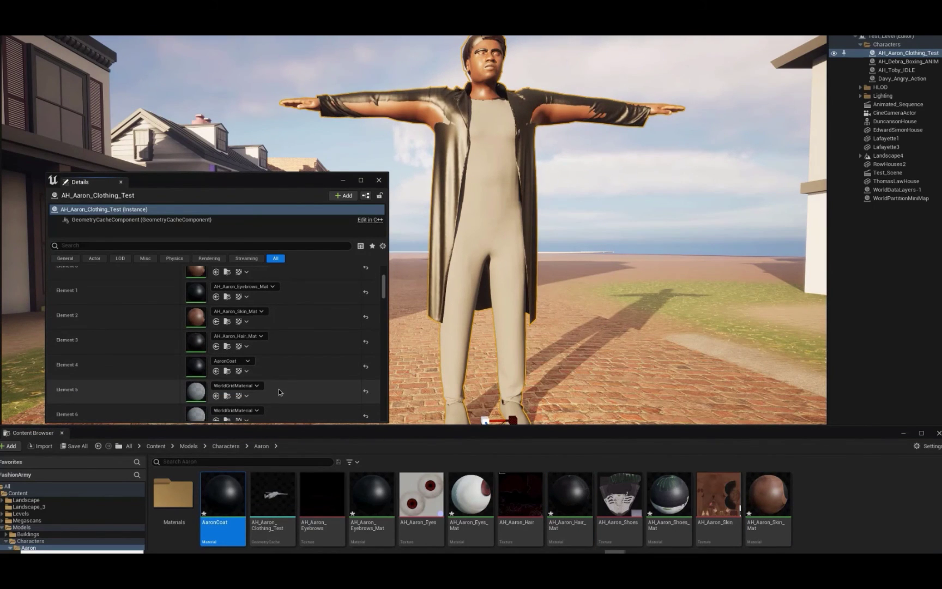
click(471, 502)
scroll(218, 398, down, 2)
click(669, 501)
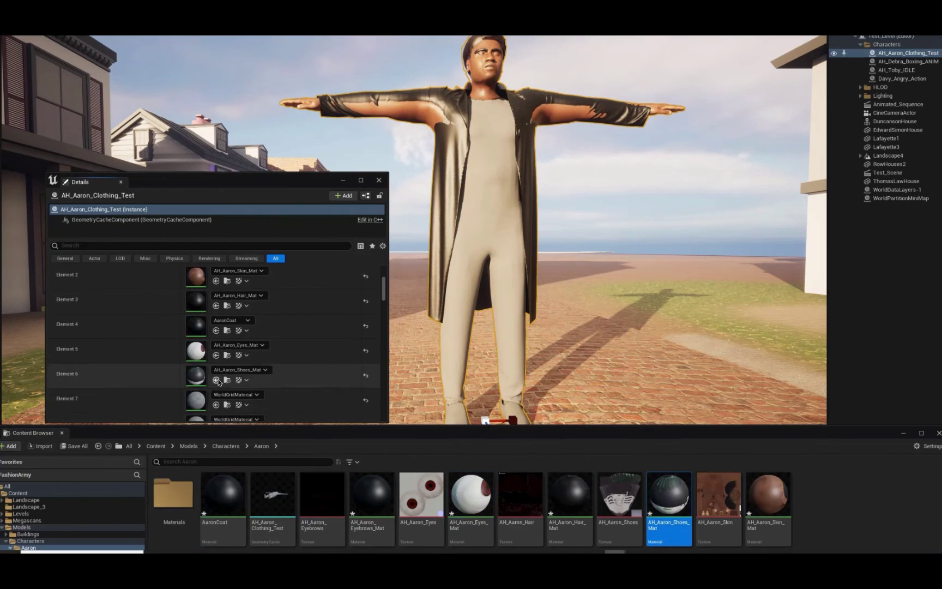
click(217, 367)
- Assign AaronCoat to Element 7 and AH_AaronShirt to Element 8 of the clothing actor
click(223, 501)
click(217, 391)
scroll(240, 410, down, 3)
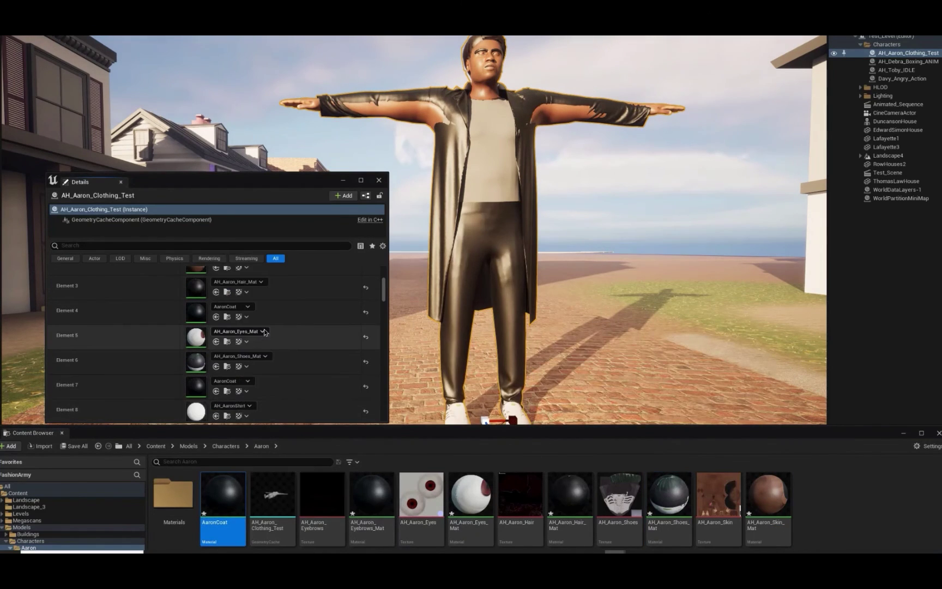
click(233, 327)
click(259, 298)
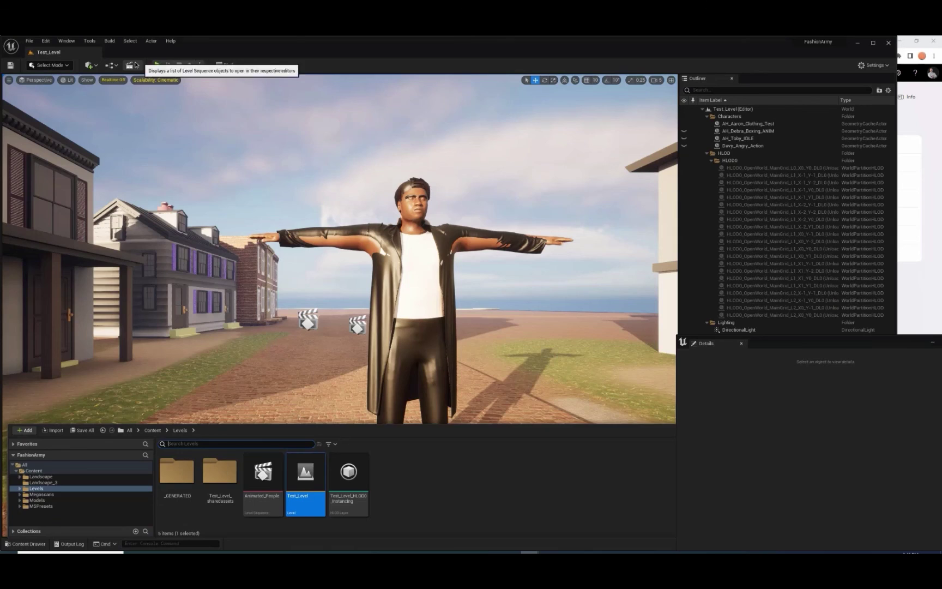
- Add a new level sequence to the level and save it as NewLevelSequence2 in the Content folder
click(132, 65)
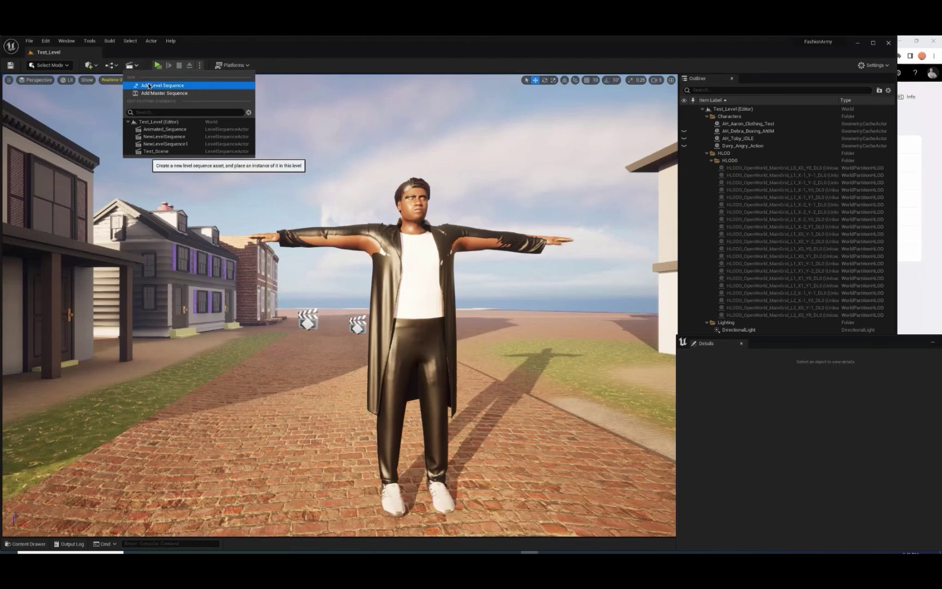
click(149, 86)
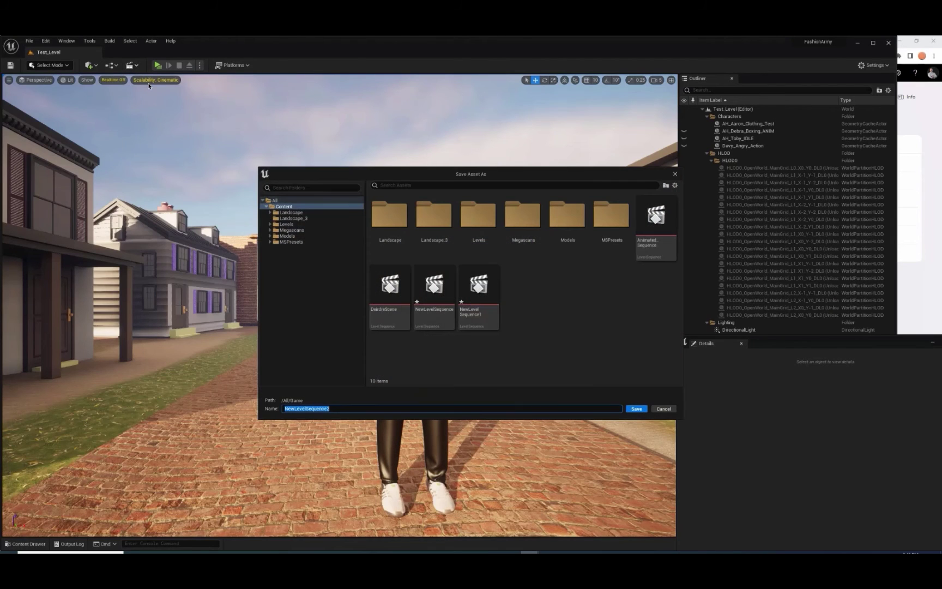
click(636, 409)
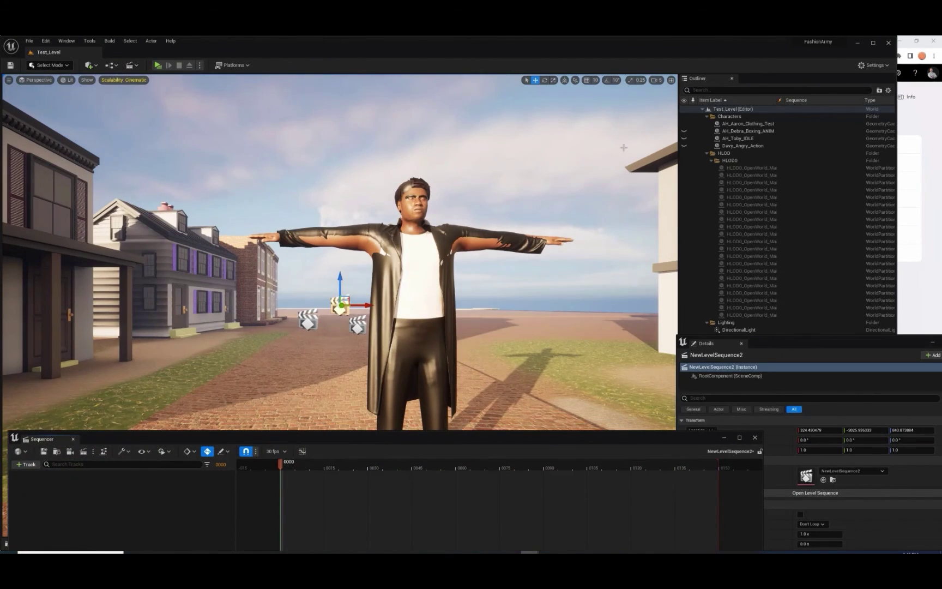
- Add the AH_Aaron_Clothing_Test actor to the sequence and give it a Geometry Cache track
drag(724, 129, 355, 410)
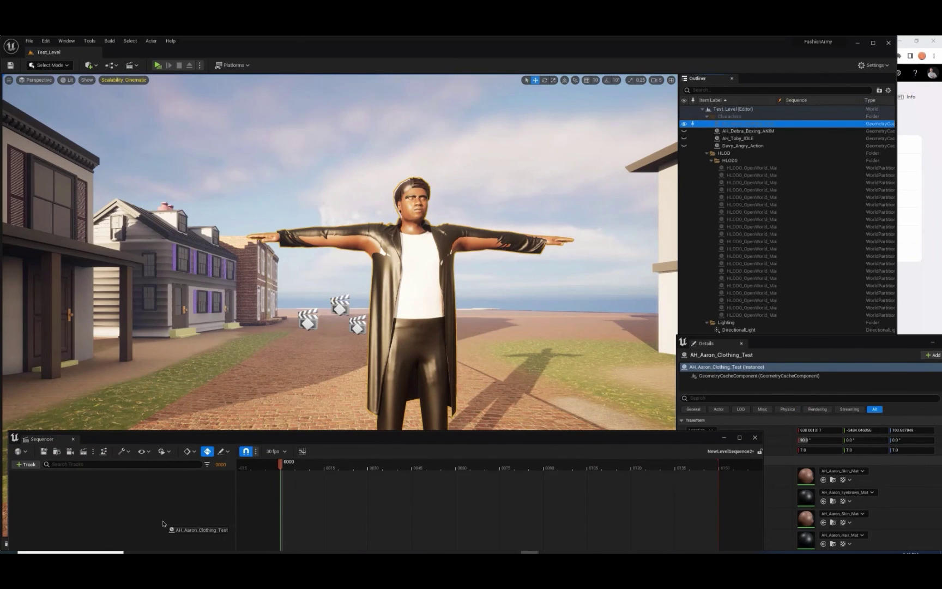
drag(162, 523, 166, 520)
click(229, 477)
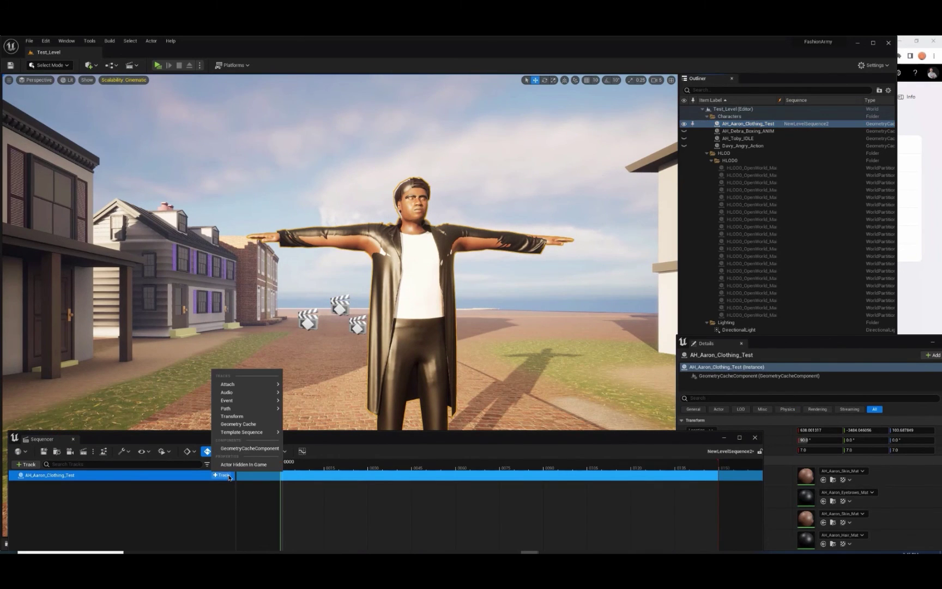
click(240, 429)
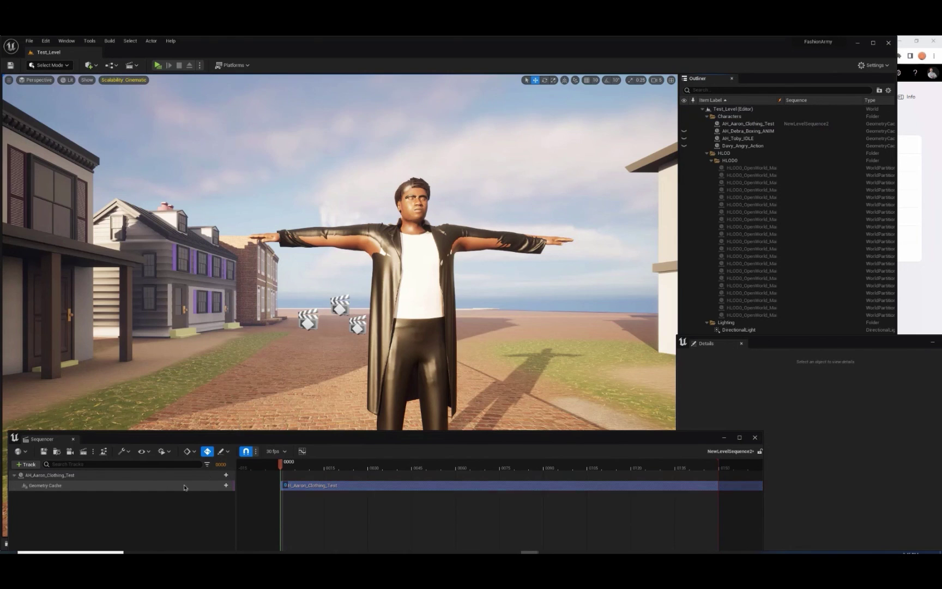
- Add a cine camera to the sequence and pilot it to frame the whole dancing character
click(90, 65)
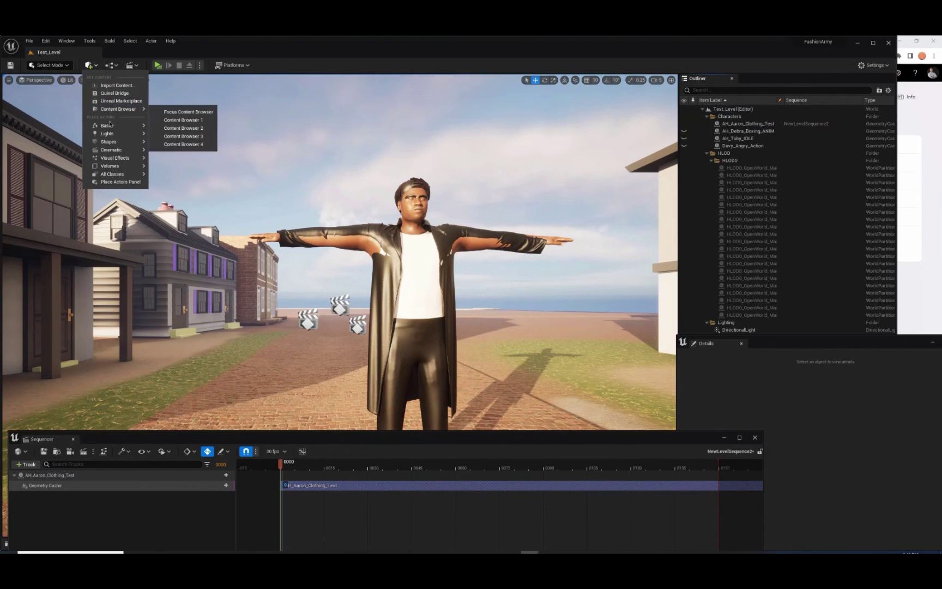
mouse_move(116, 145)
click(191, 182)
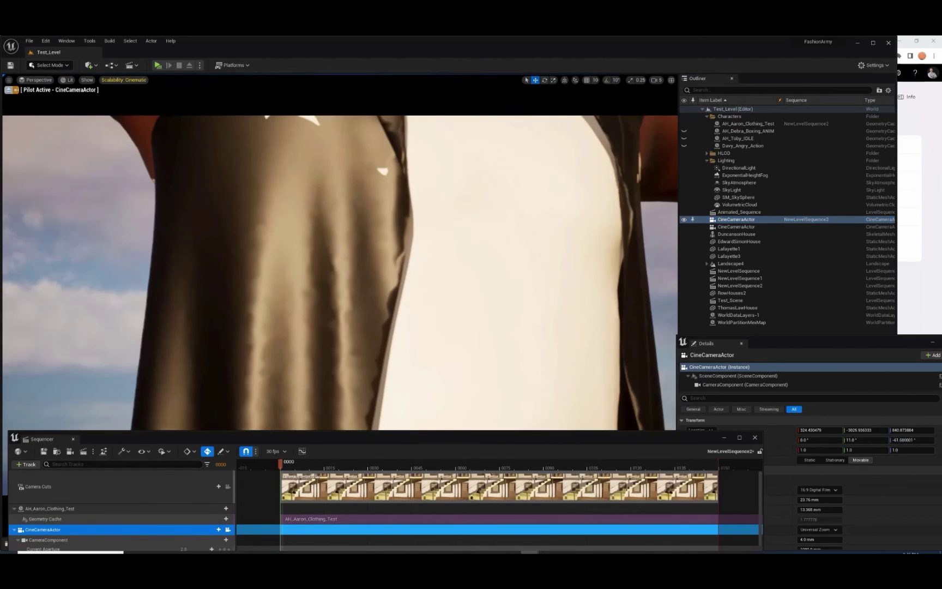
right_drag(331, 428, 330, 428)
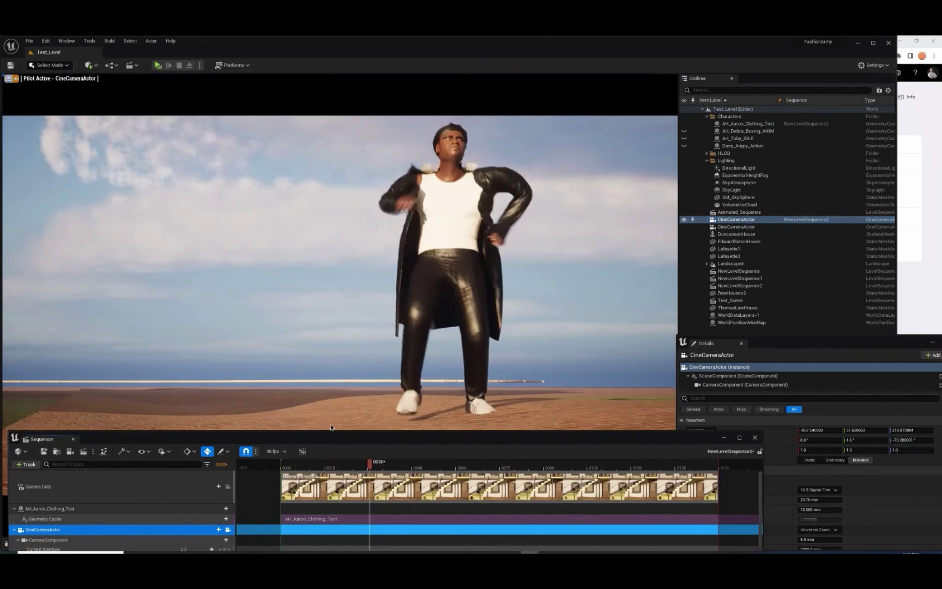